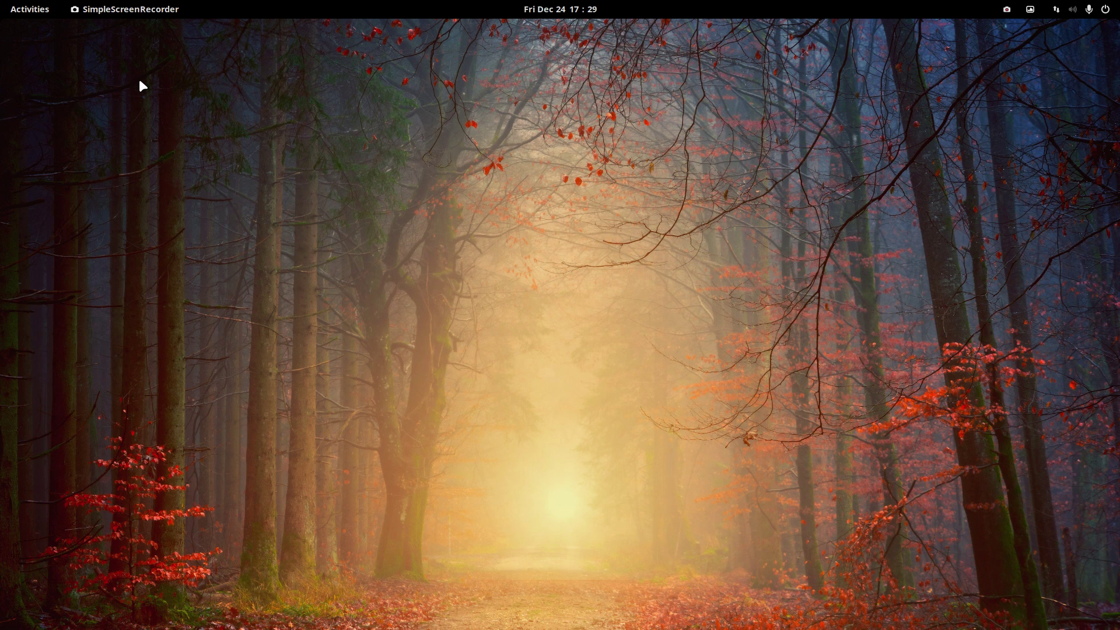
Launch Deluge from the Activities search 'delu', then close its empty torrent window
click(23, 9)
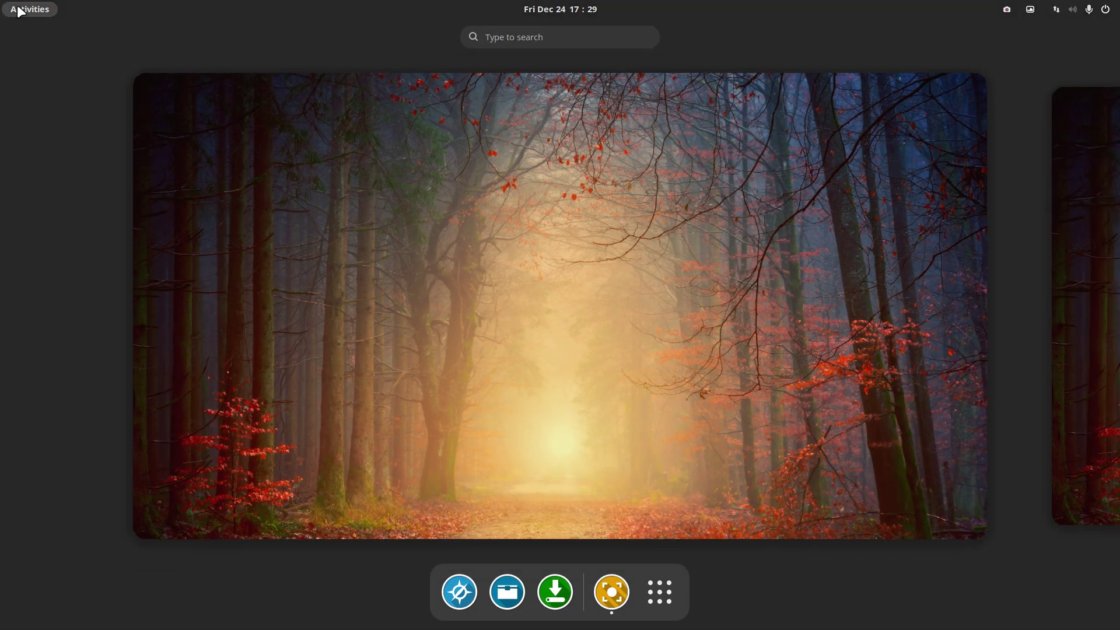
text(delu)
key(Return)
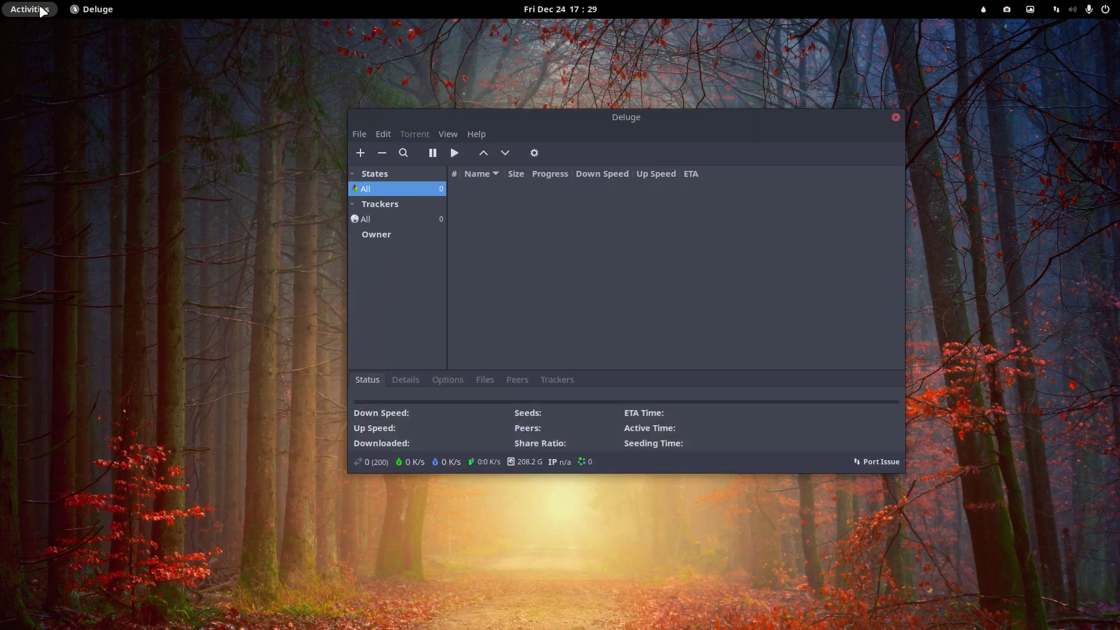
click(896, 116)
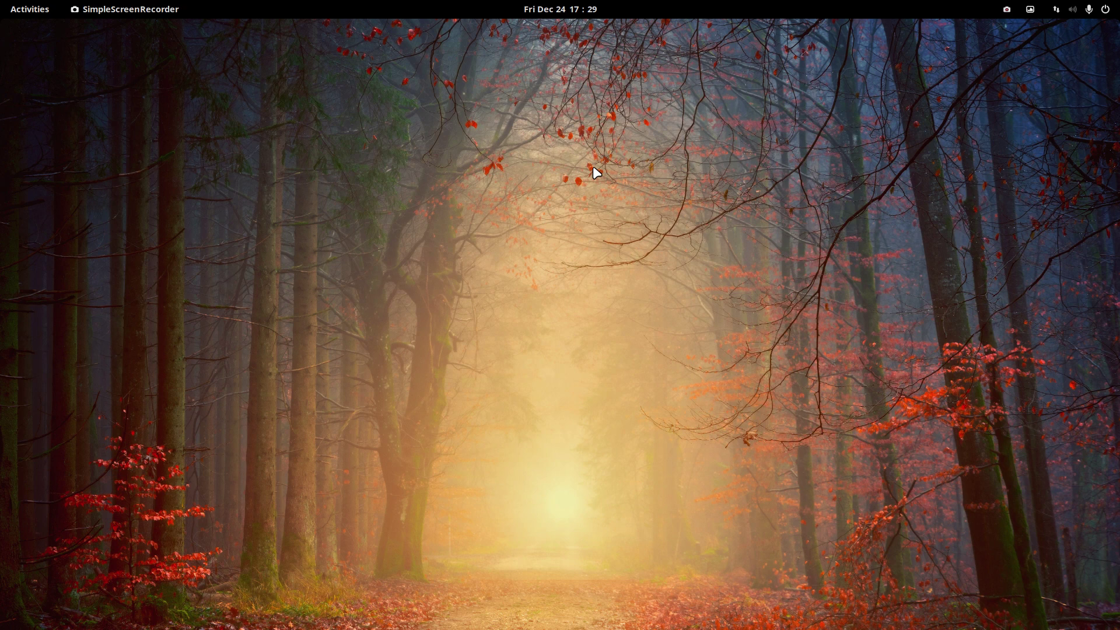
click(13, 9)
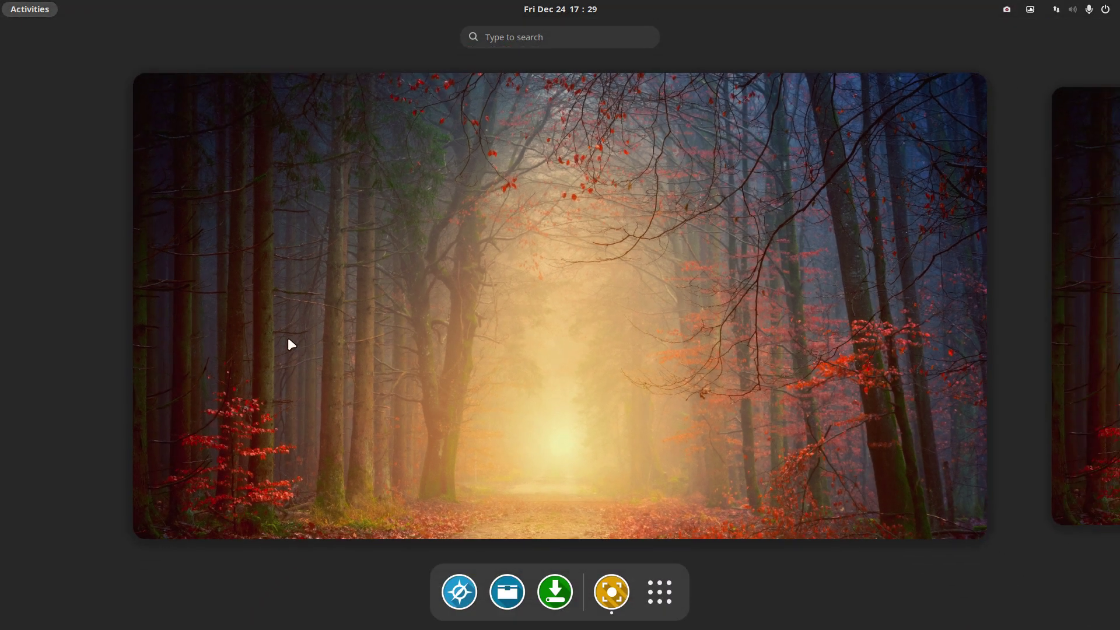
click(660, 599)
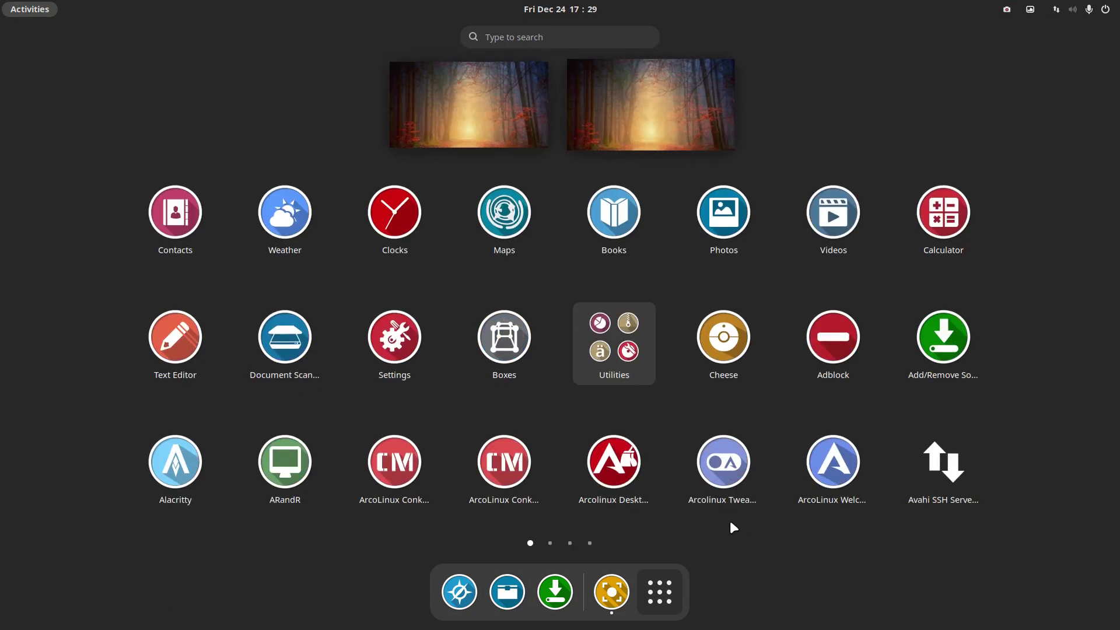
scroll(733, 512, down, 2)
click(744, 585)
click(709, 325)
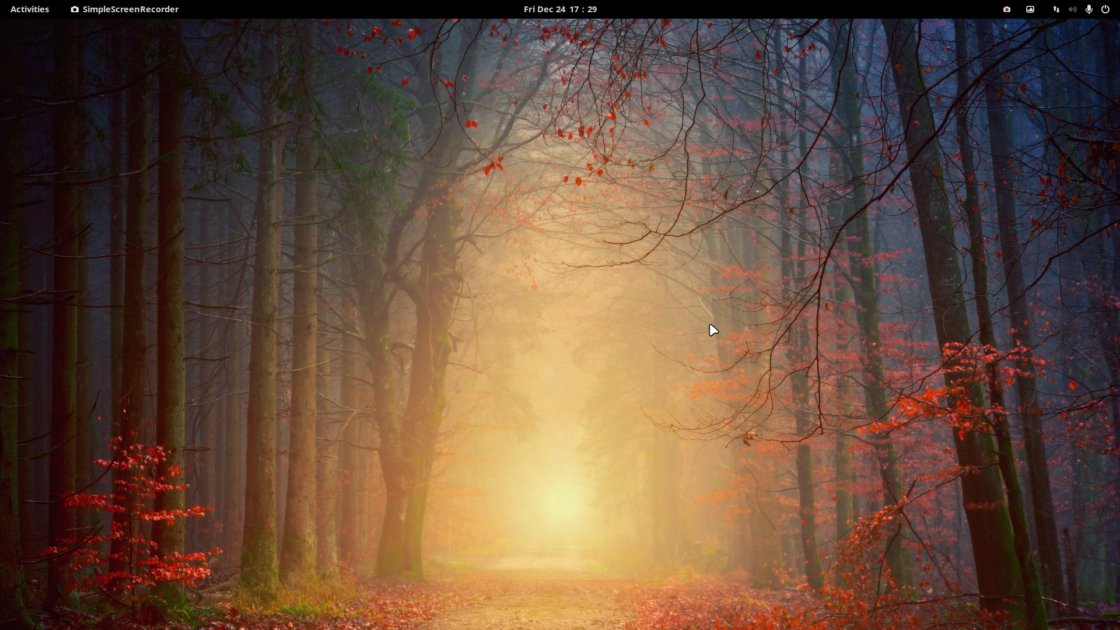
Run 'sudo pacman -S arcolinux-candy-beauty-git' in Termite, authenticate and confirm, then close the terminal
key(ctrl+alt+t)
text(sudo pacman -S arcolinux-can)
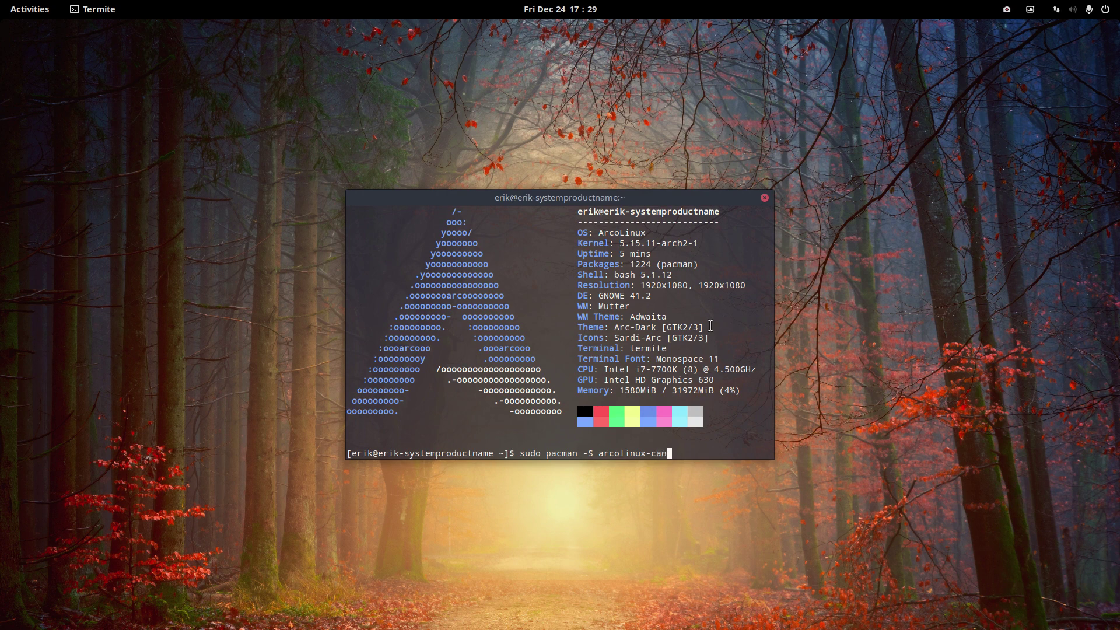
key(Tab)
key(Tab)
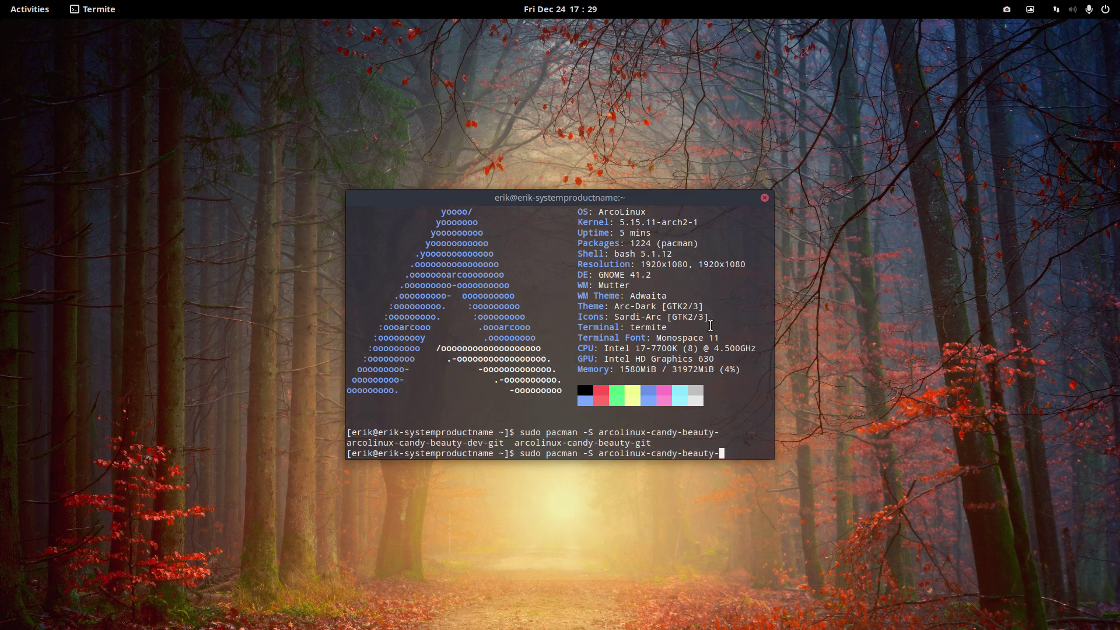
text(git)
key(Return)
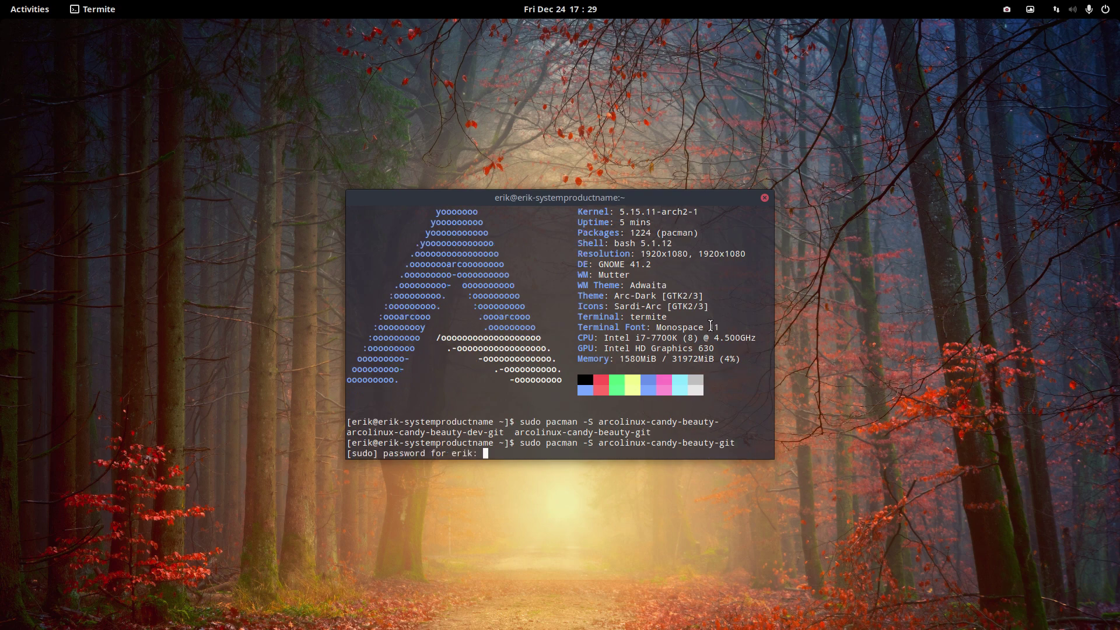
key(Return)
key(Return)
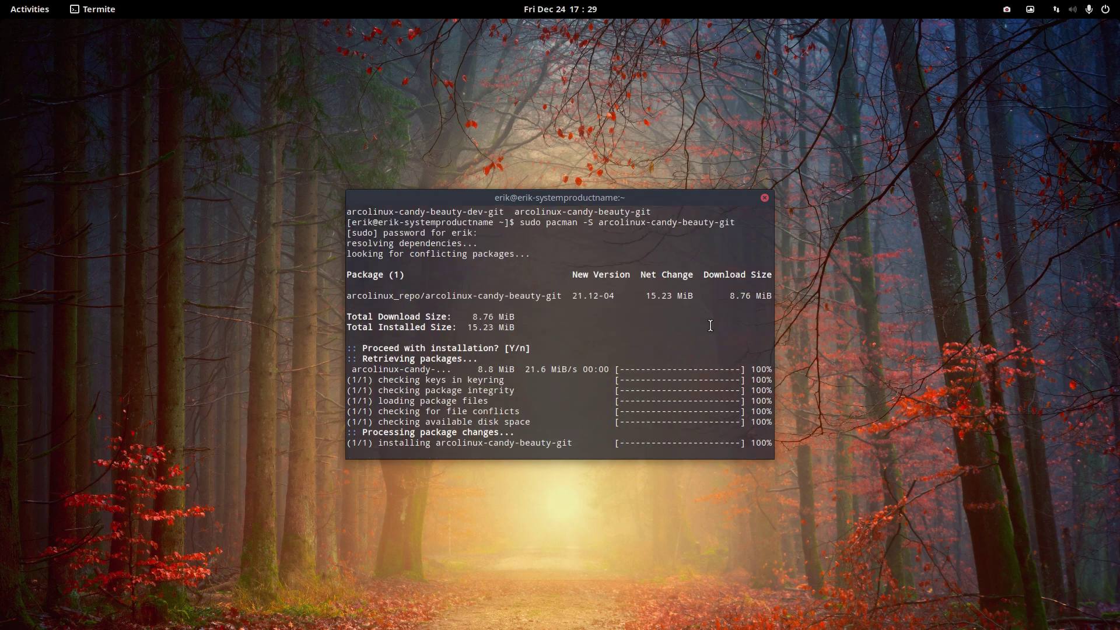
click(762, 198)
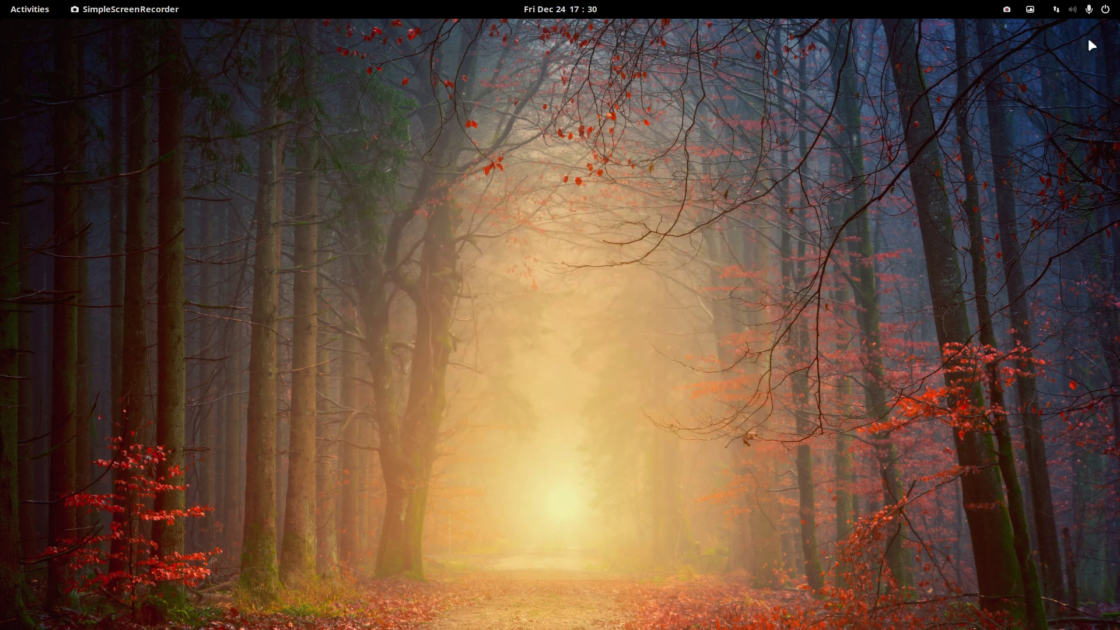
Open GNOME Settings from the system menu, then move and enlarge its window
click(1100, 12)
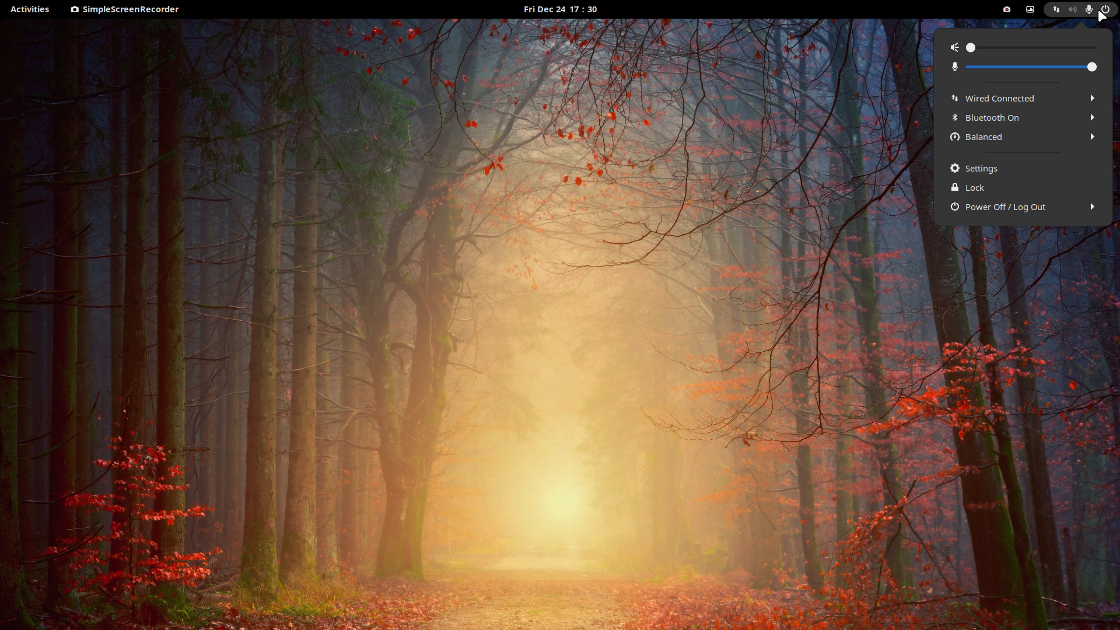
click(1008, 170)
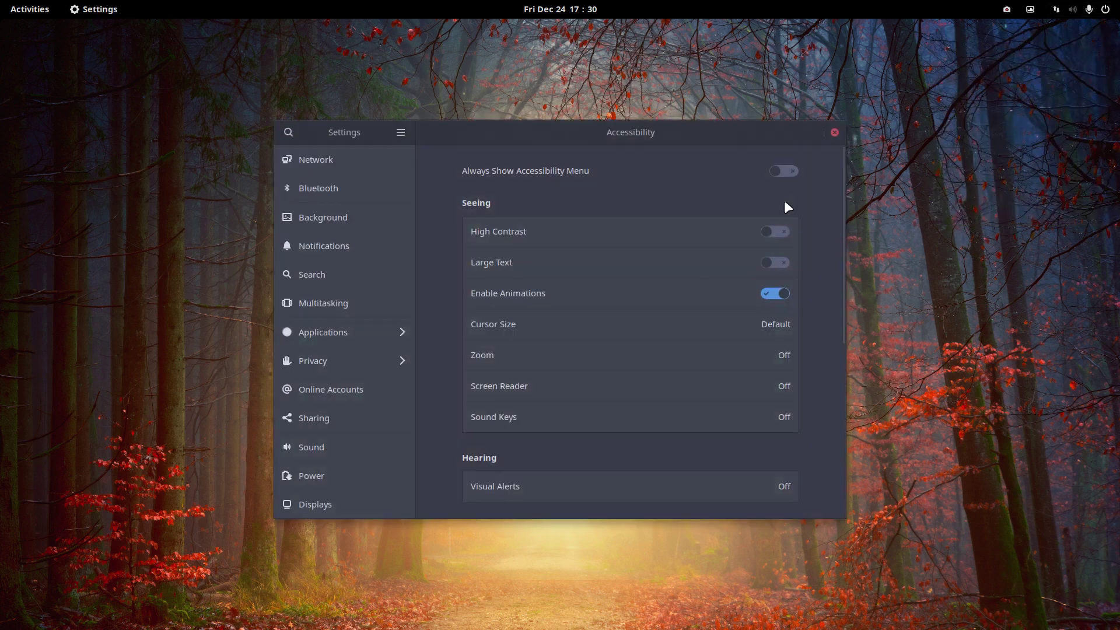
drag(632, 132, 577, 85)
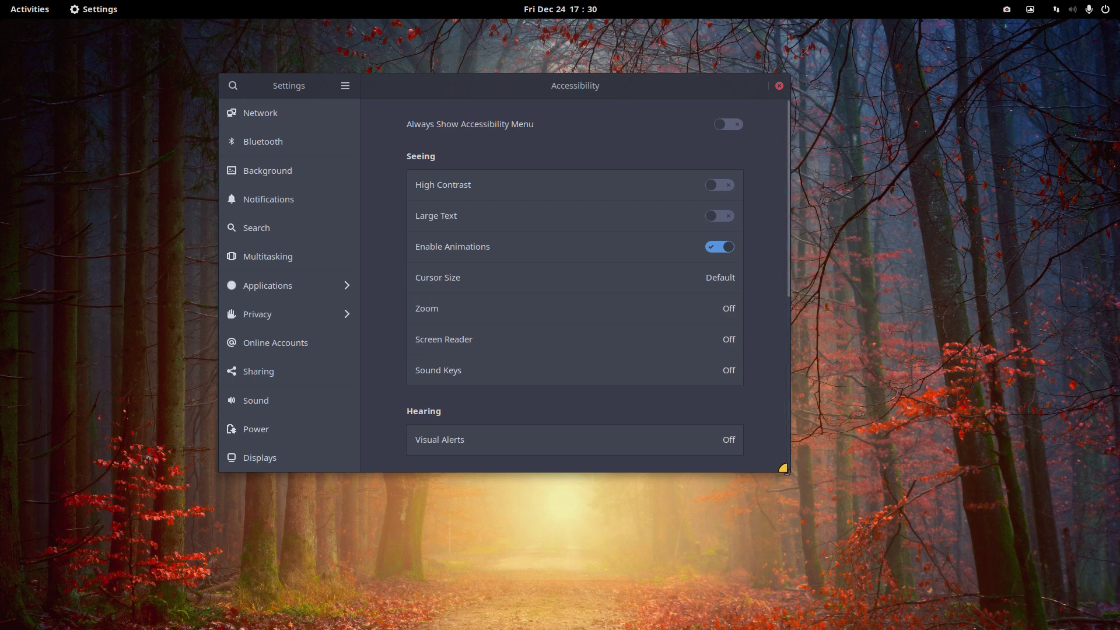
drag(790, 470, 913, 602)
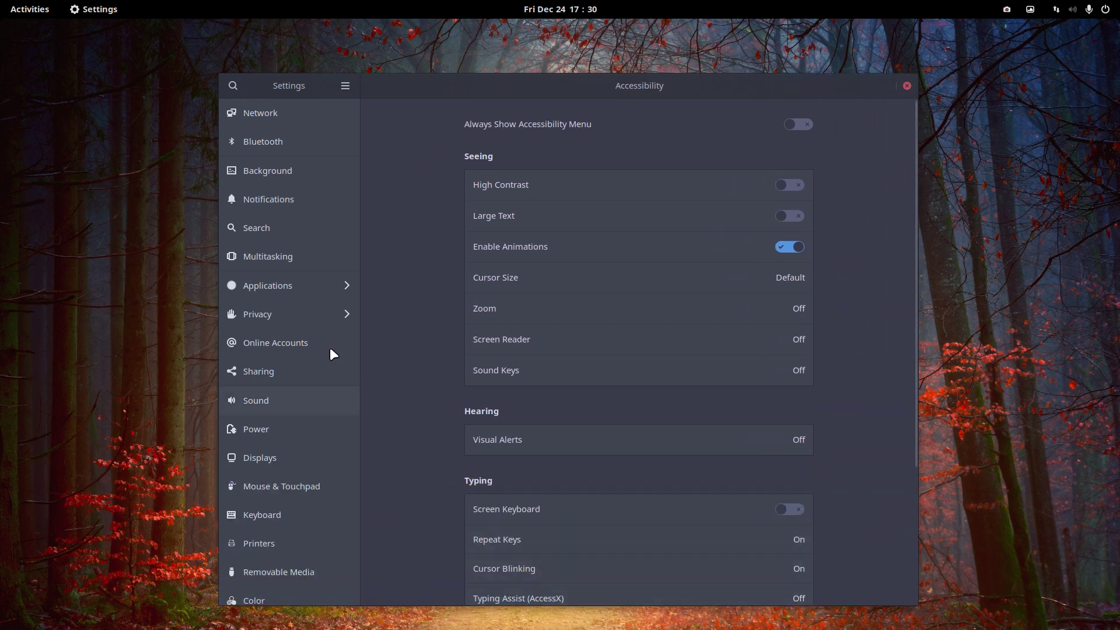
Look over Network and Bluetooth, then set the red-orange hexagon picture as the background
click(297, 112)
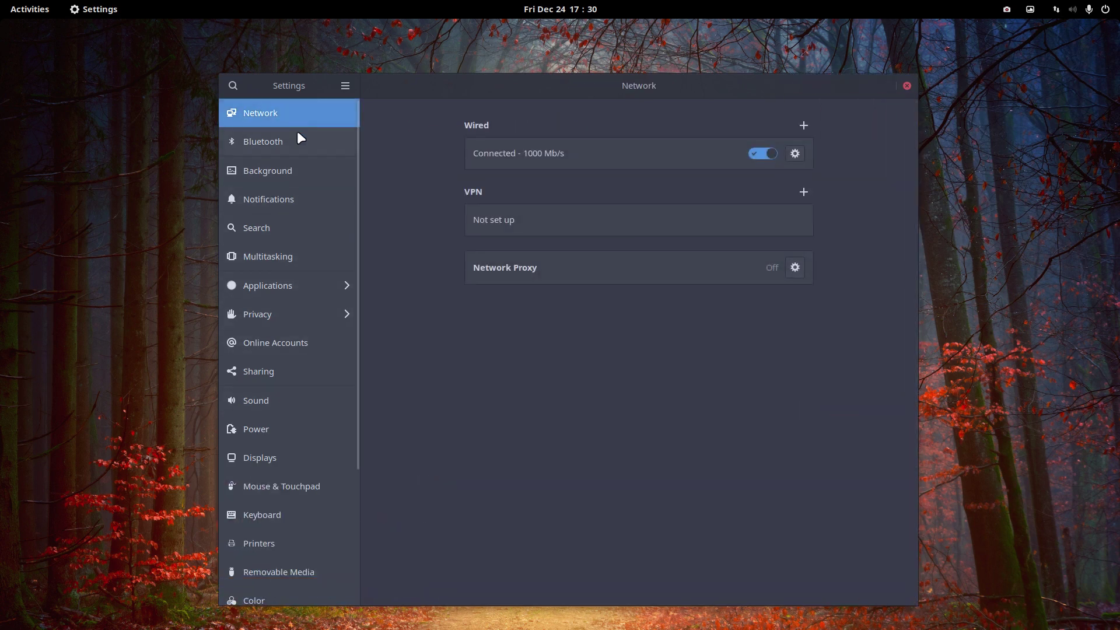
click(297, 143)
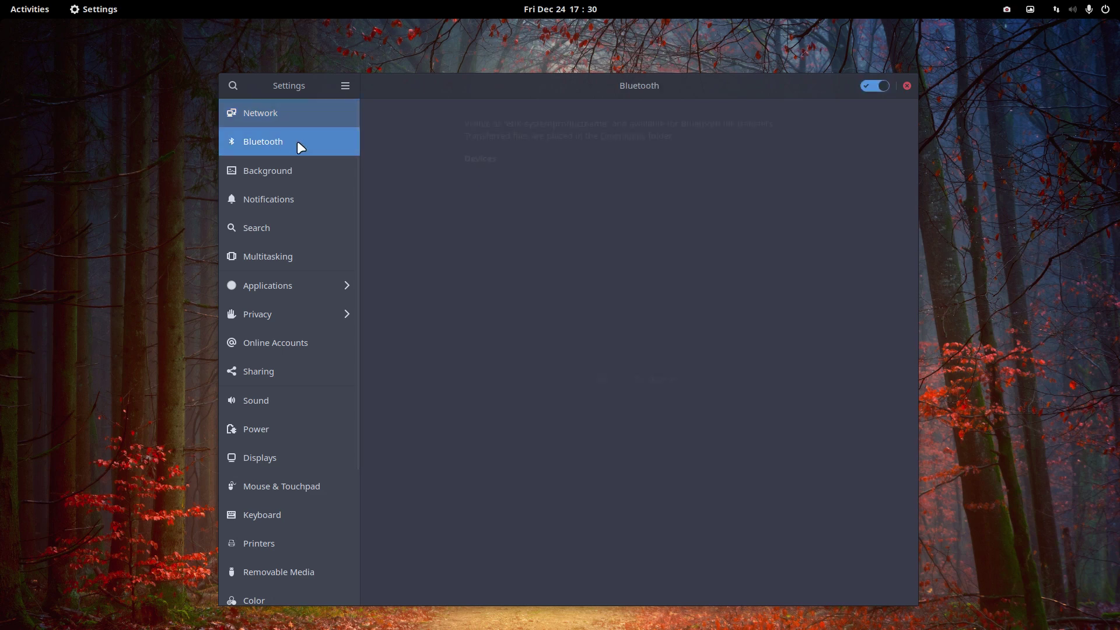
click(299, 173)
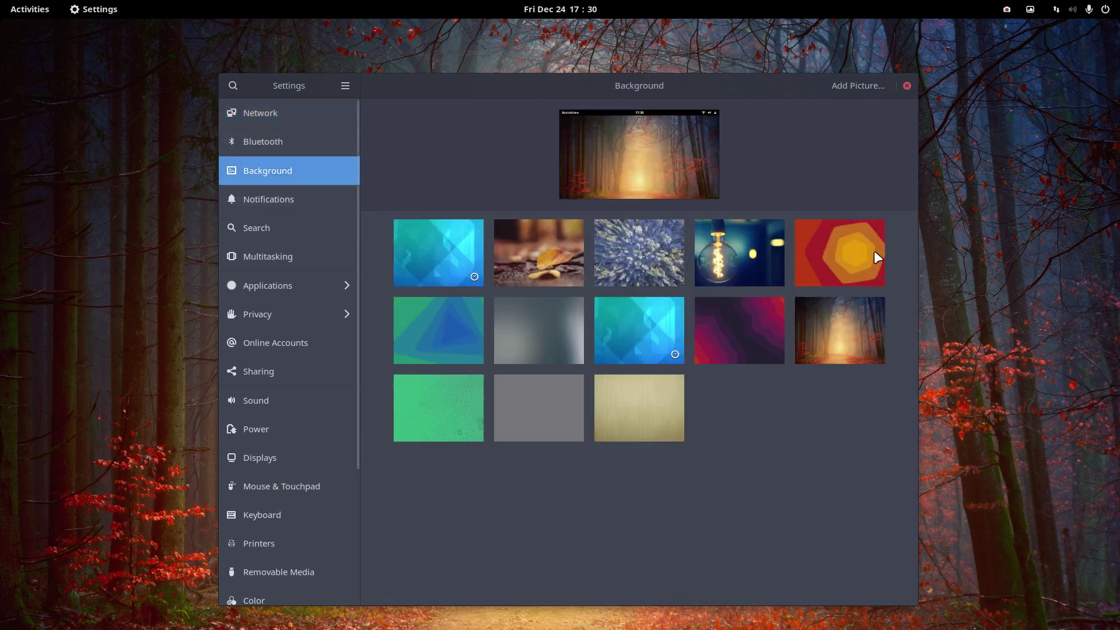
click(808, 273)
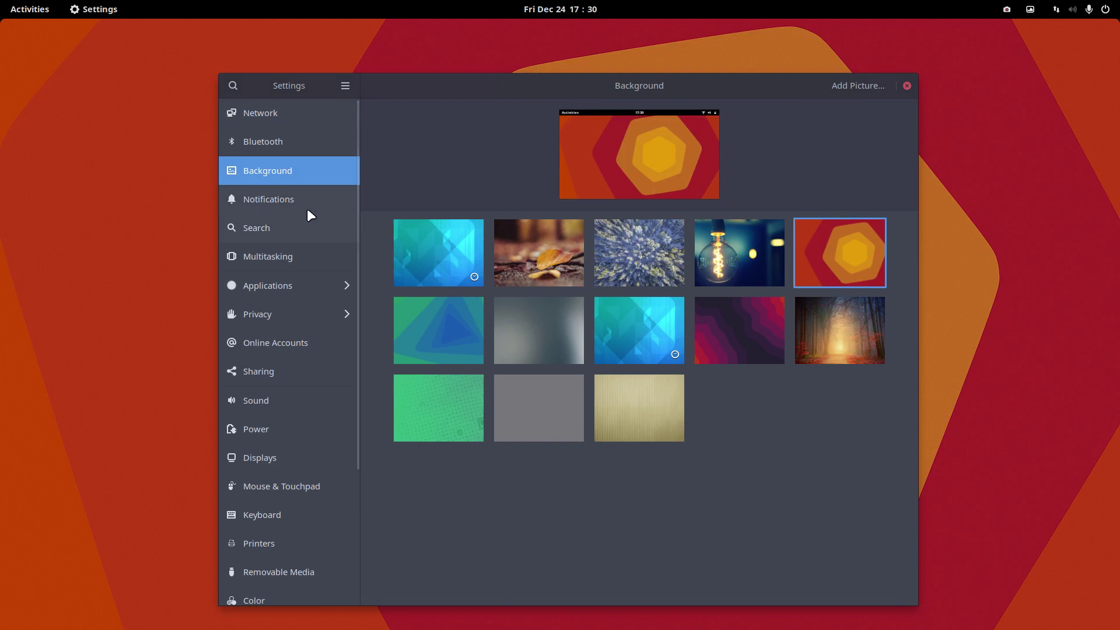
Browse the Notifications, Search, Multitasking and Applications pages, then return to the main categories
click(301, 199)
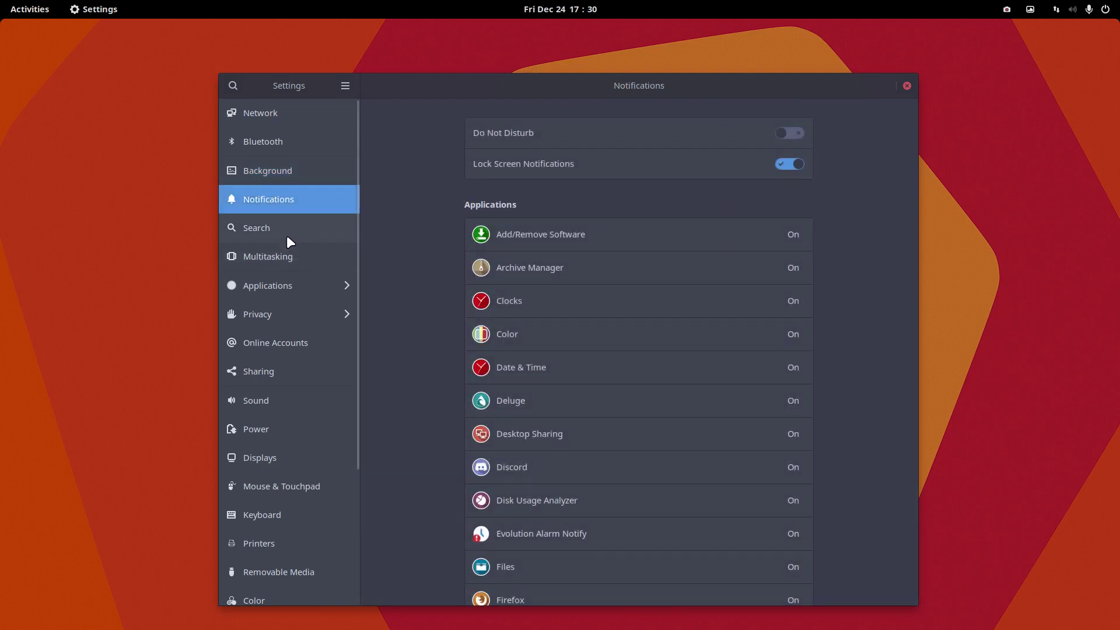
click(287, 236)
click(284, 257)
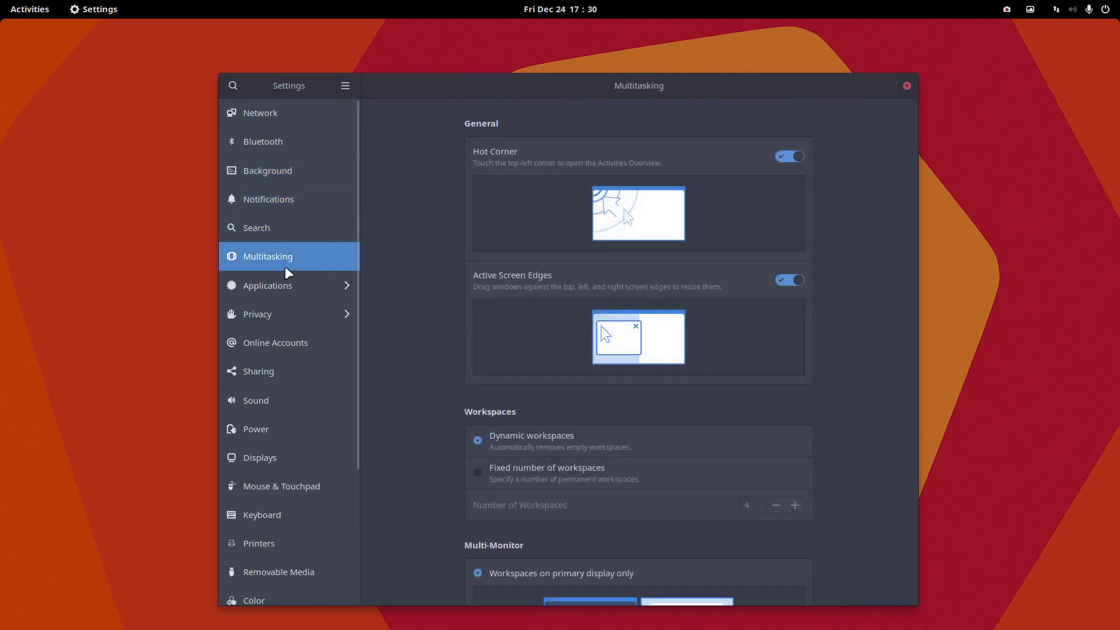
click(290, 295)
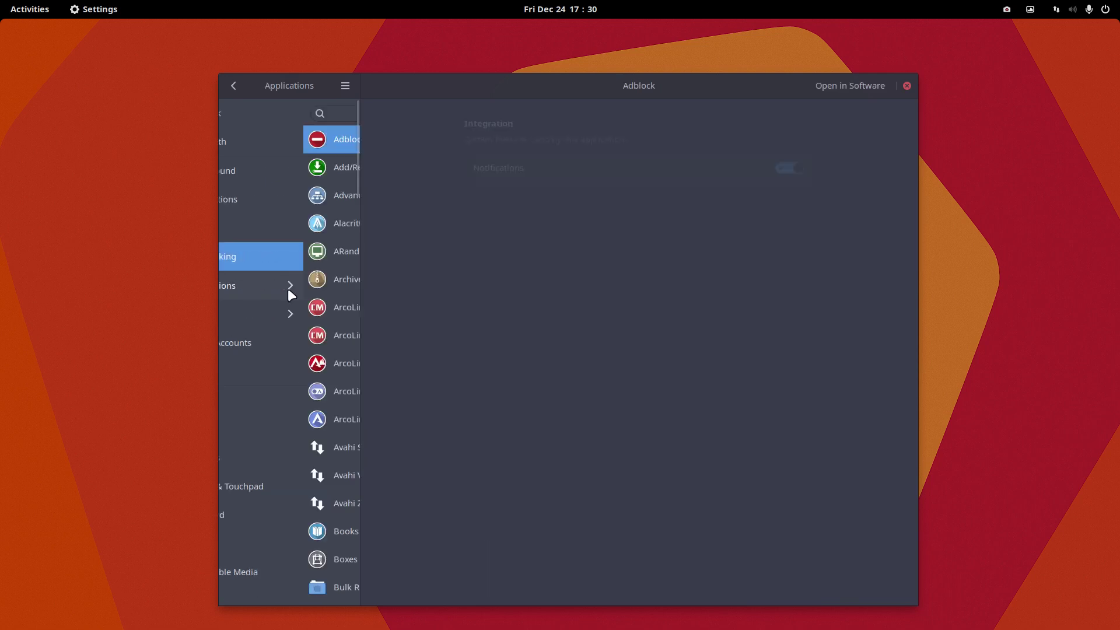
scroll(297, 348, down, 5)
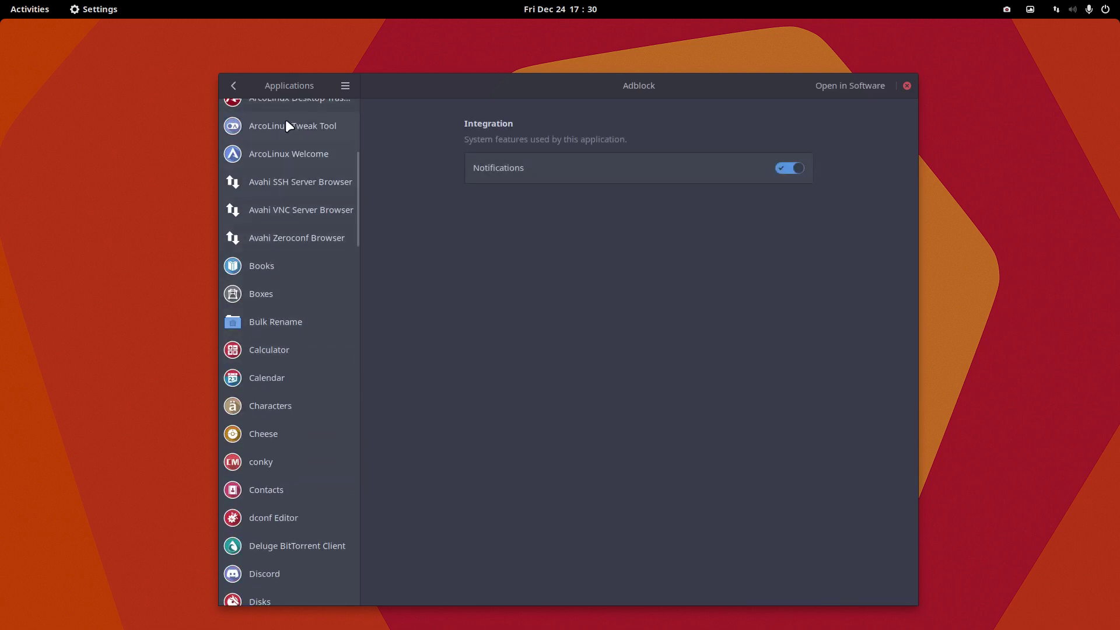
click(234, 85)
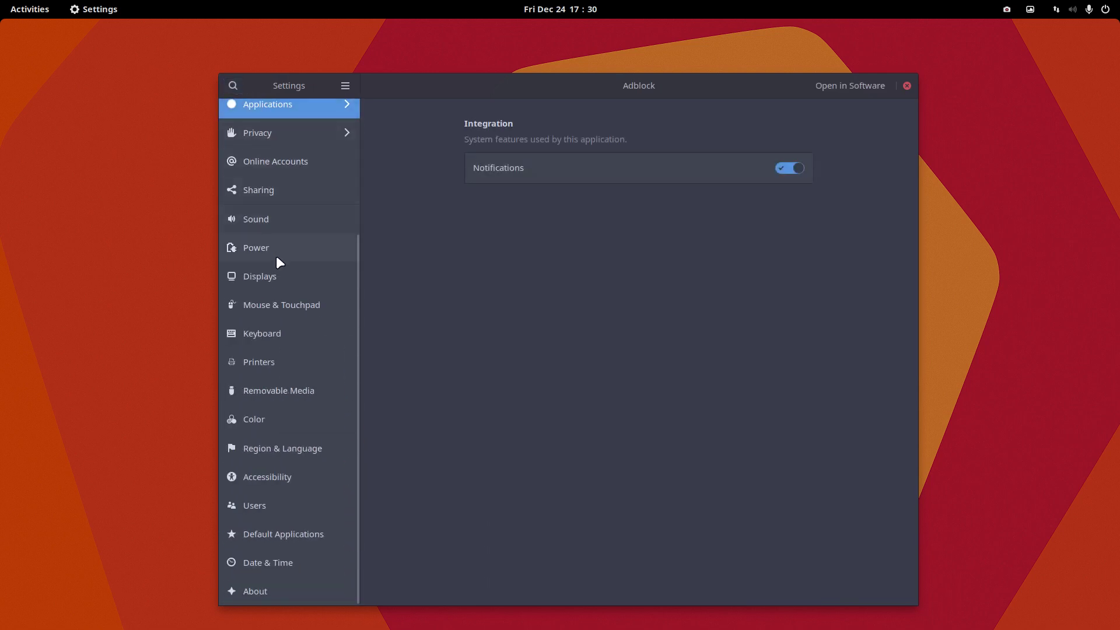
Browse the Mouse & Touchpad, Keyboard, Printers, Removable Media, Color and Region & Language pages
click(293, 305)
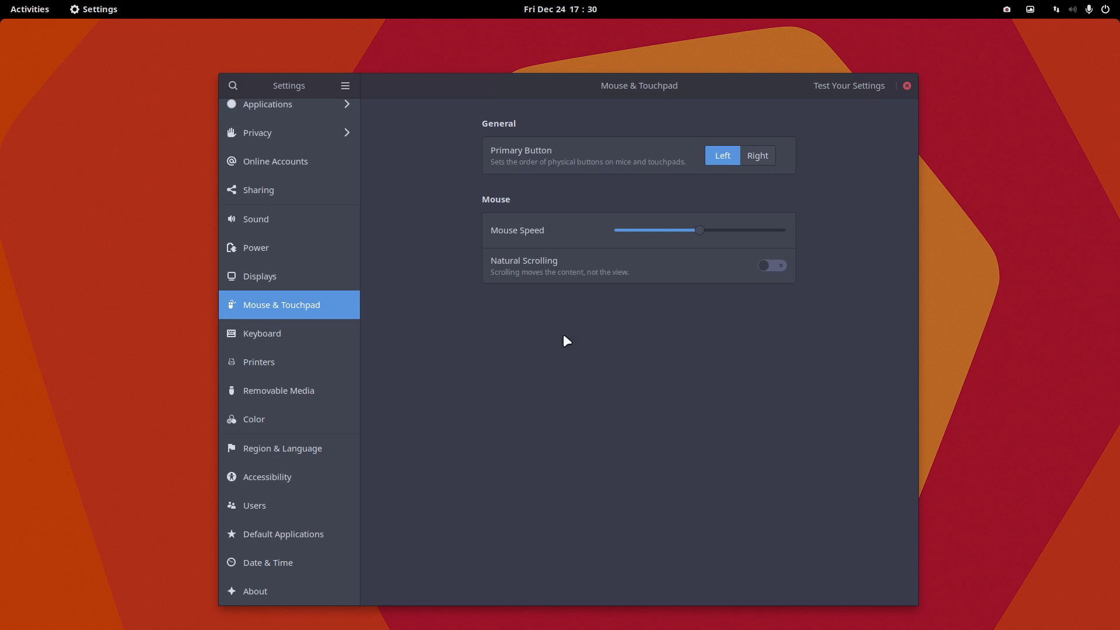
click(269, 329)
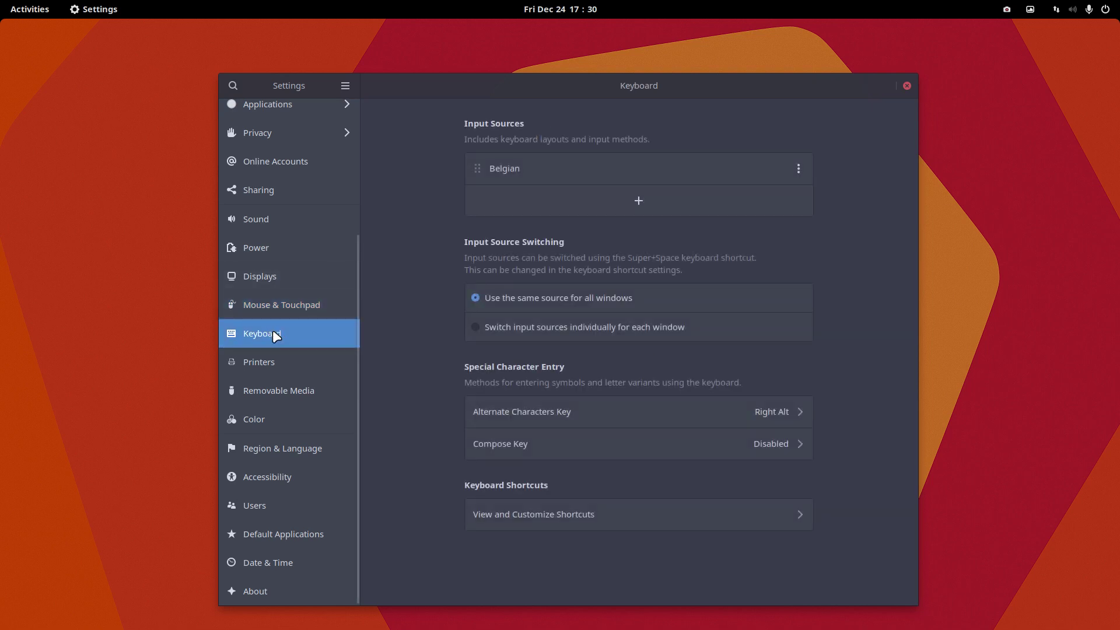
click(283, 363)
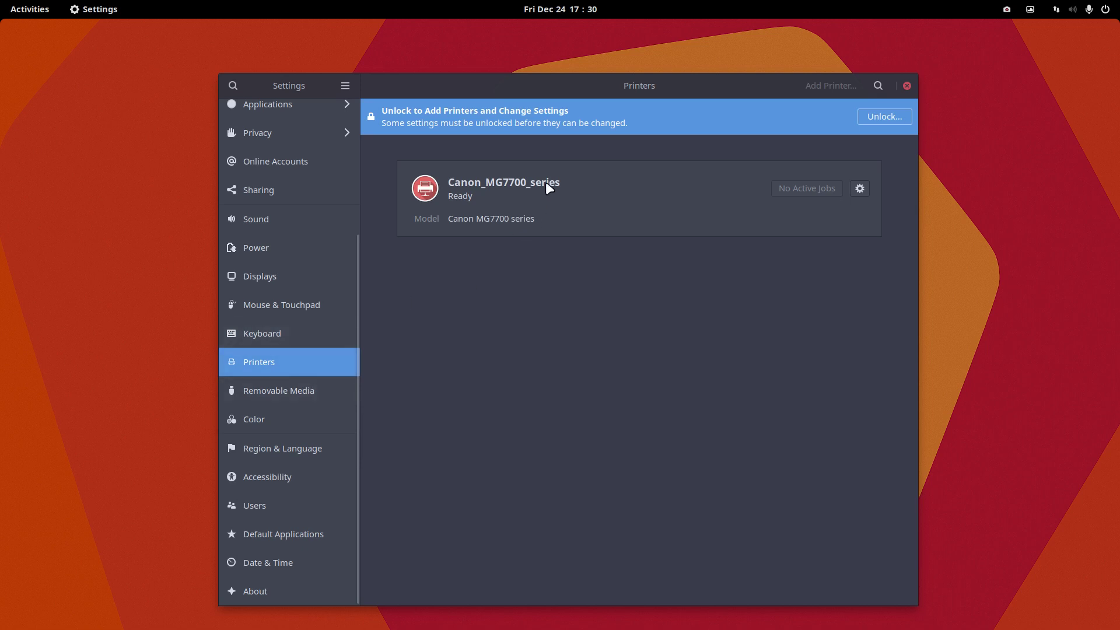
click(288, 387)
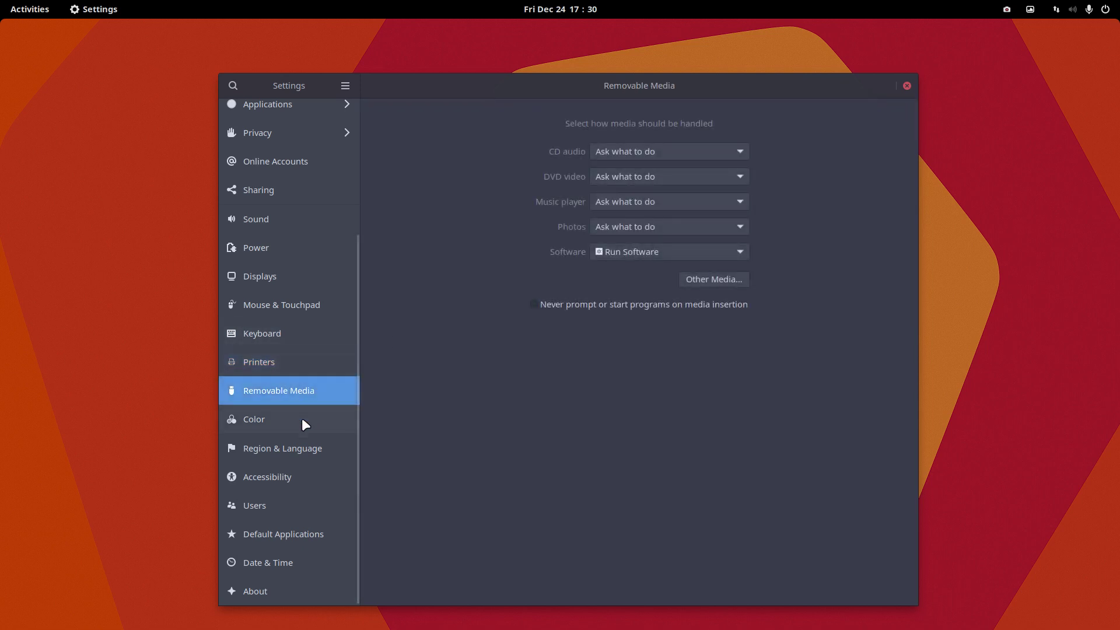
click(302, 418)
click(296, 453)
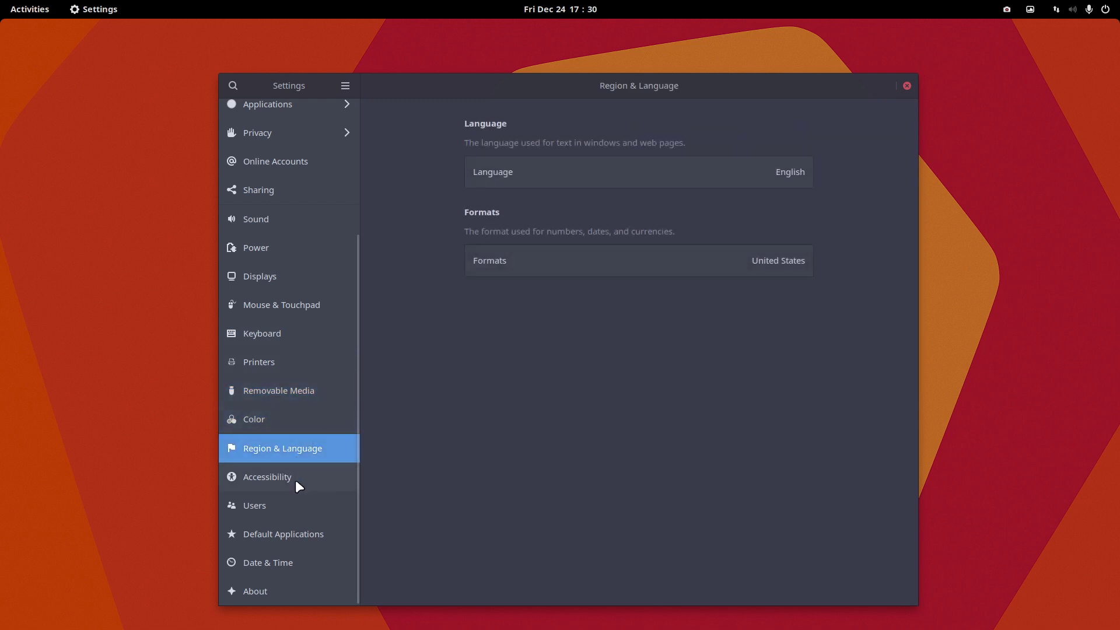
Browse the Accessibility, Users, Default Applications, Date & Time and About pages
click(298, 485)
click(293, 502)
click(306, 536)
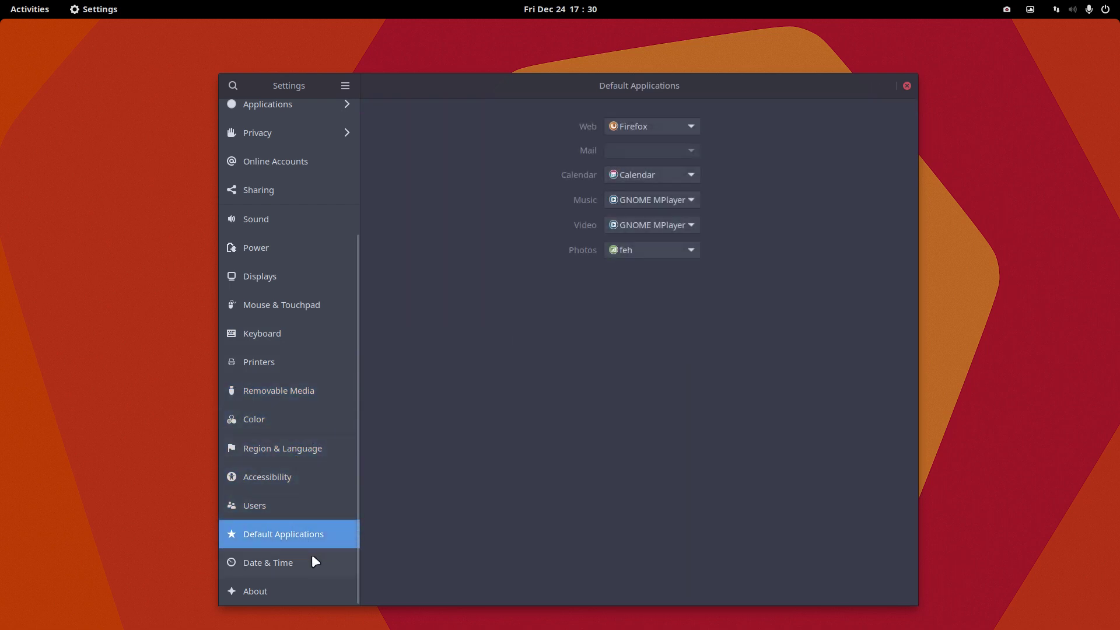
click(312, 559)
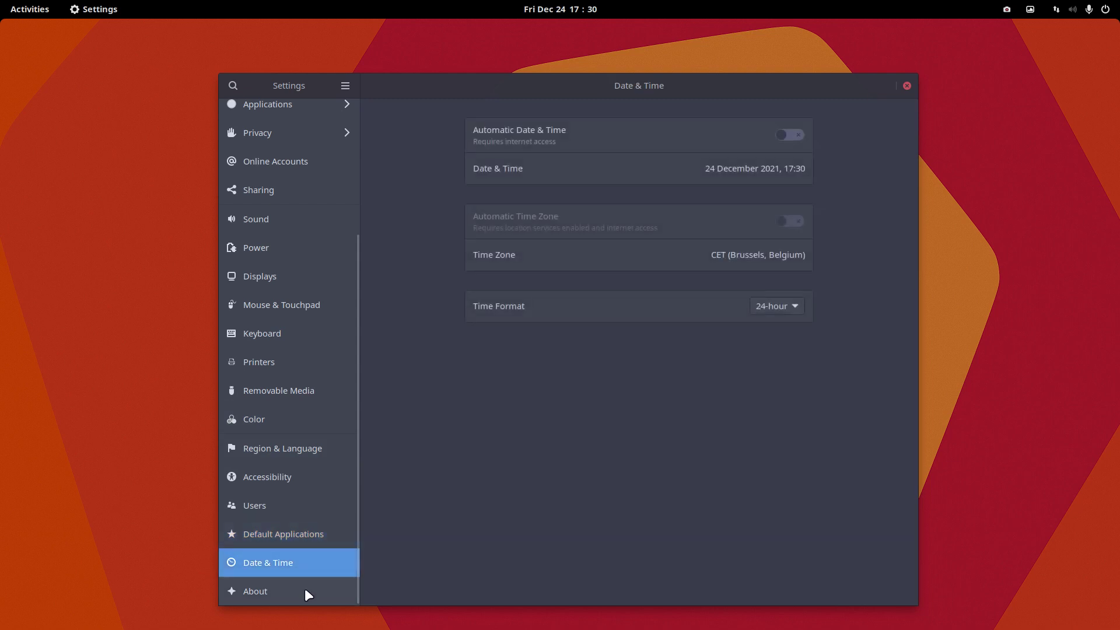
click(304, 590)
Close Settings, launch Tweaks via the 'twe' search, and dismiss the 'Extensions Has Moved' notice
click(907, 86)
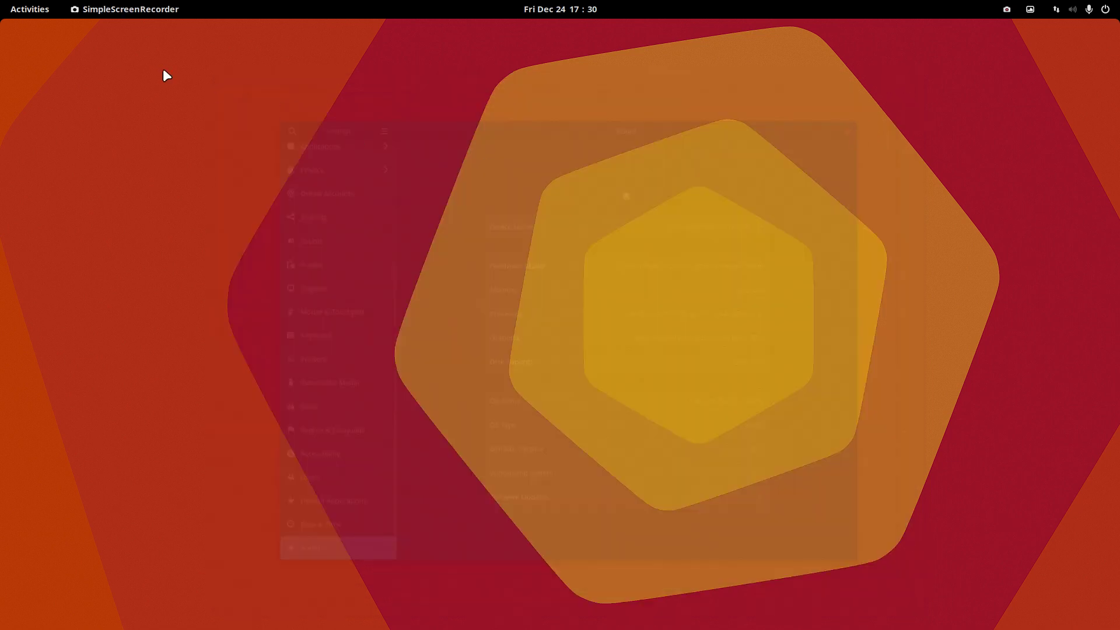
mouse_move(3, 1)
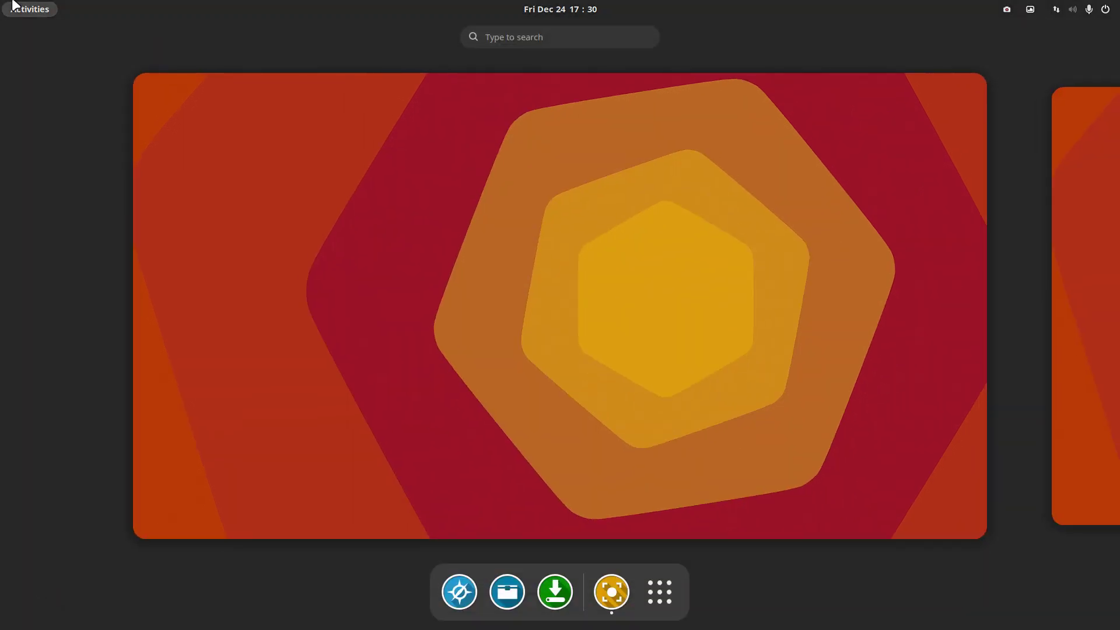
text(twe)
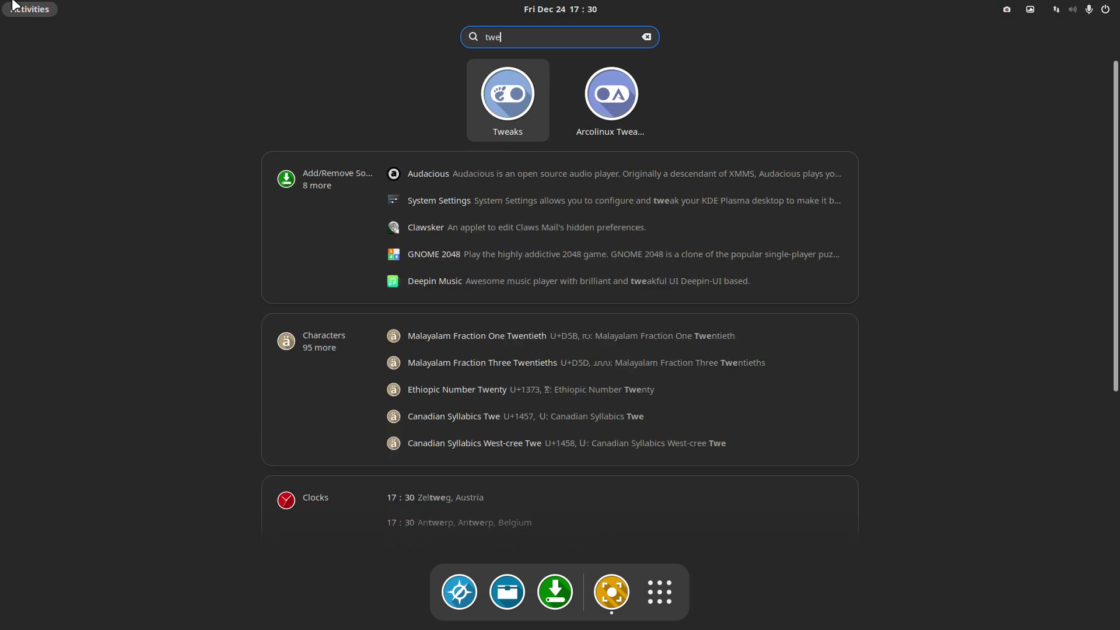
click(495, 97)
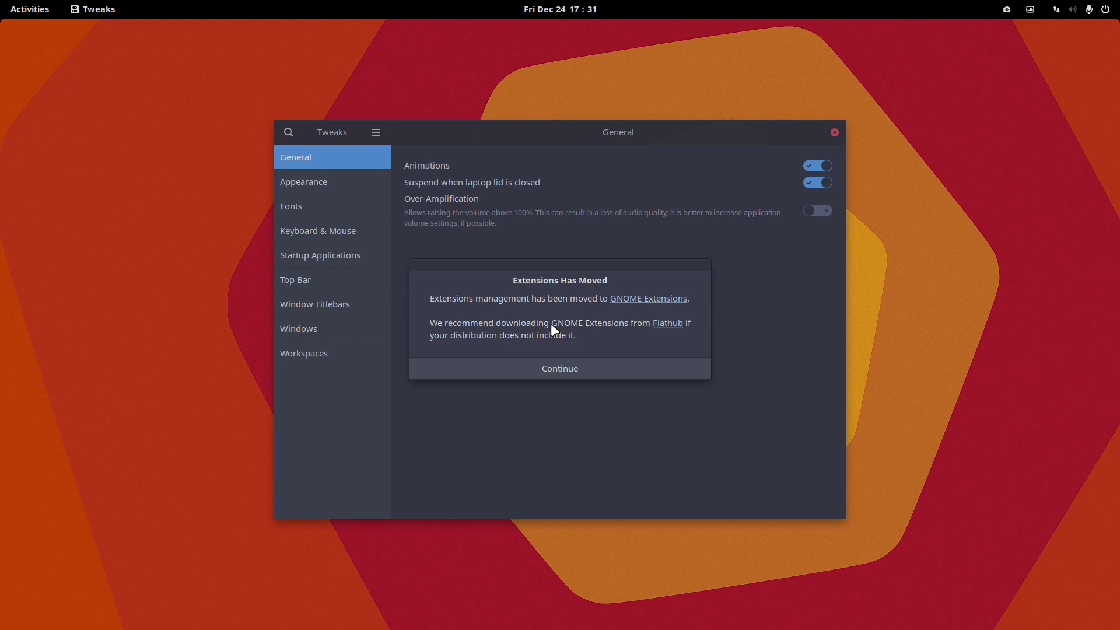
click(589, 366)
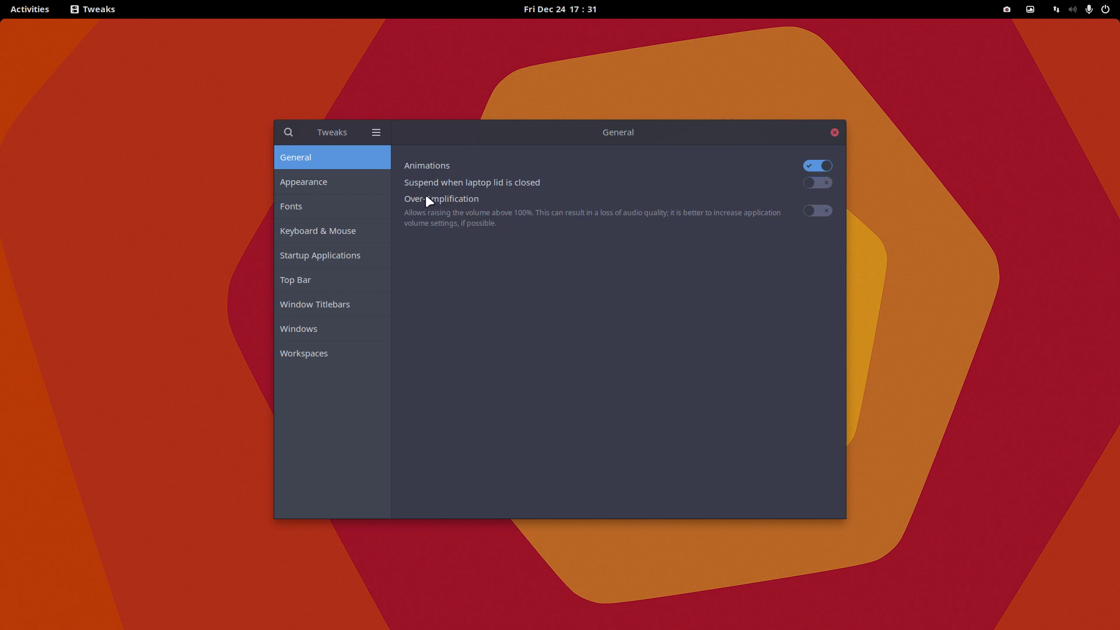
Show the Appearance page with Arc-Dark kept as applications theme, and move the window top-left
click(333, 180)
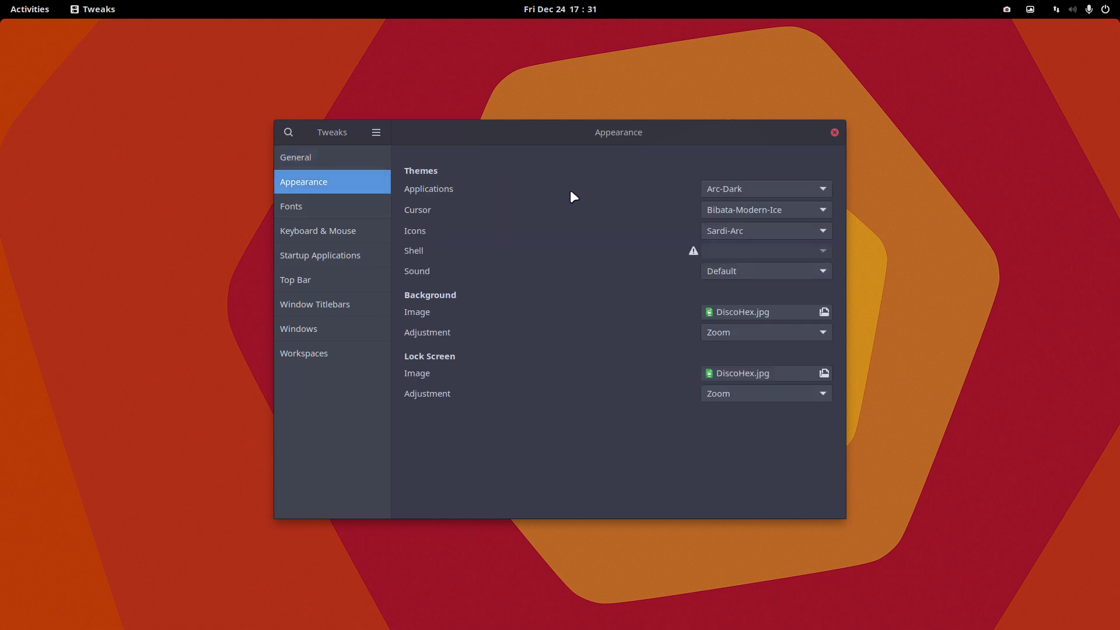
click(766, 190)
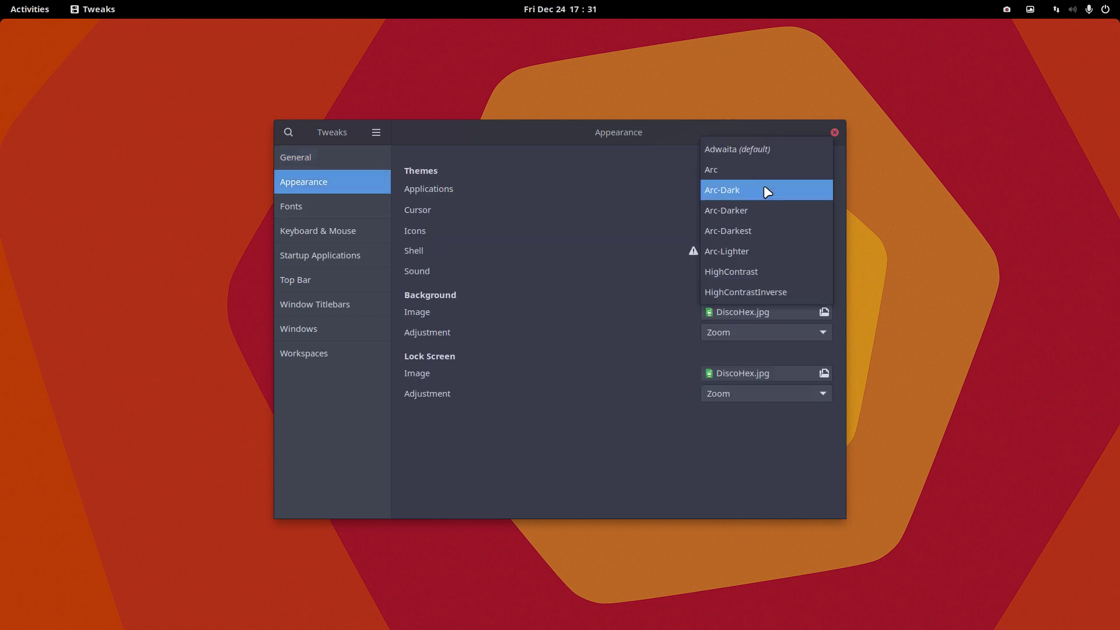
click(639, 130)
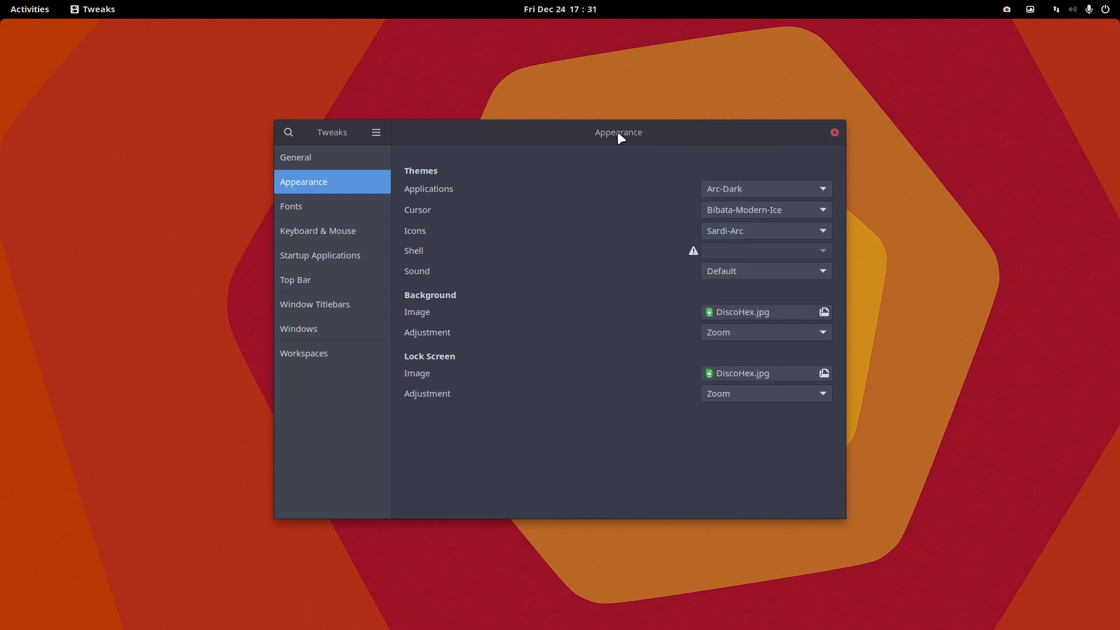
drag(618, 131, 373, 53)
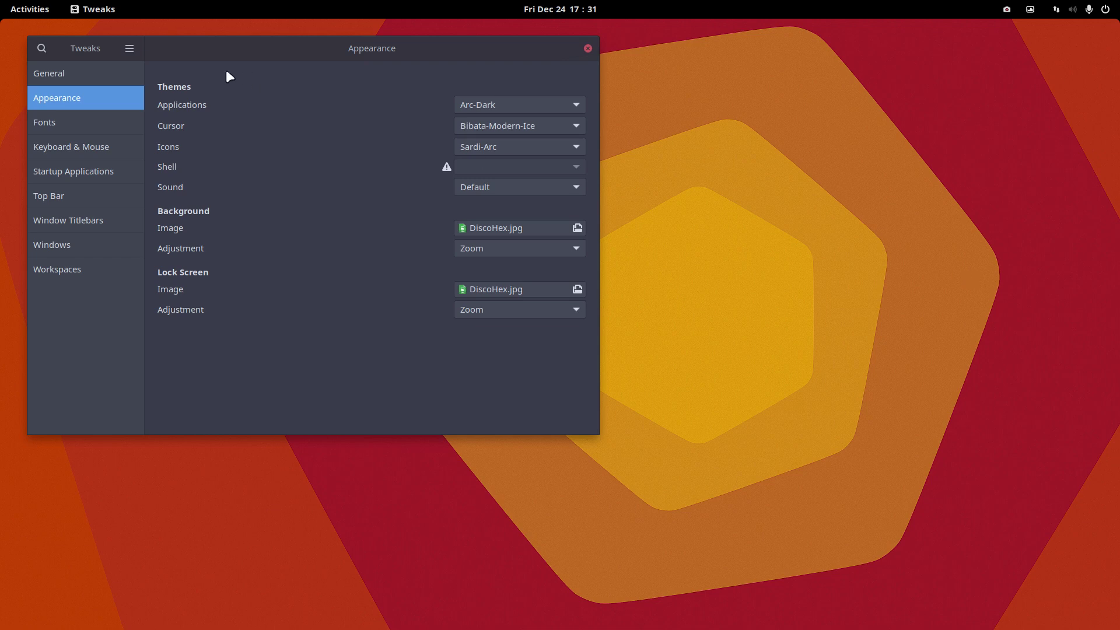
Search the overview for 'soft', correcting the mistyped letters along the way
click(46, 11)
text(d)
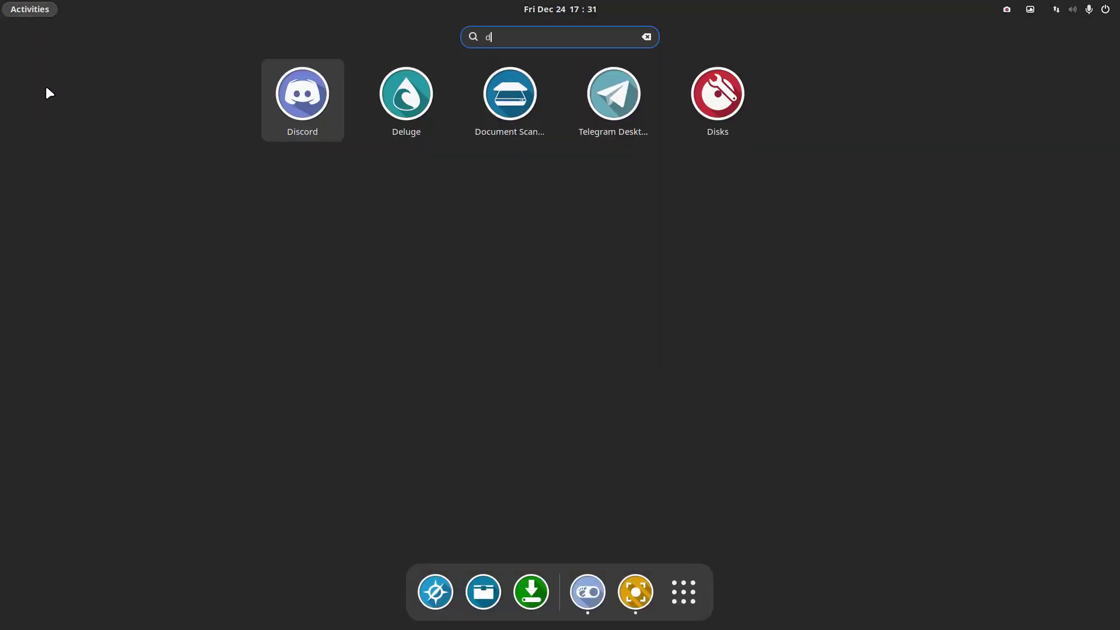
text(ogy)
key(BackSpace)
key(BackSpace)
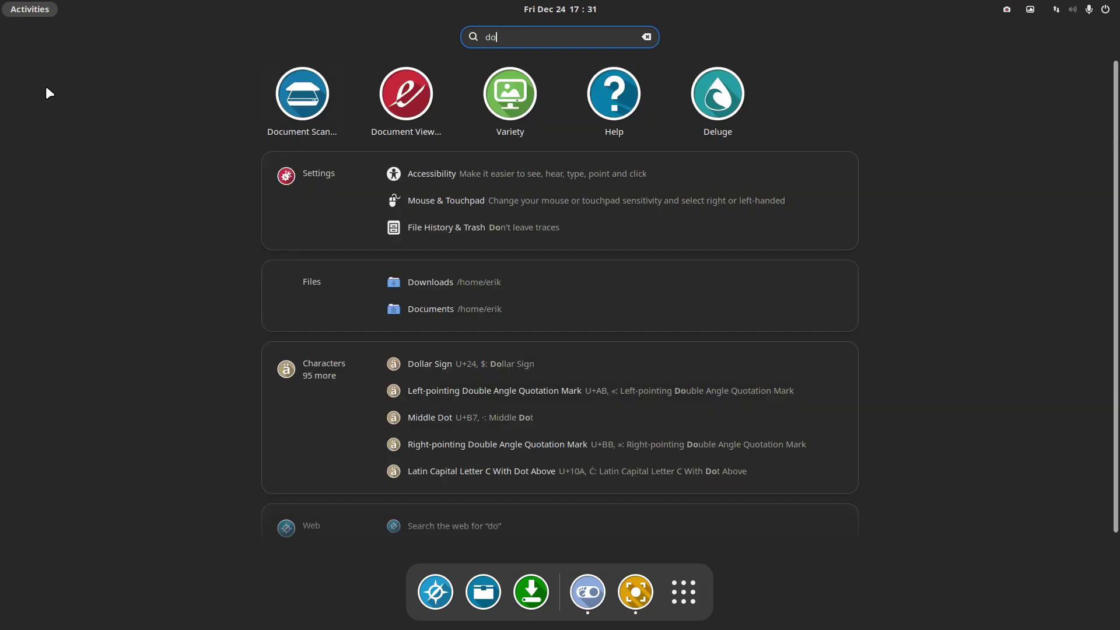
key(BackSpace)
text(og)
key(BackSpace)
key(BackSpace)
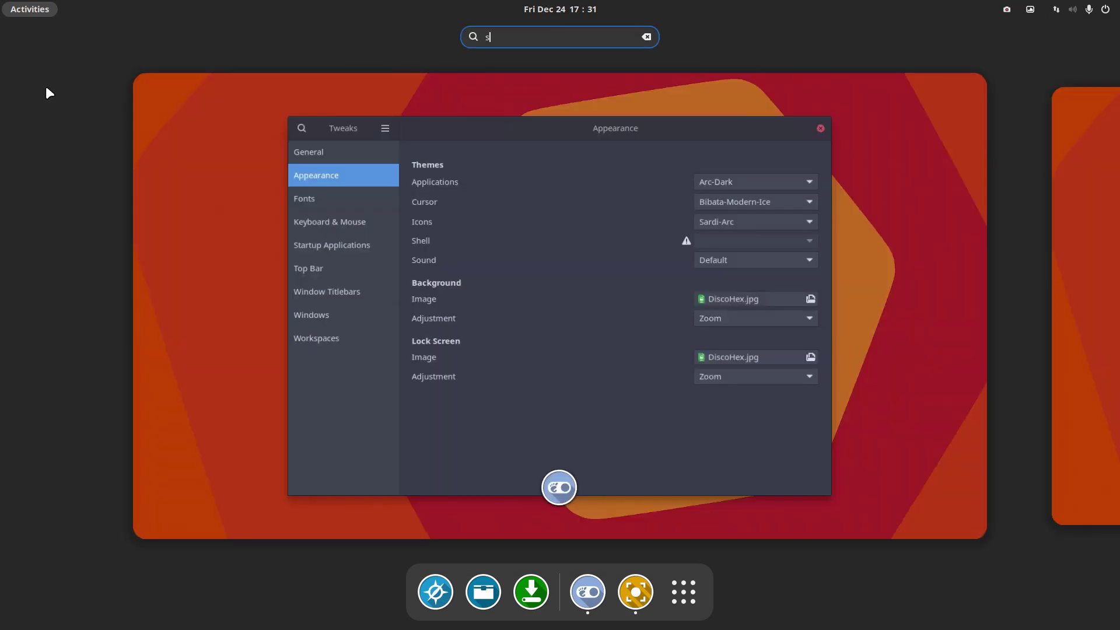
text(oft)
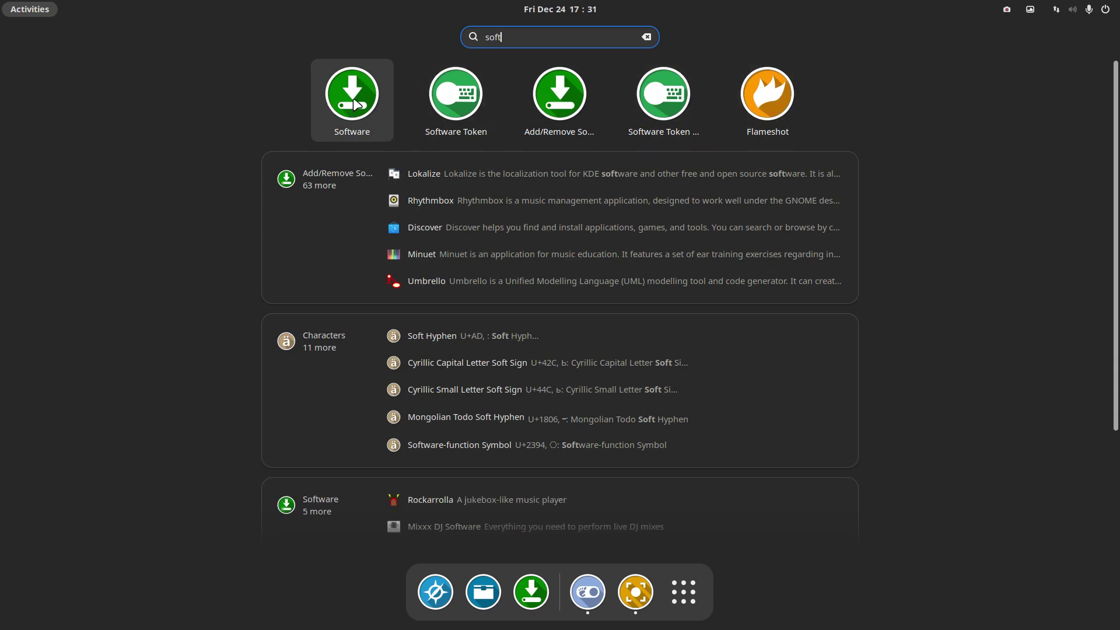
Launch Add/Remove Software and find the arcolinux-arc-themes-2021-sky-git package
click(562, 111)
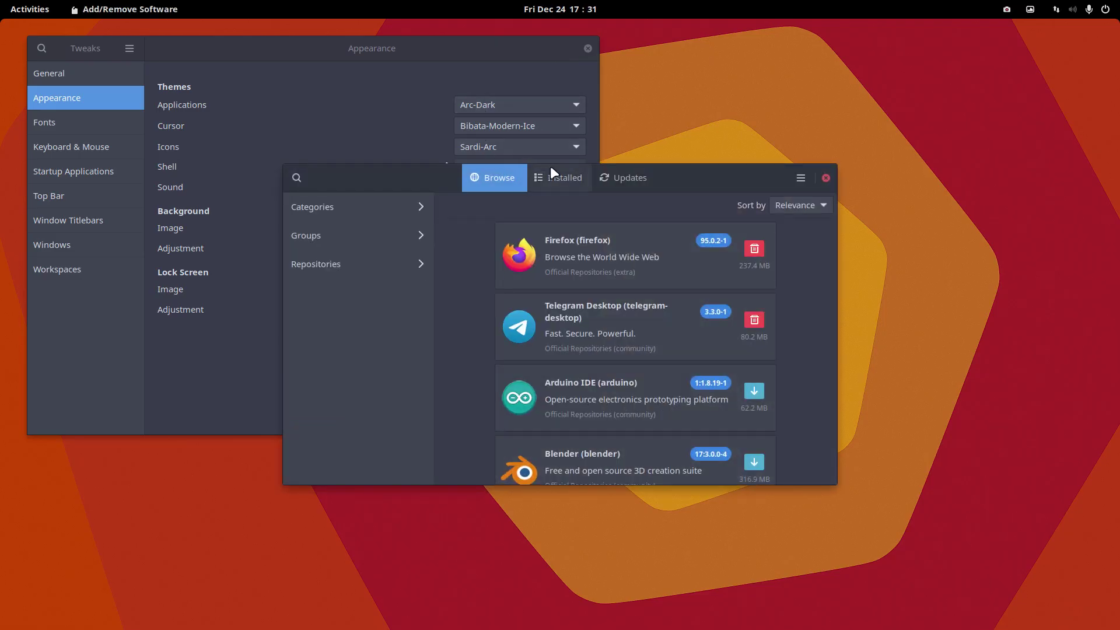
click(298, 178)
text(arc)
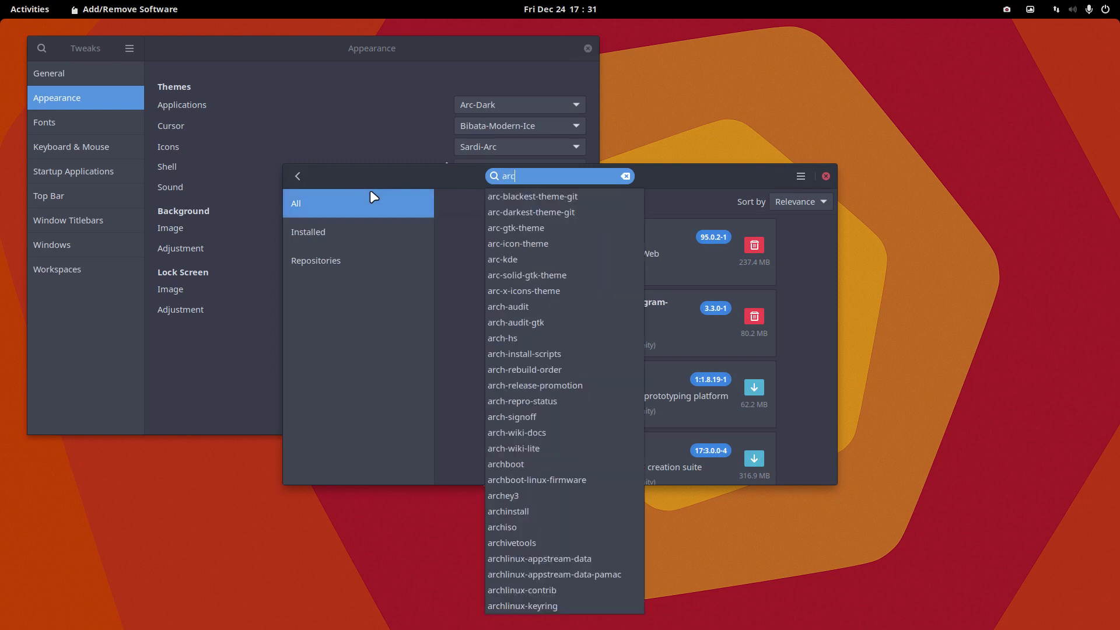
text(-)
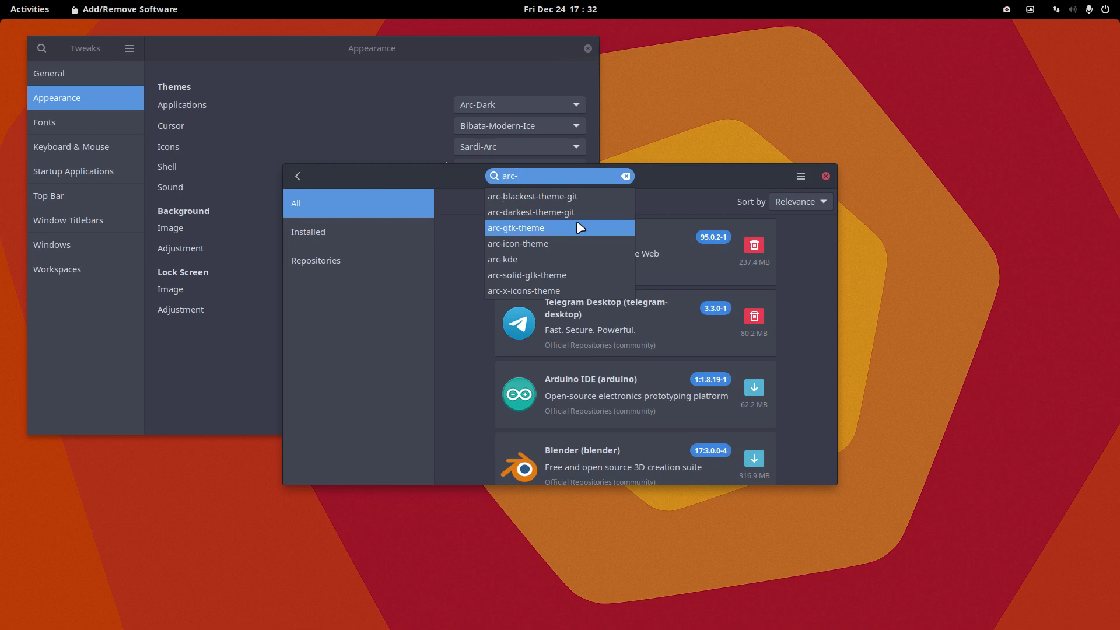
click(505, 183)
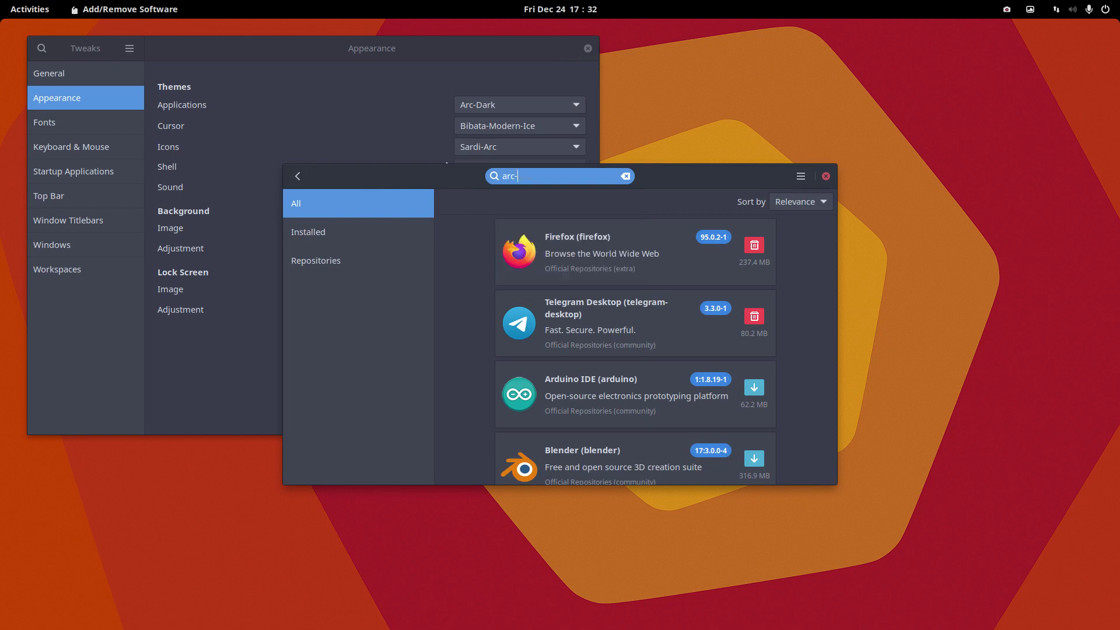
key(BackSpace)
key(BackSpace)
key(BackSpace)
key(BackSpace)
text(arcolinux)
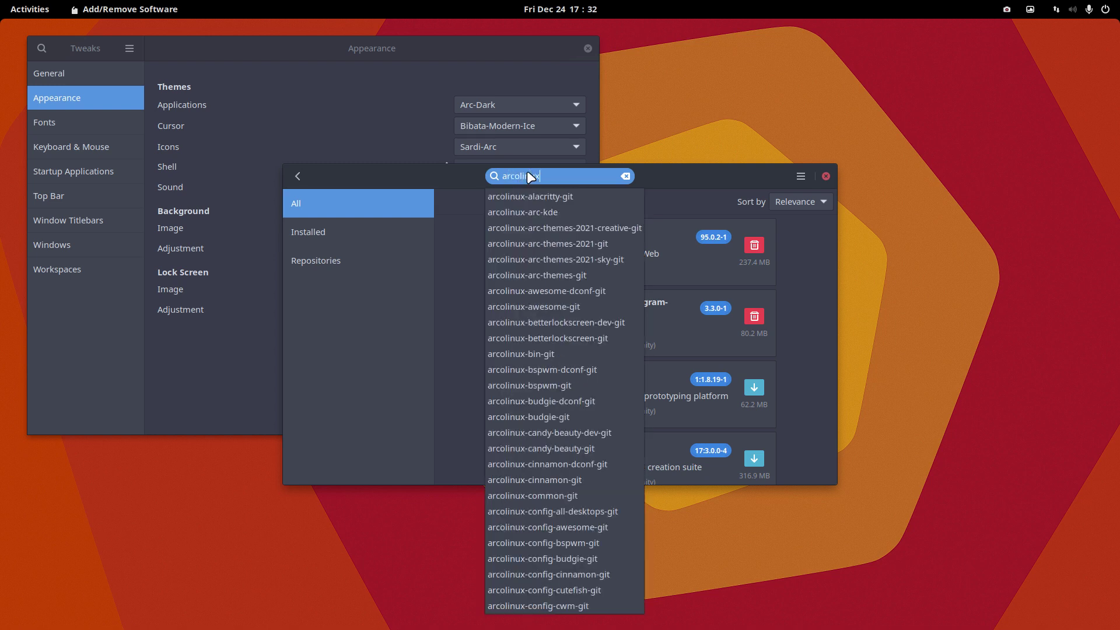
text(-arc)
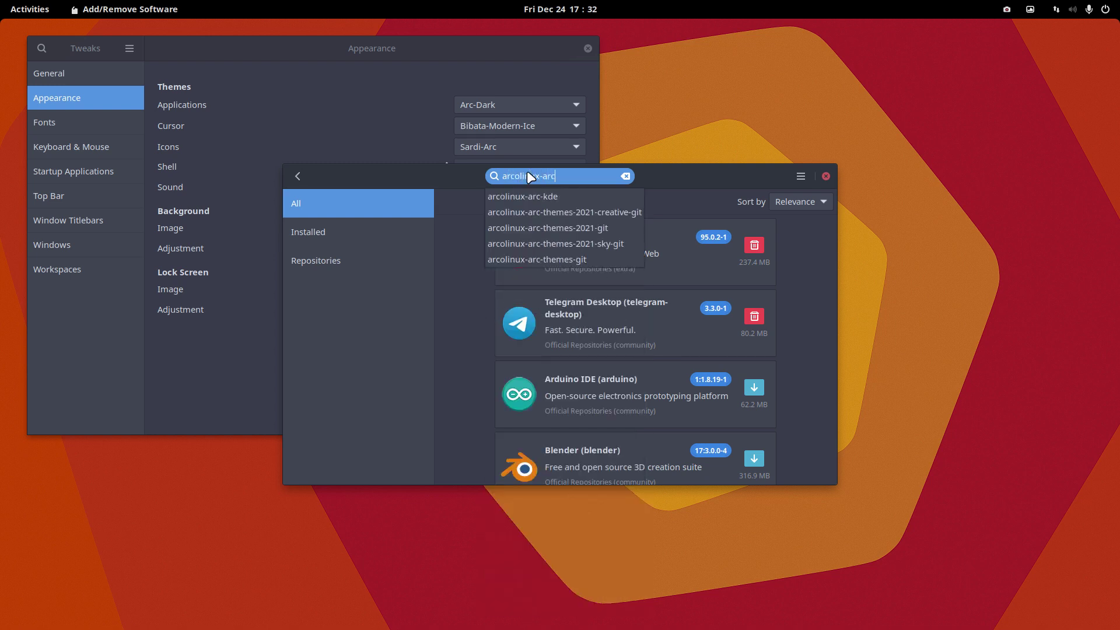
click(603, 244)
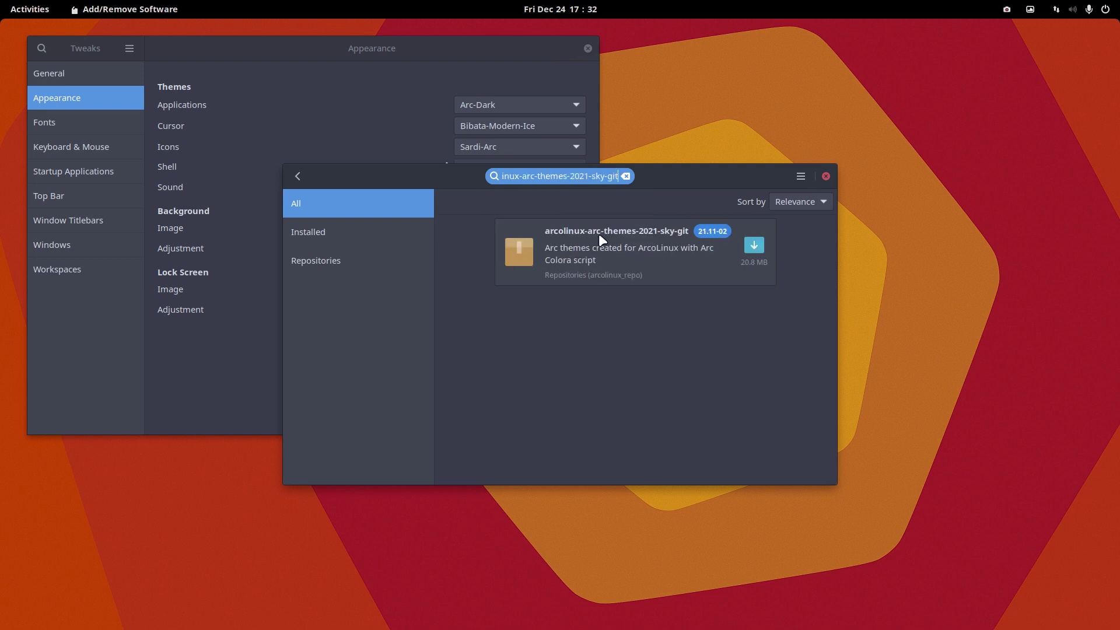
Mark the package for installation, apply, enter the password and confirm the transaction
click(756, 246)
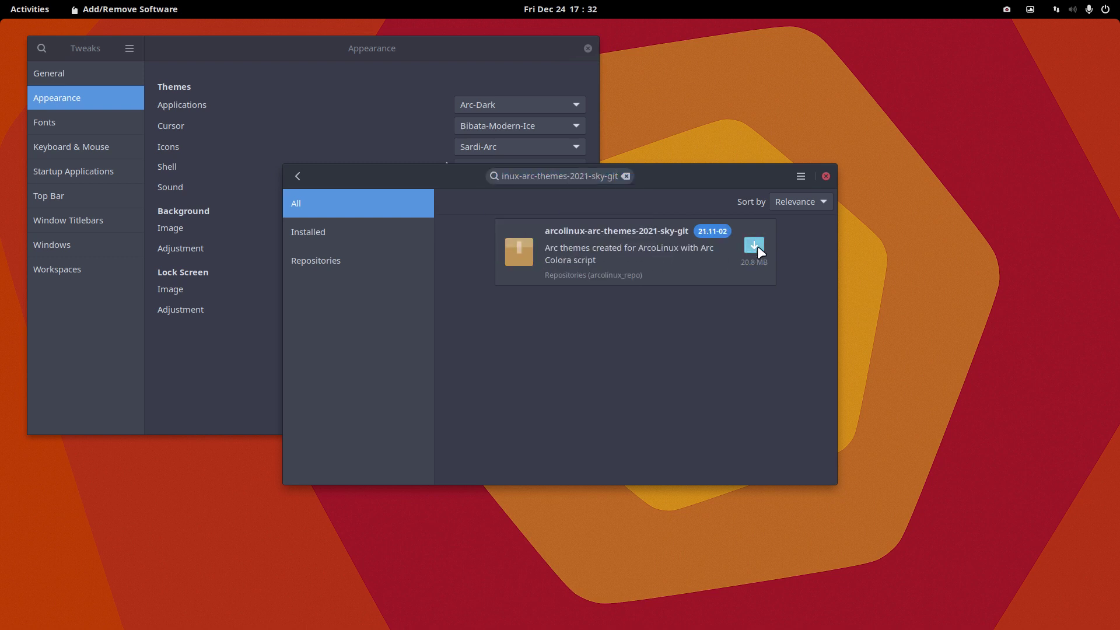
click(790, 477)
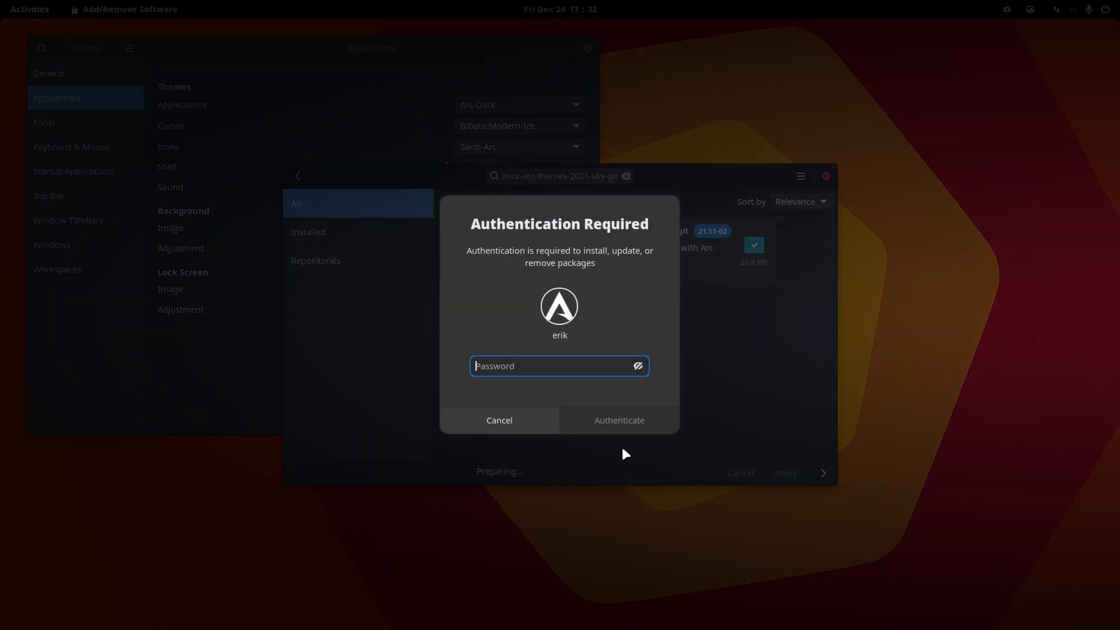
text(*****)
key(Return)
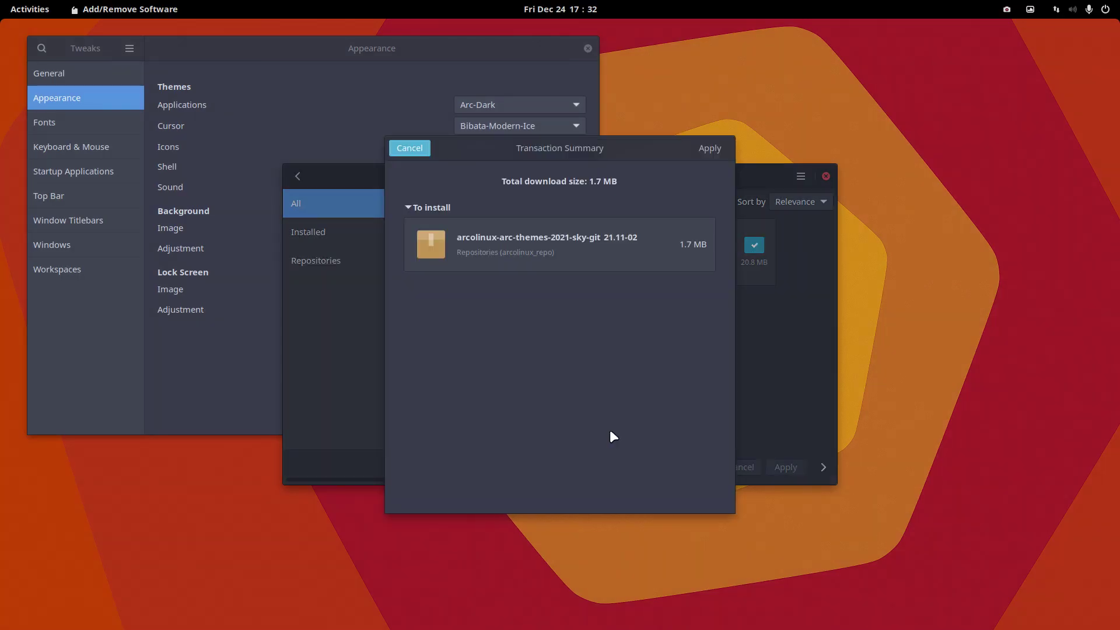
click(717, 147)
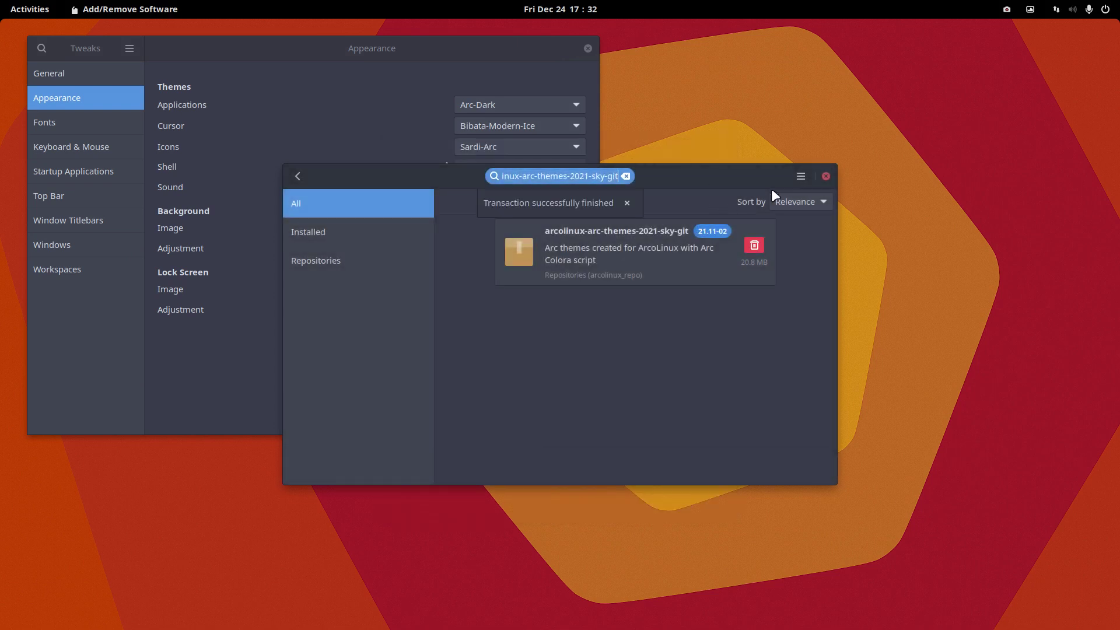
Close Add/Remove Software, then close Tweaks leaving Arc-Dark as the applications theme
click(825, 176)
click(512, 105)
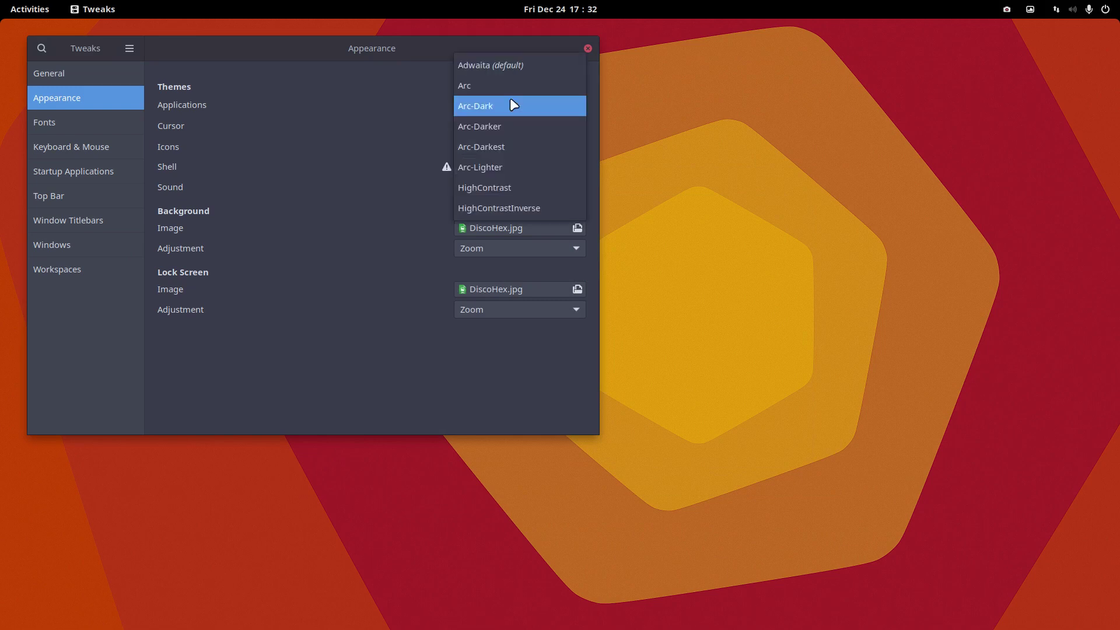
click(586, 52)
click(587, 49)
Relaunch Tweaks and set the applications theme to Arc-Dawn-Dark on the Appearance page
click(25, 14)
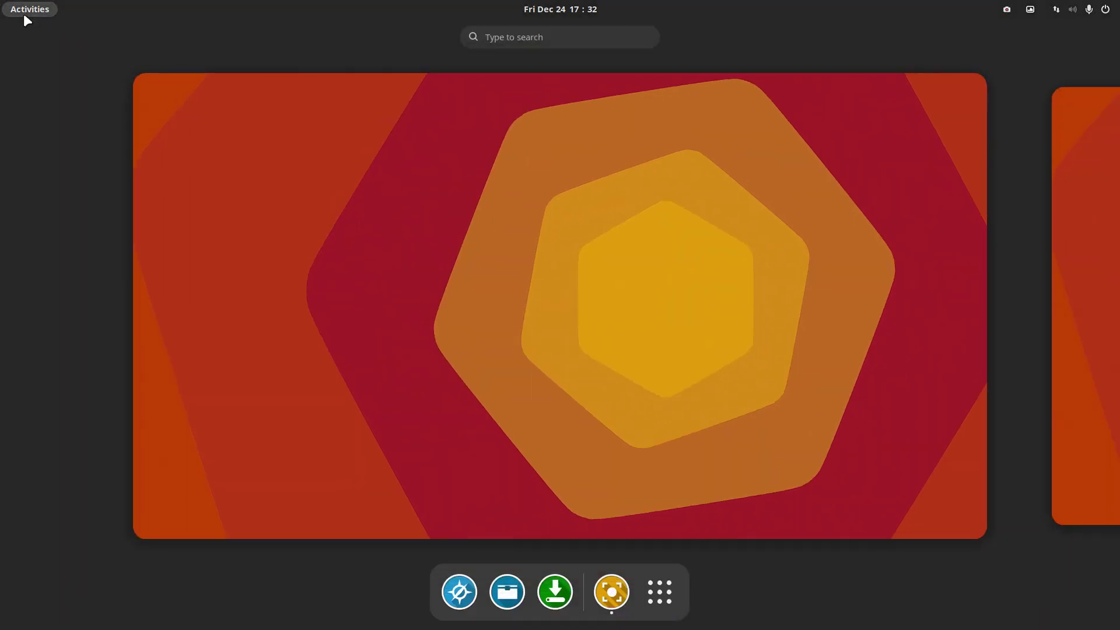
text(twe)
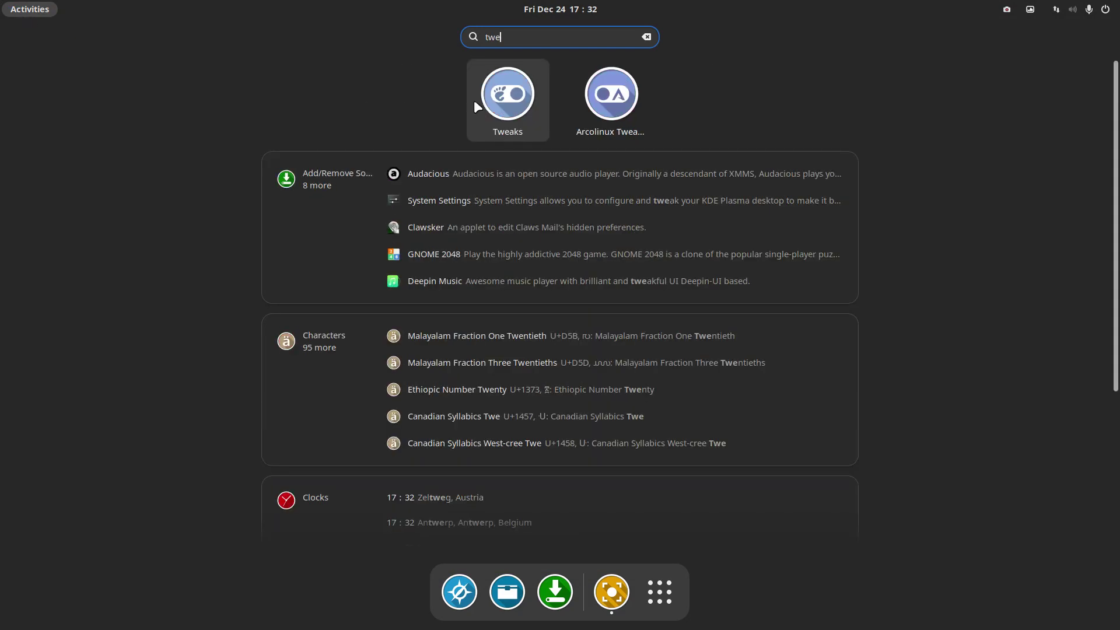
click(489, 105)
click(318, 183)
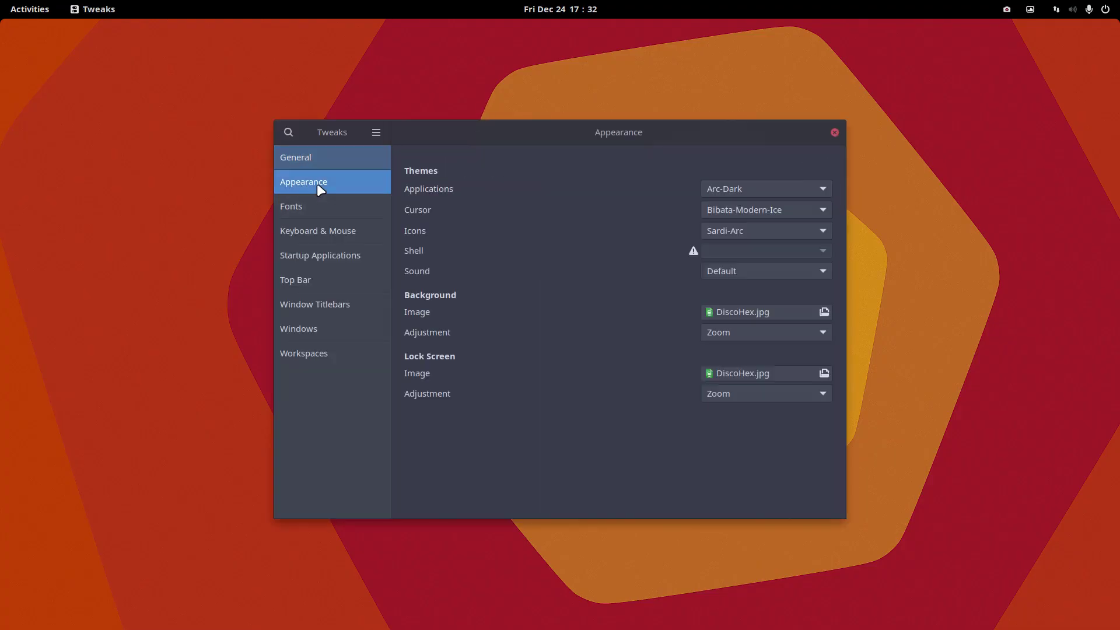
click(769, 191)
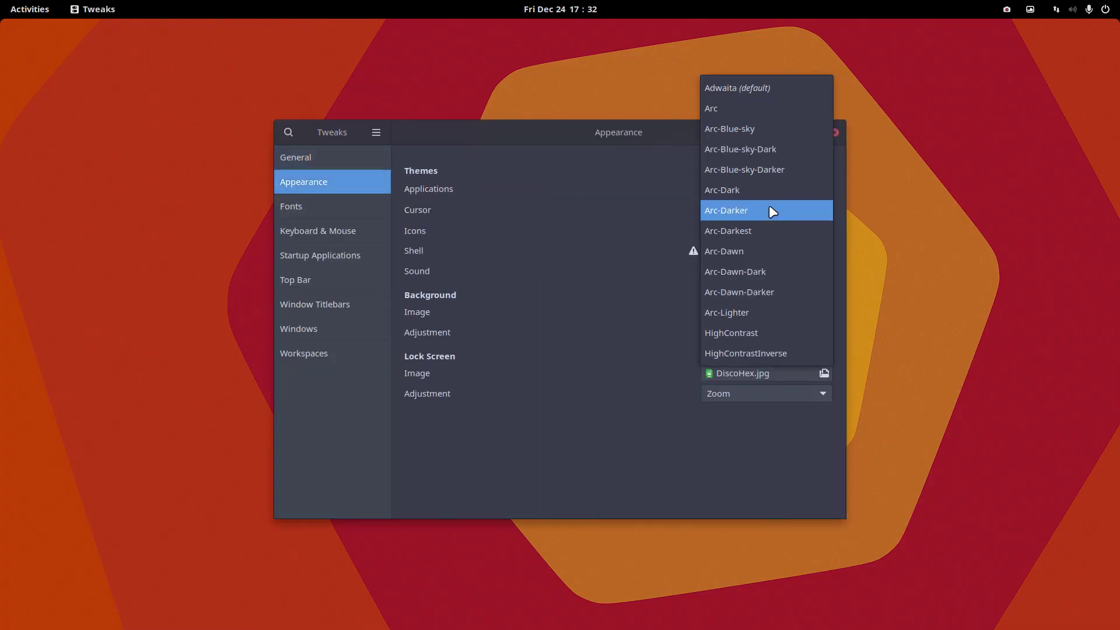
click(777, 271)
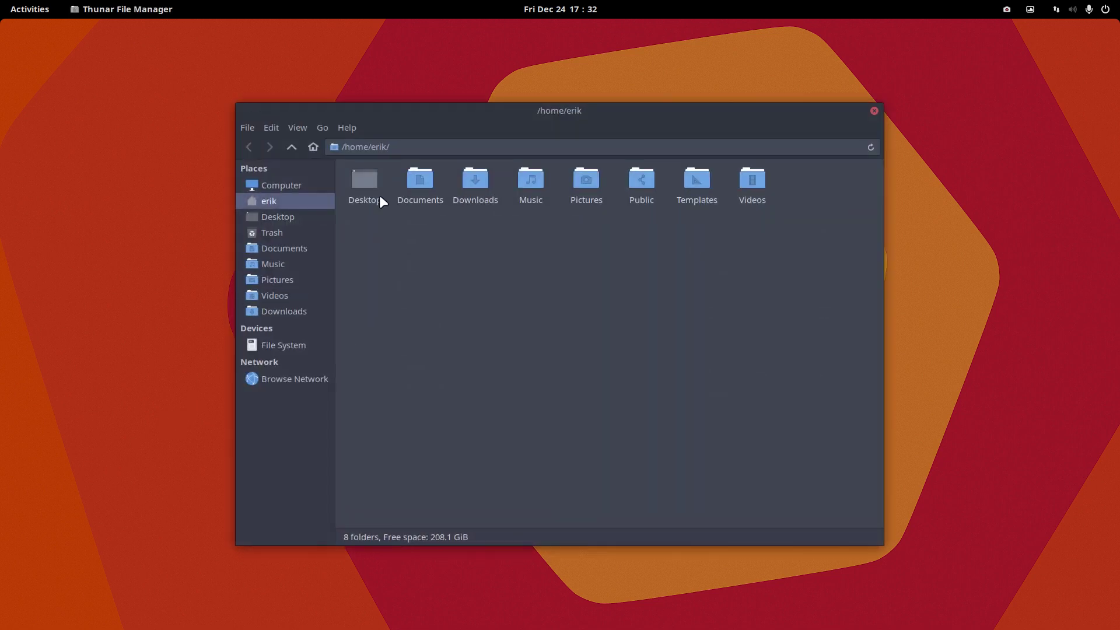
Arrange the file manager and Tweaks windows, try Arc-Blue-sky-Dark, revert to Arc-Dawn-Dark, and view the icon themes
drag(453, 114, 251, 55)
drag(756, 140, 875, 201)
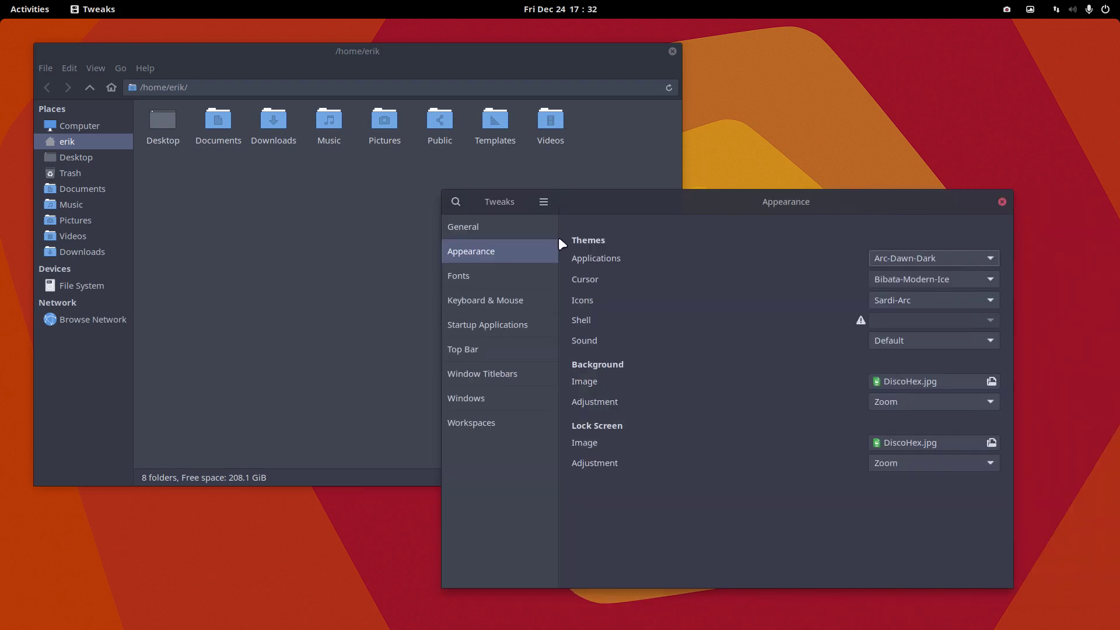
click(944, 257)
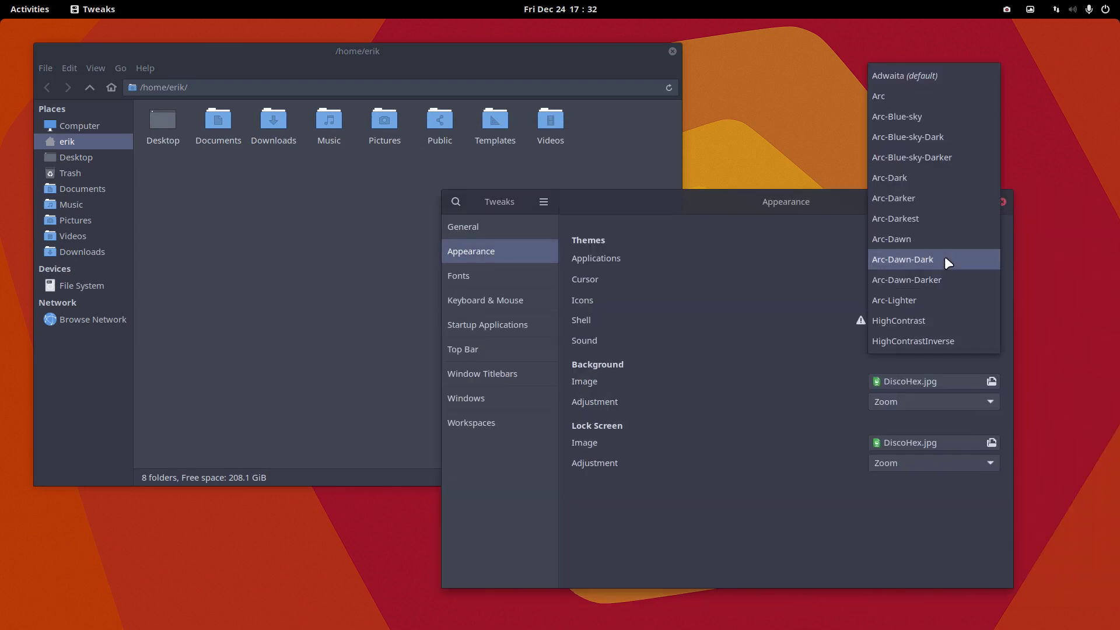
click(898, 128)
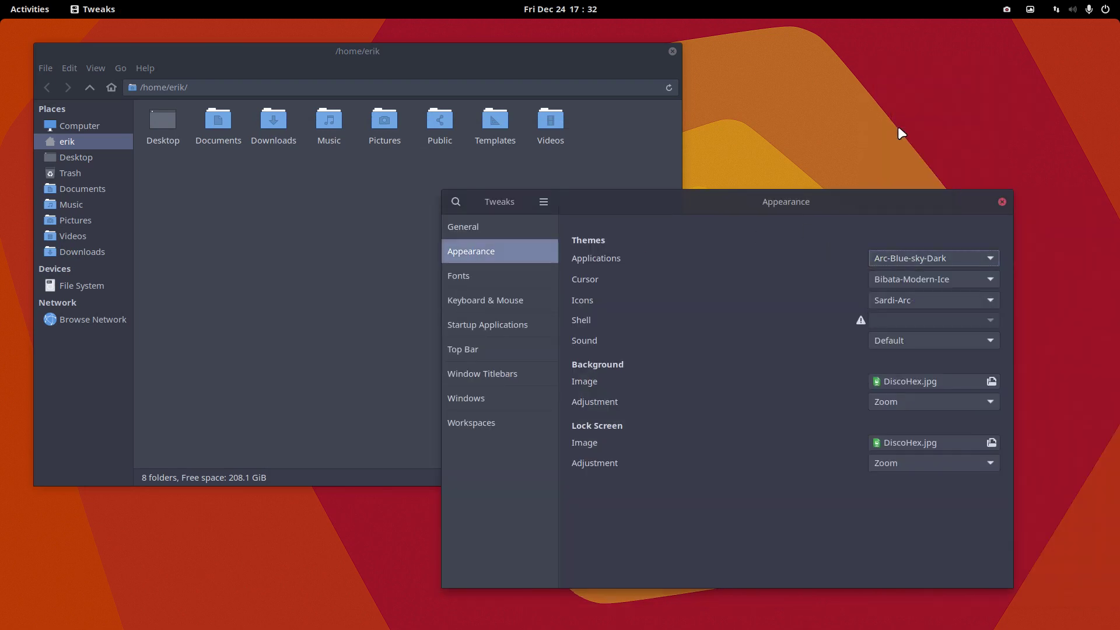
click(936, 257)
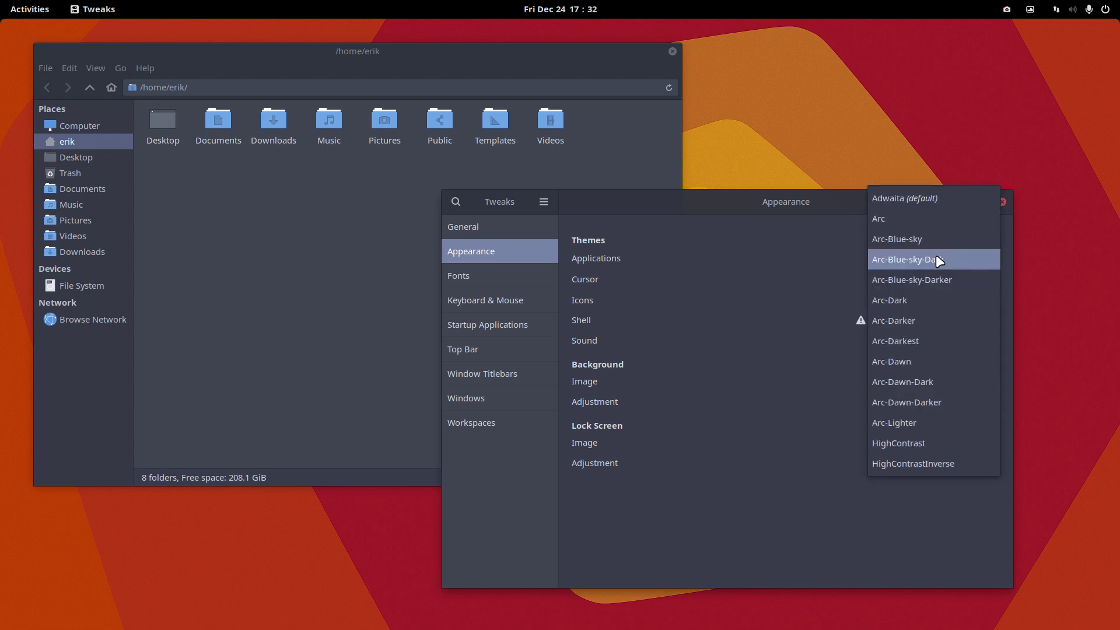
click(940, 384)
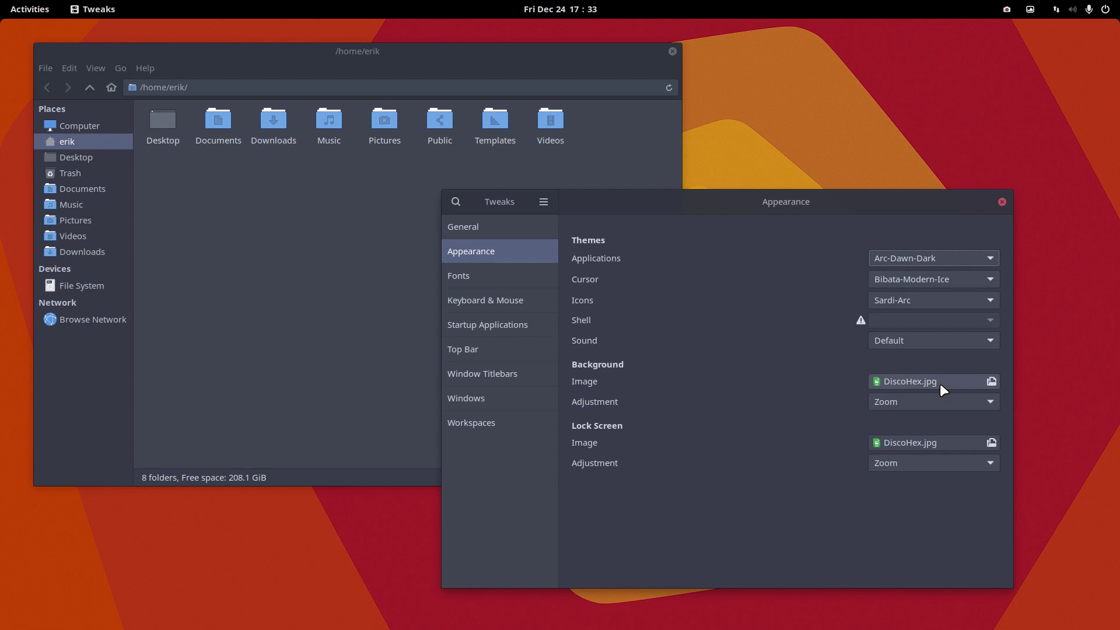
click(927, 301)
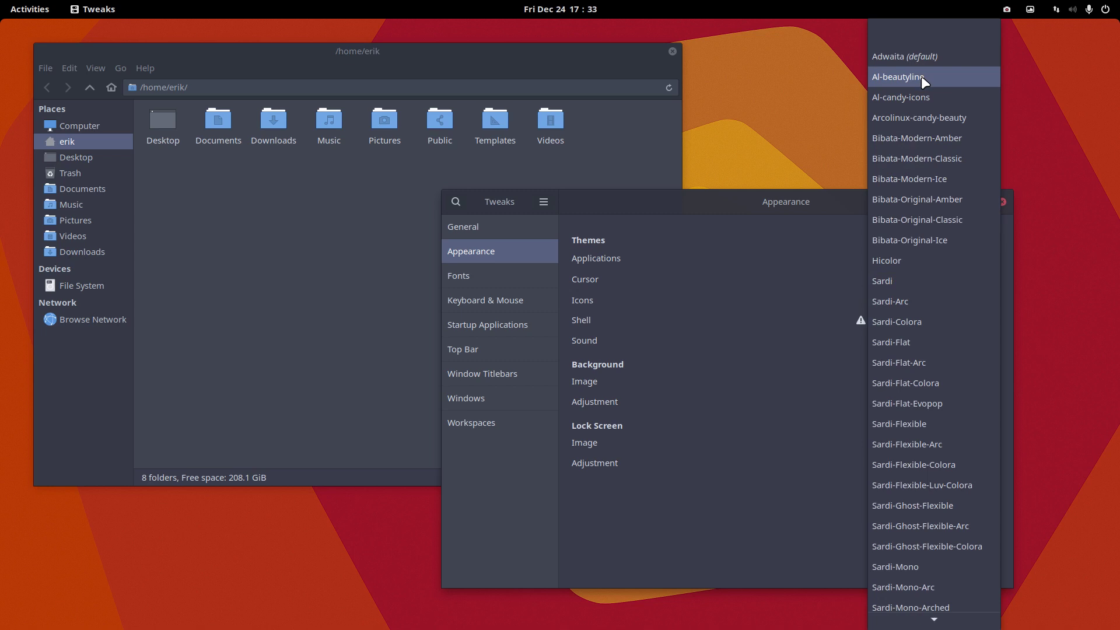
click(275, 231)
In Thunar, go from File System through usr, share and icons into arcolinux-candy-beauty
click(87, 287)
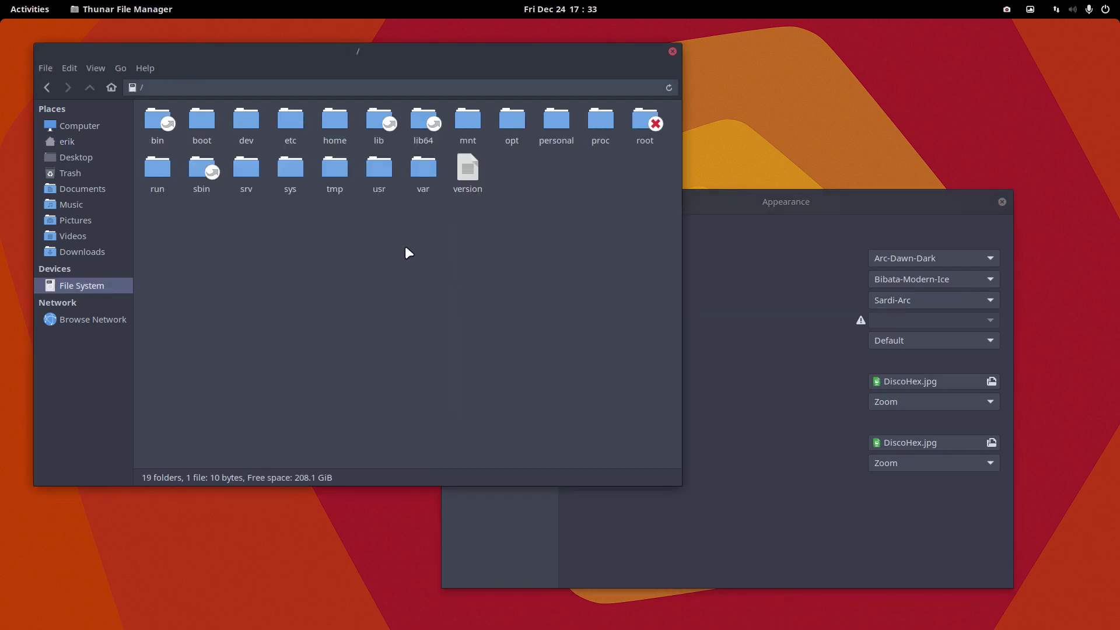
double_click(378, 176)
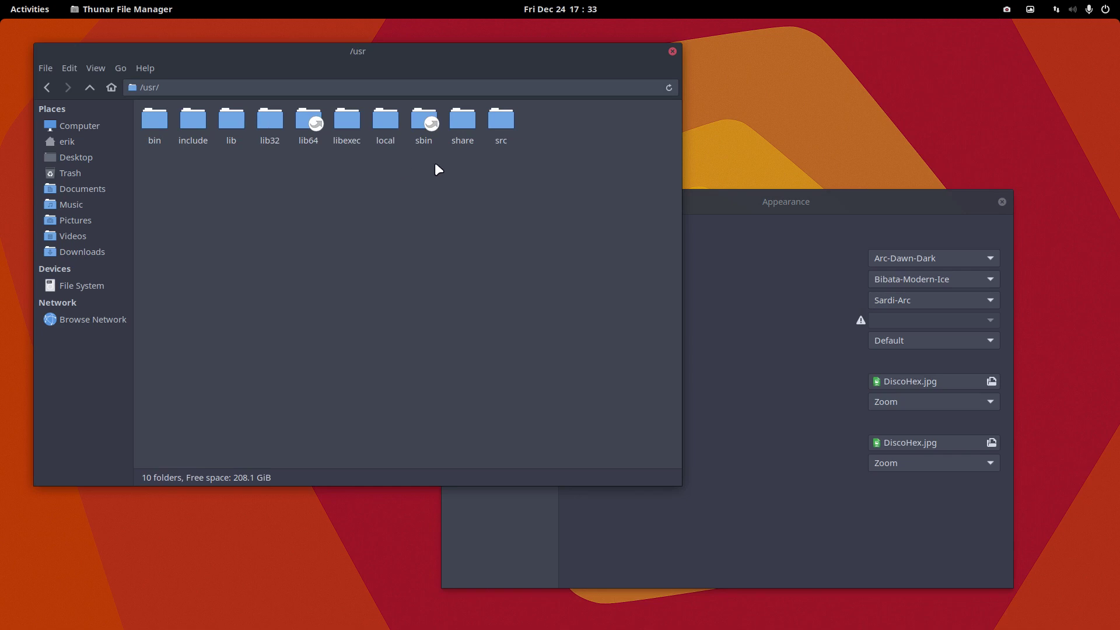
double_click(461, 121)
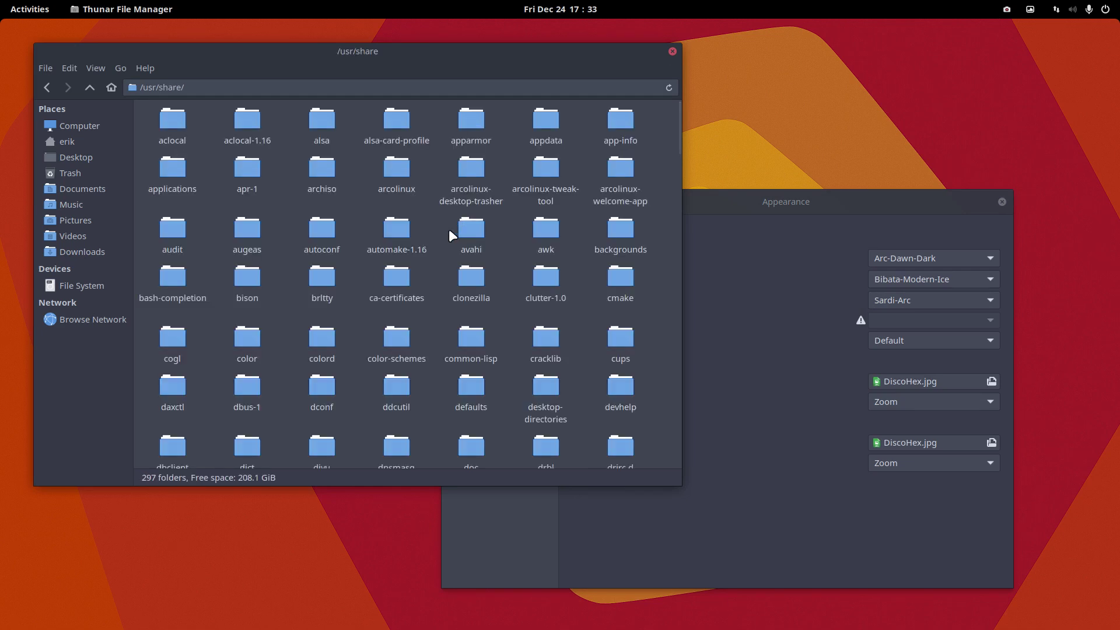
text(icons)
key(Return)
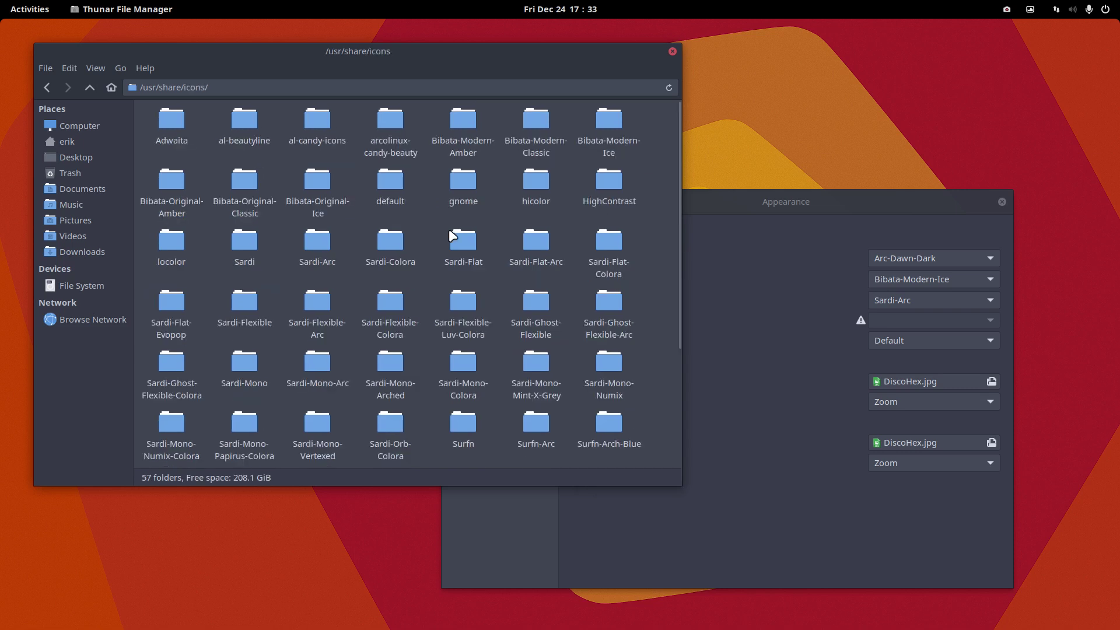
click(394, 124)
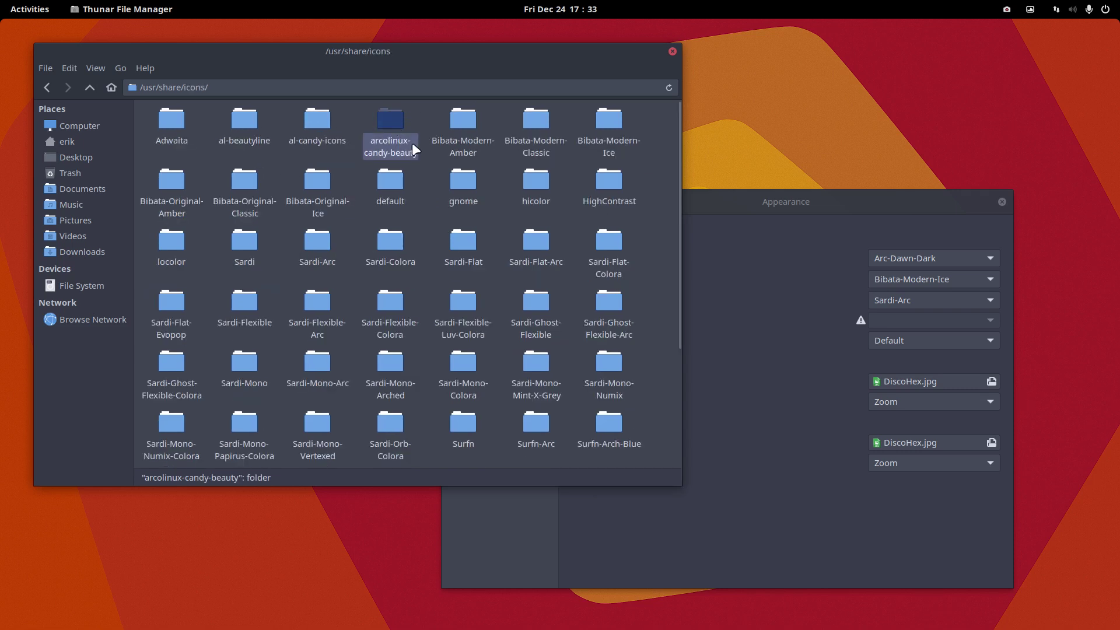
double_click(387, 125)
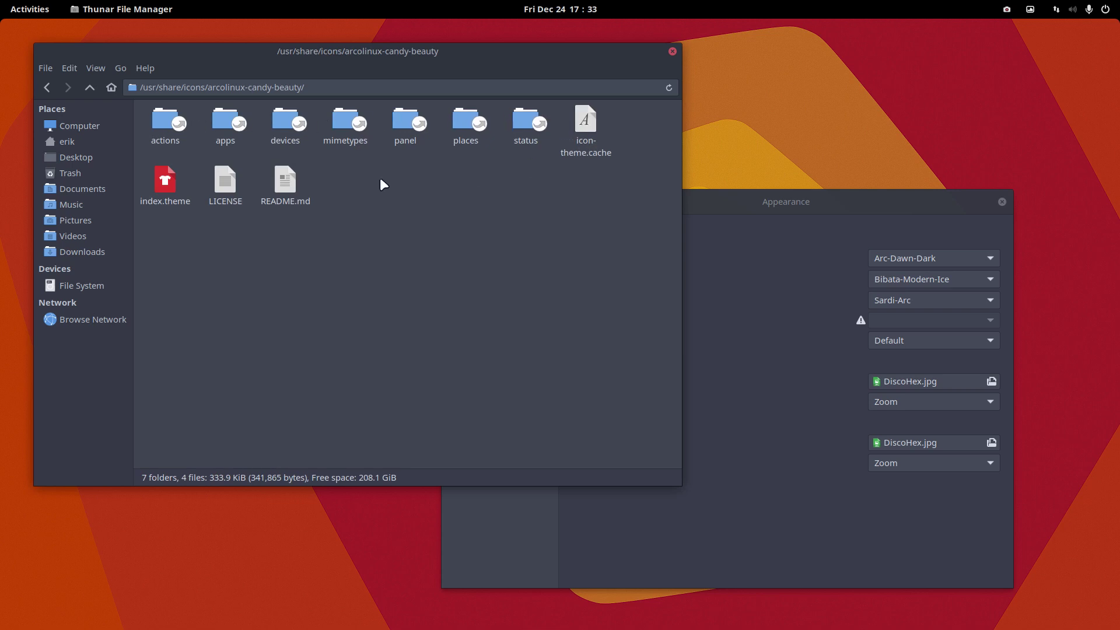
double_click(165, 186)
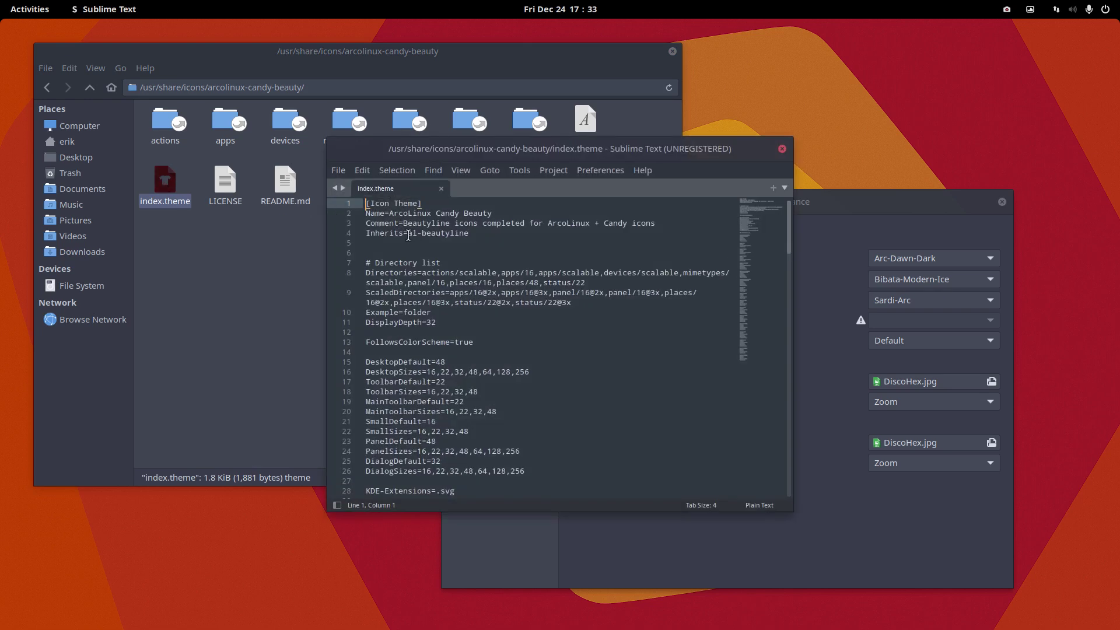
drag(408, 234, 471, 234)
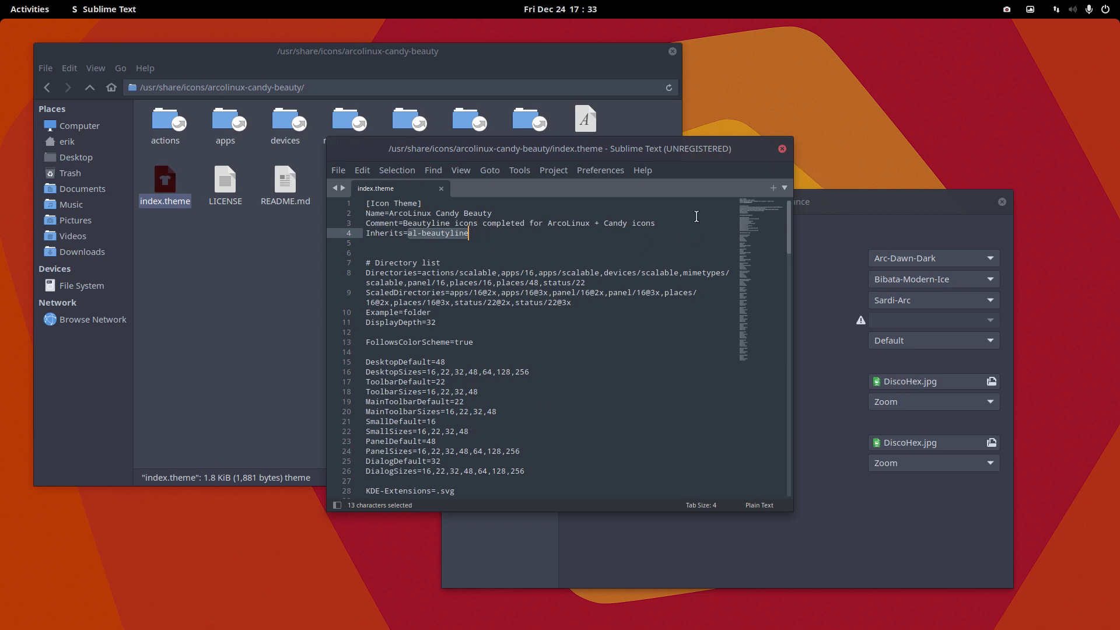
Close the text editor and return Thunar to /usr/share/icons with the al-beautyline folder selected
click(782, 148)
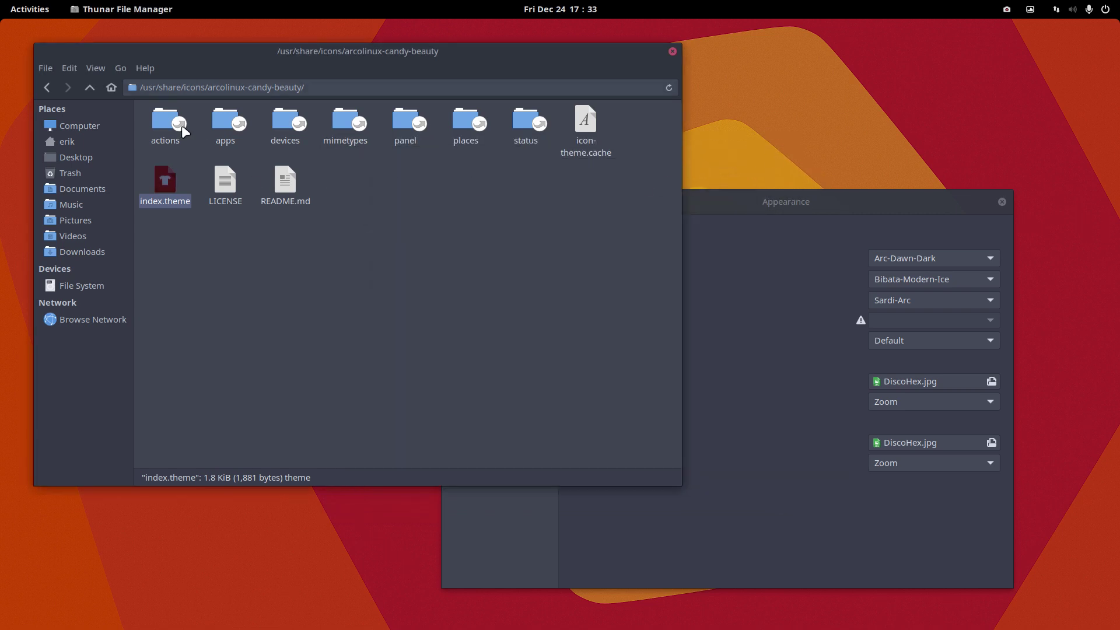
click(90, 88)
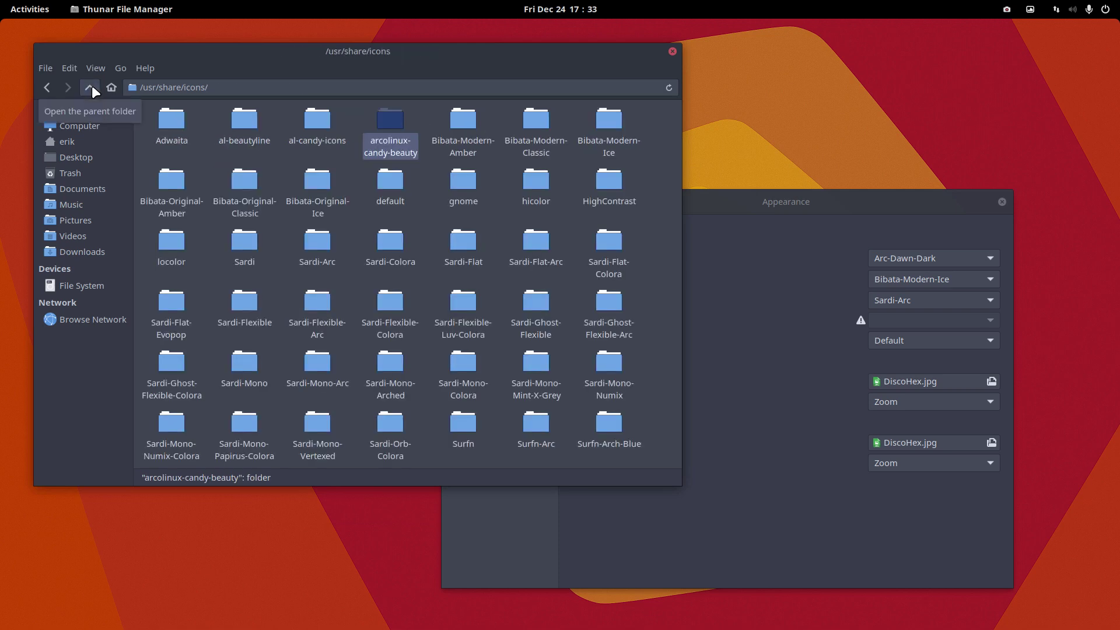
click(247, 119)
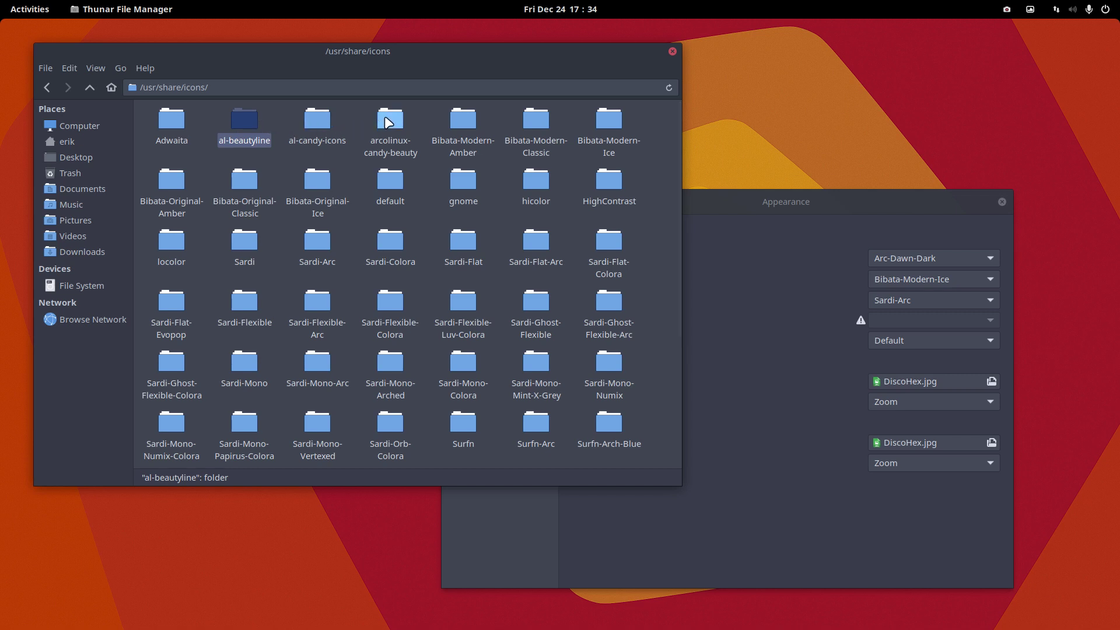
drag(380, 59, 347, 42)
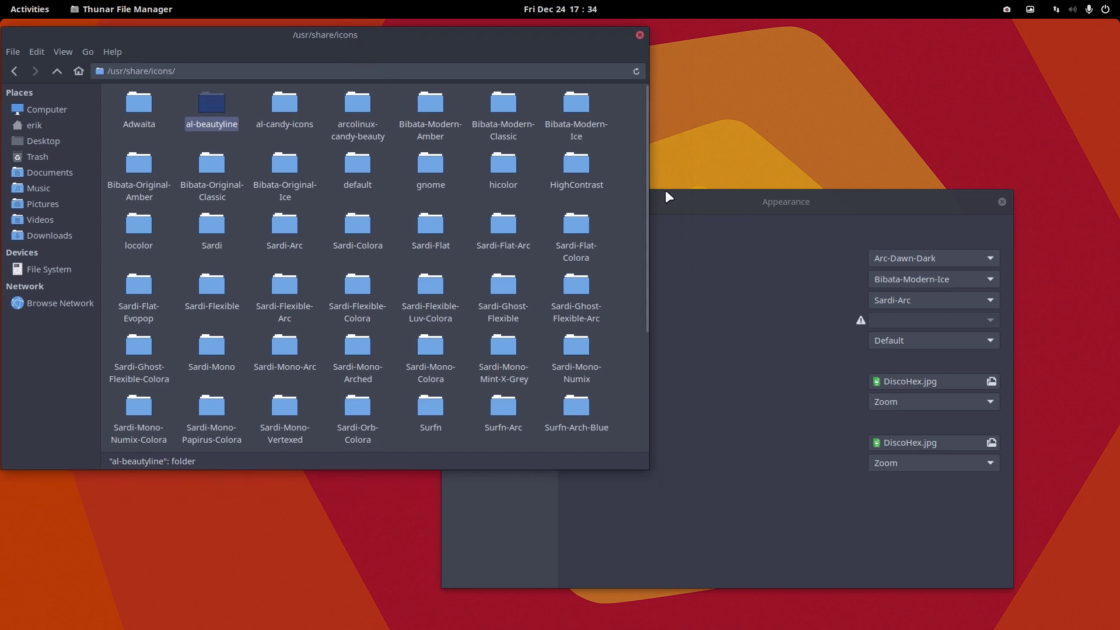
click(828, 255)
Try Arcolinux-candy-beauty, then Al-beautyline, as the Tweaks icon theme
click(920, 300)
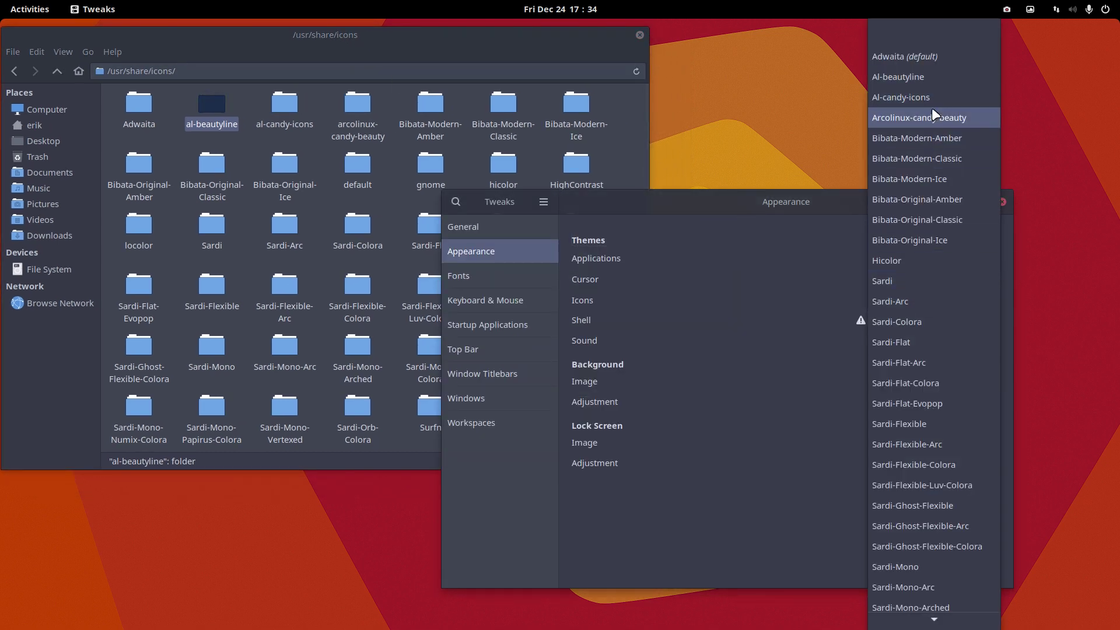
scroll(932, 107, up, 1)
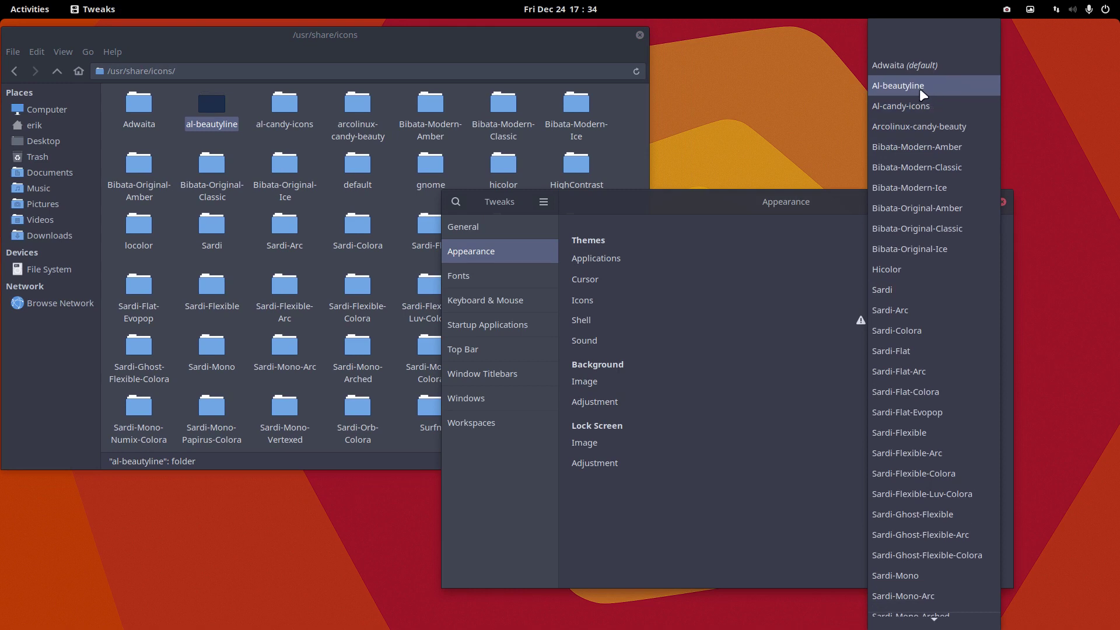
click(947, 127)
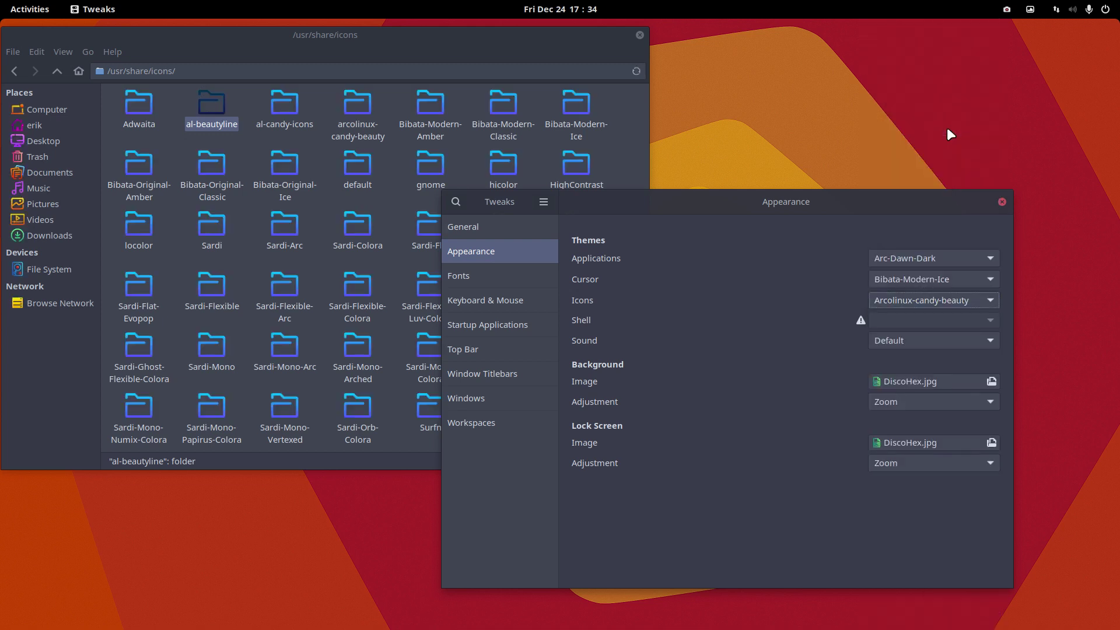
drag(707, 198, 801, 183)
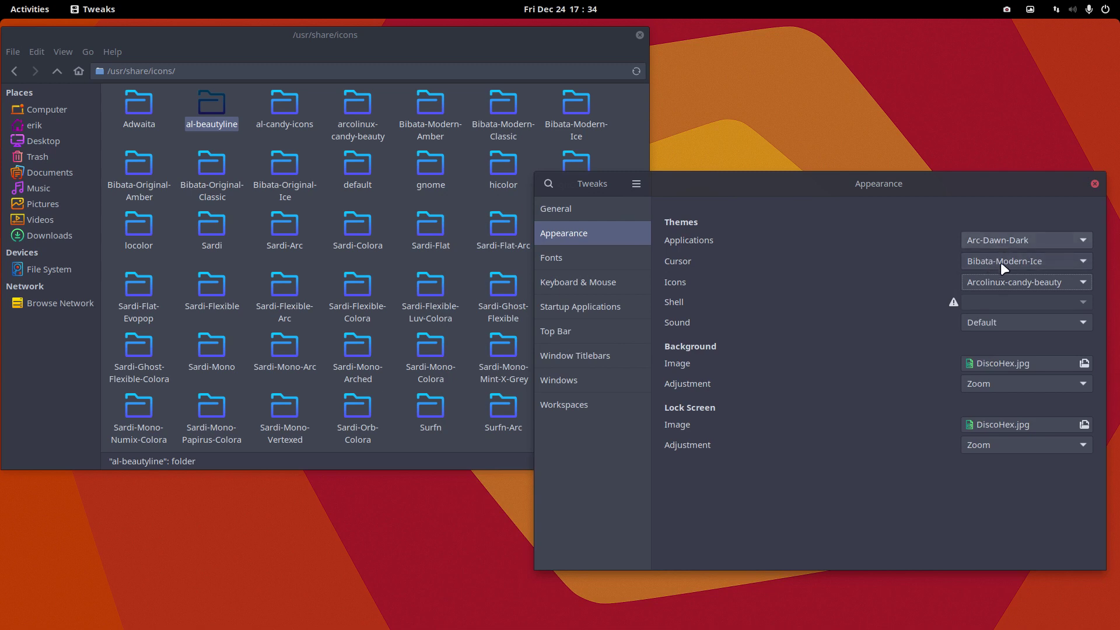
click(1004, 282)
click(1012, 247)
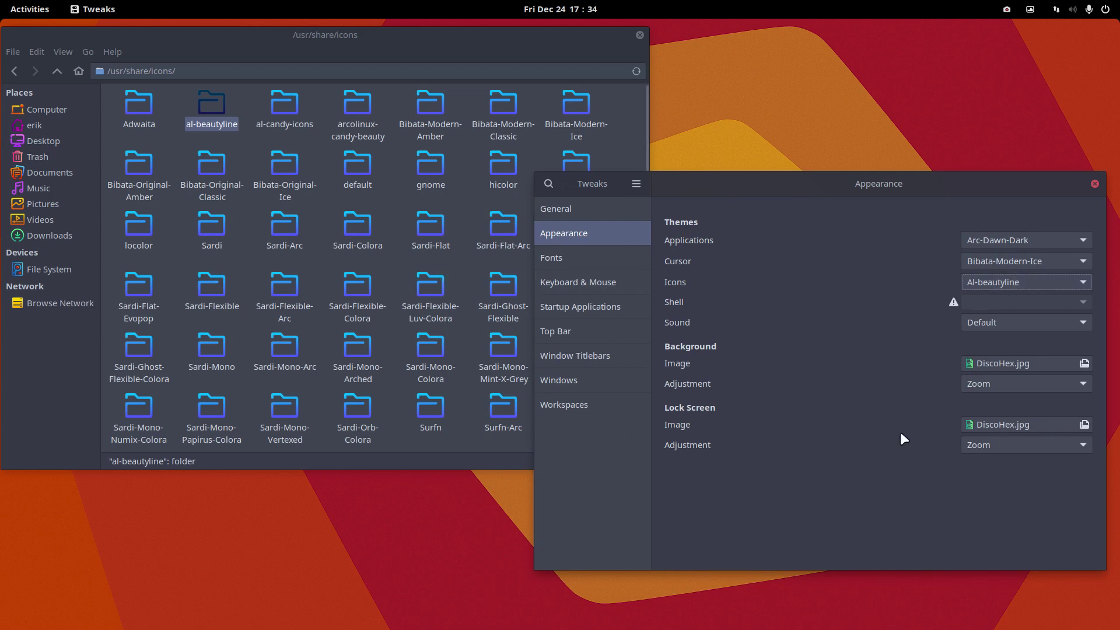
Try Al-candy-icons, keep Bibata-Modern-Ice as the cursor theme, and revert icons to Al-beautyline
click(1007, 281)
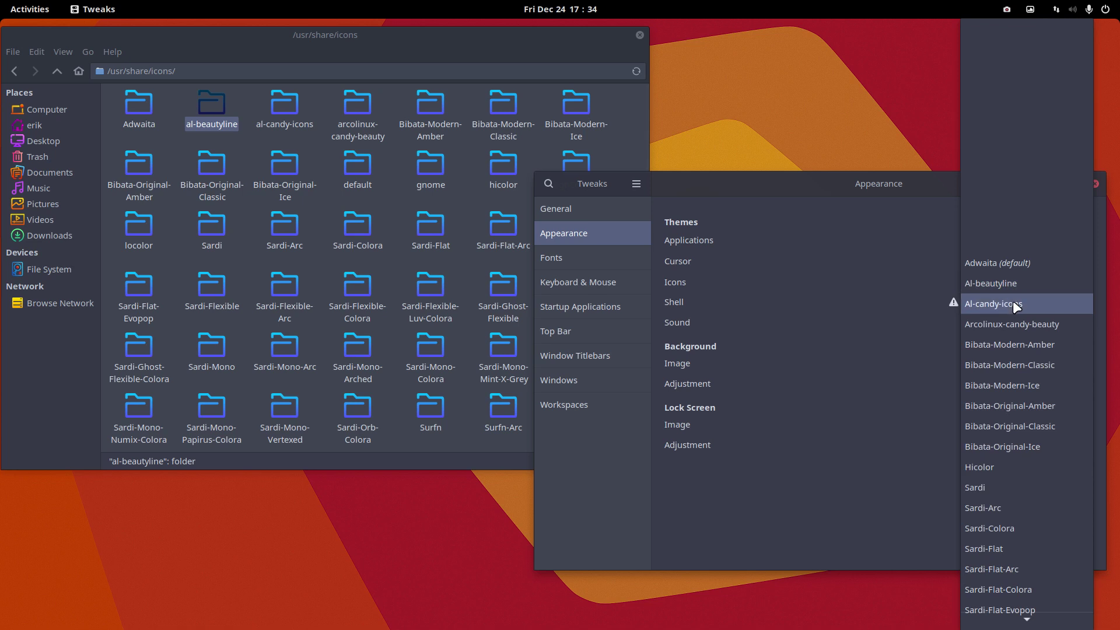
click(1016, 305)
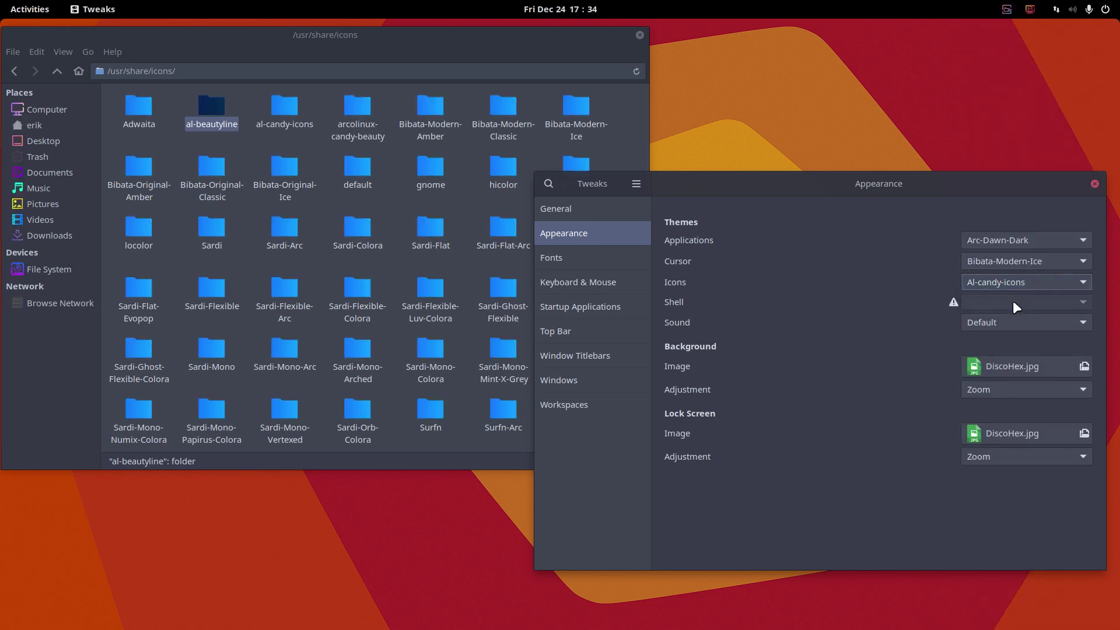
click(1030, 261)
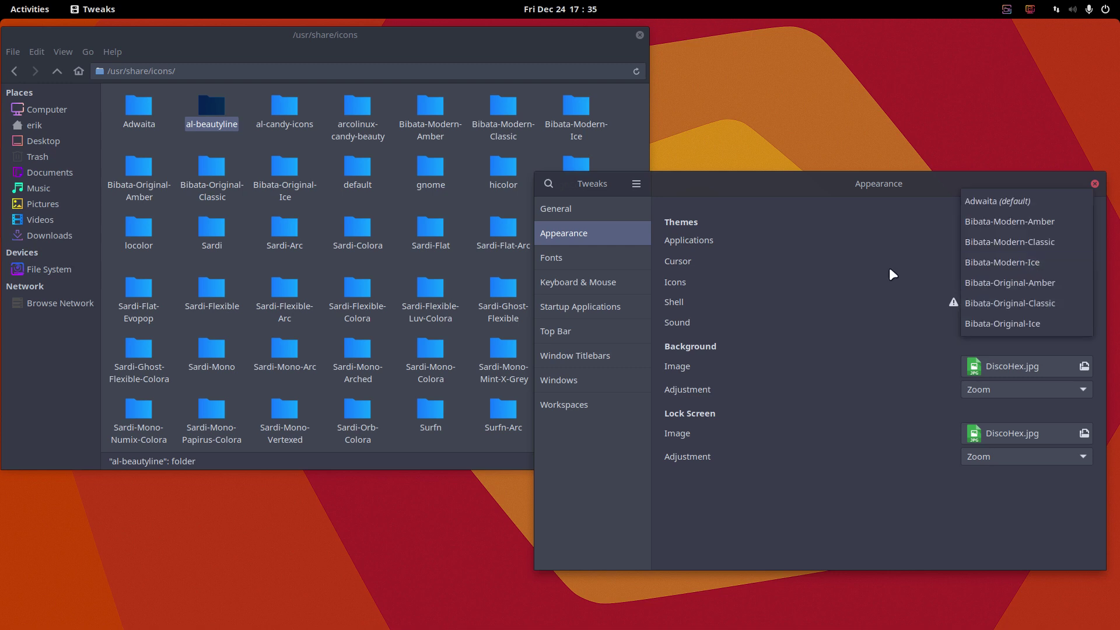
click(1031, 261)
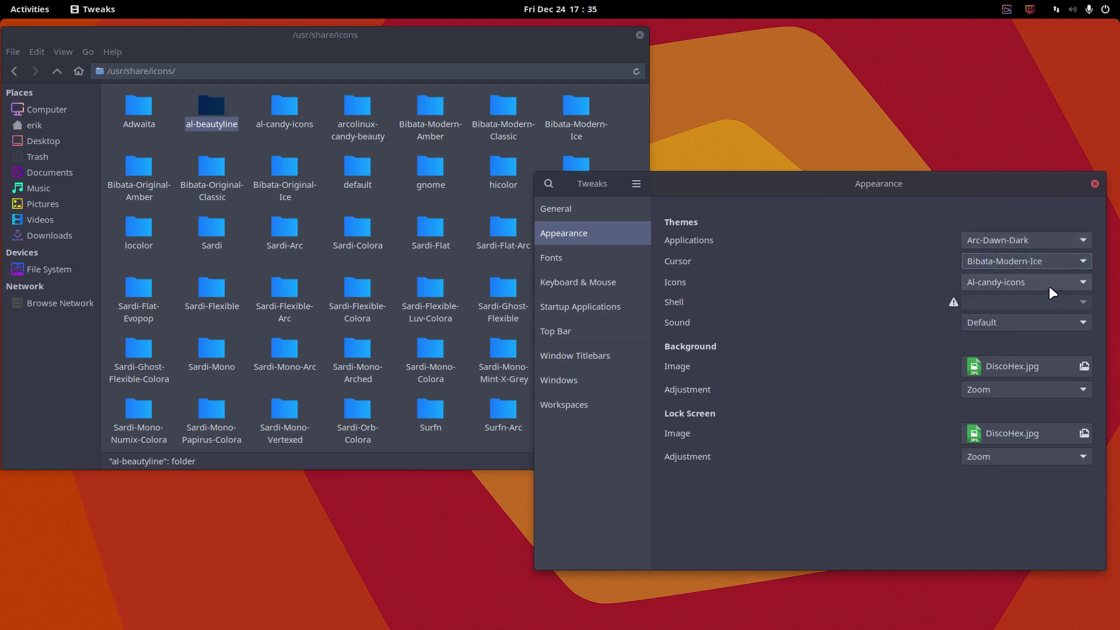
click(1049, 284)
click(1009, 262)
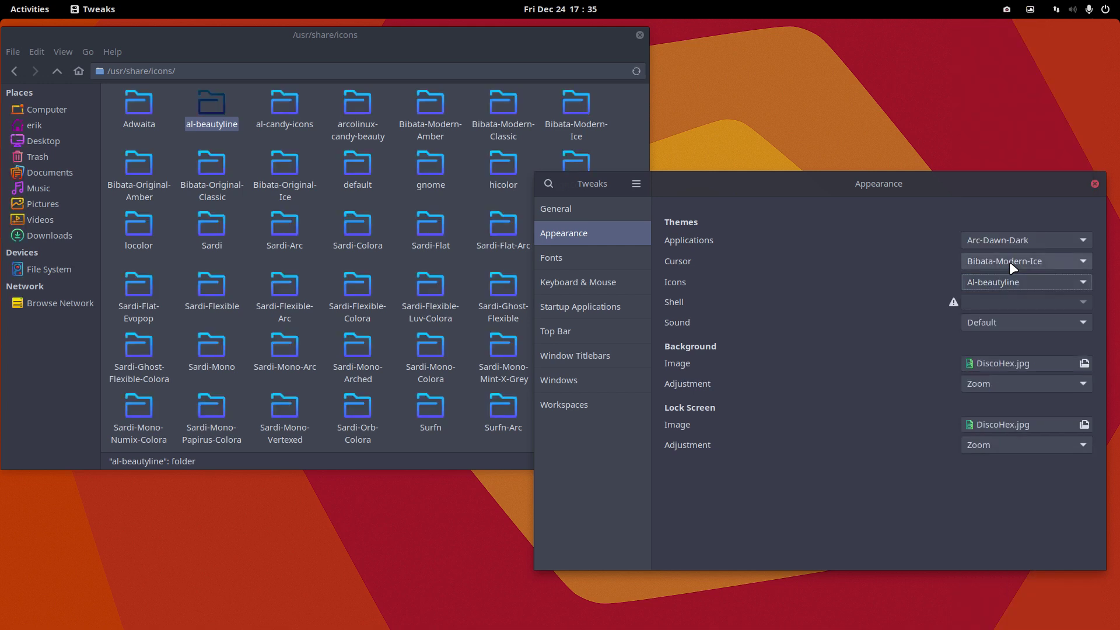
Settle on Arcolinux-candy-beauty icons and close the Thunar window showing the icons folder
click(1013, 283)
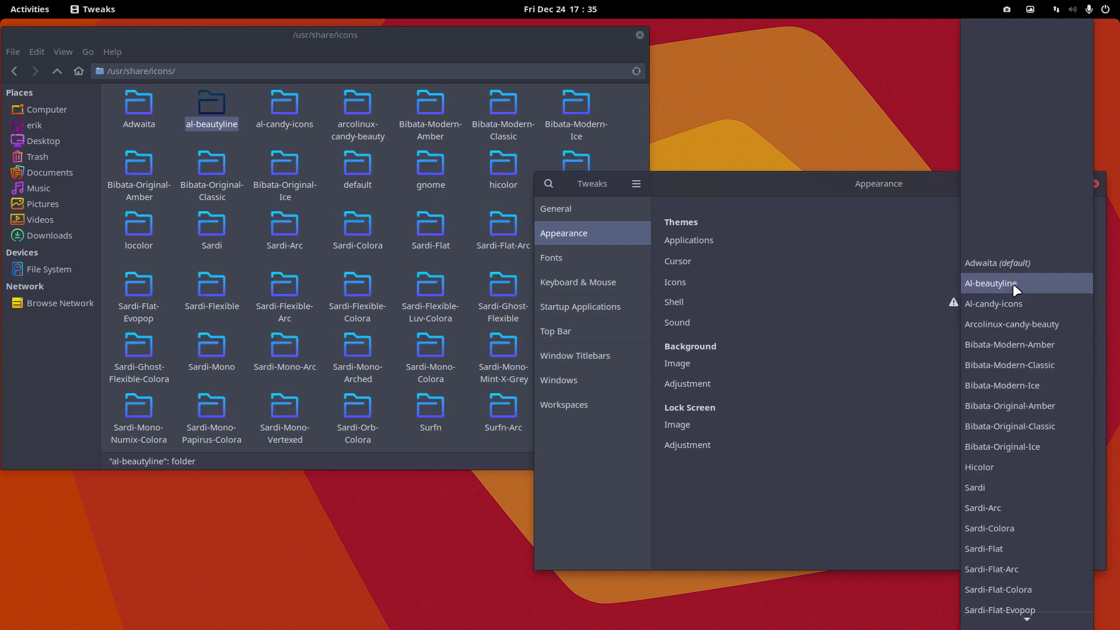
click(1027, 325)
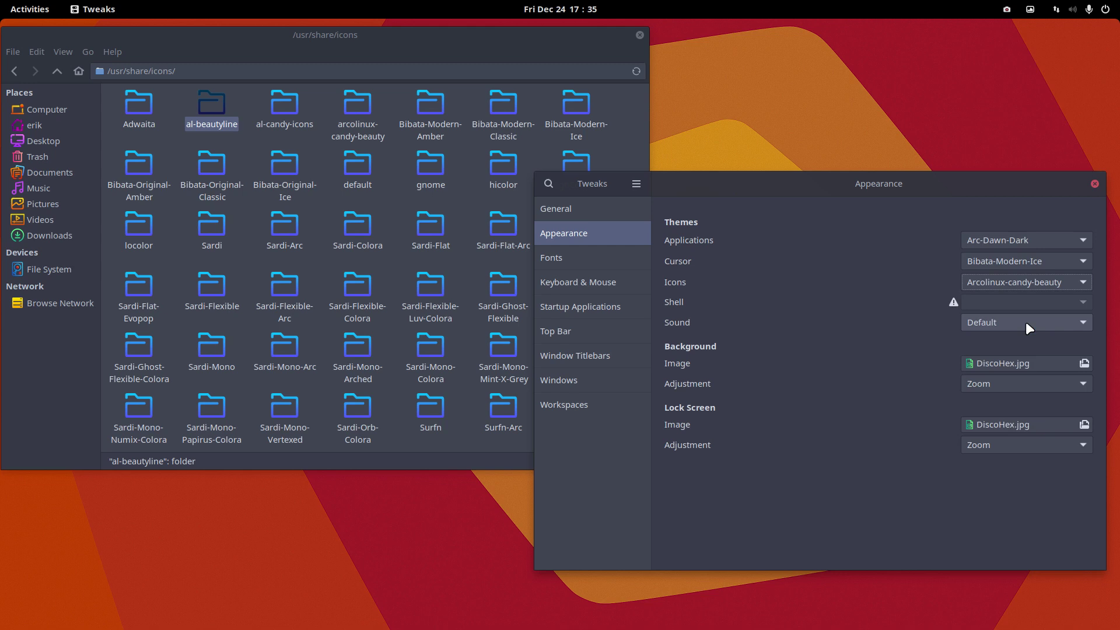
click(639, 35)
click(989, 283)
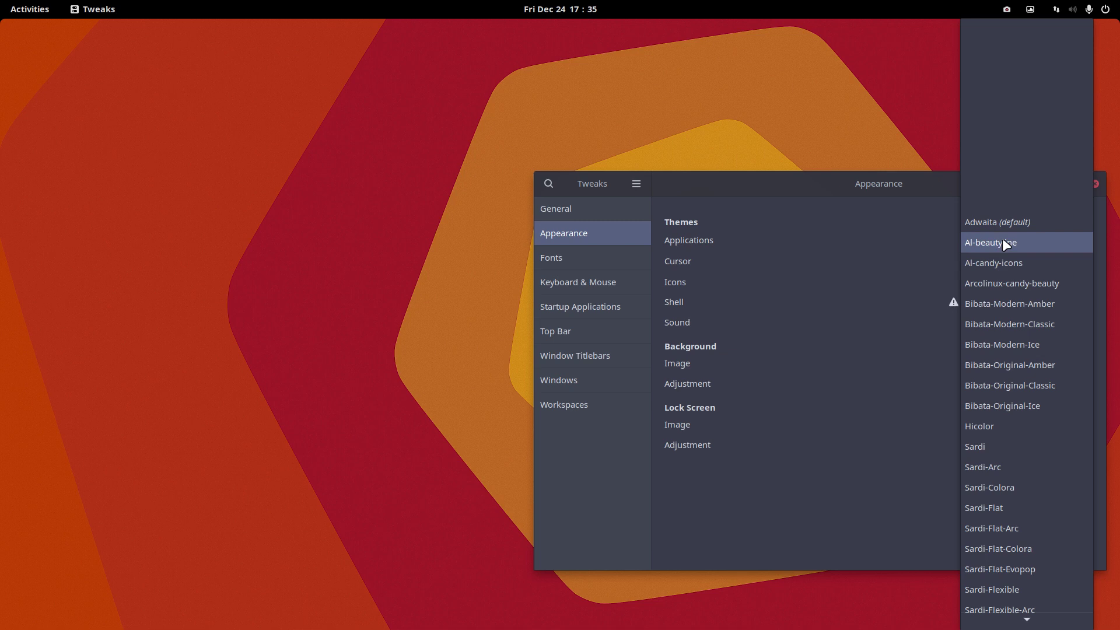
click(886, 189)
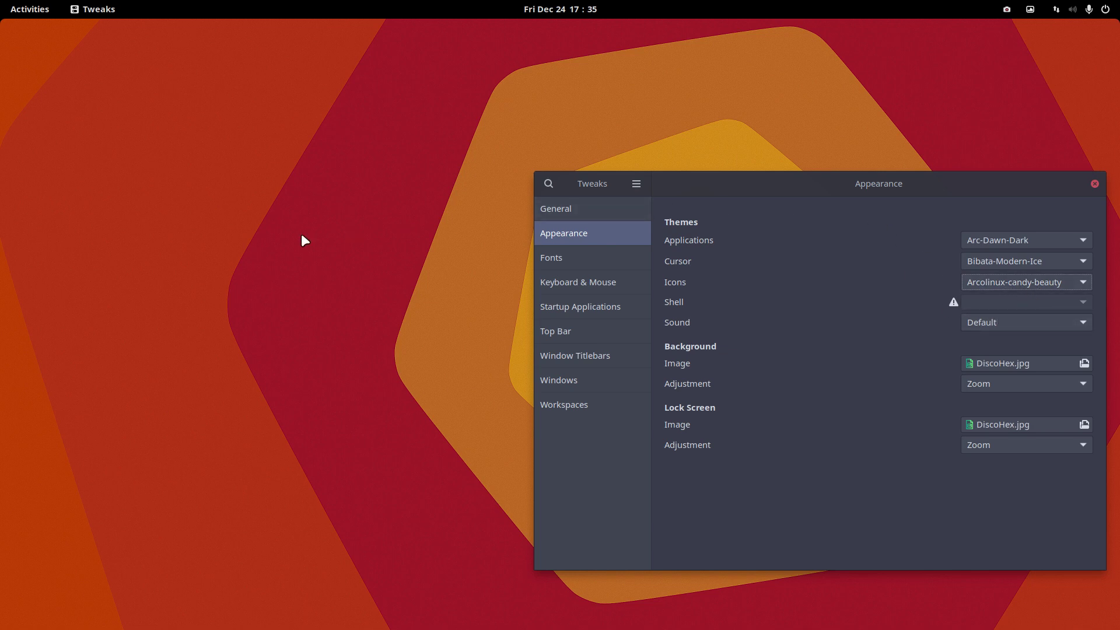
Open Thunar on the home folder with Super+E, browse the app grid, then return to Tweaks
key(super+e)
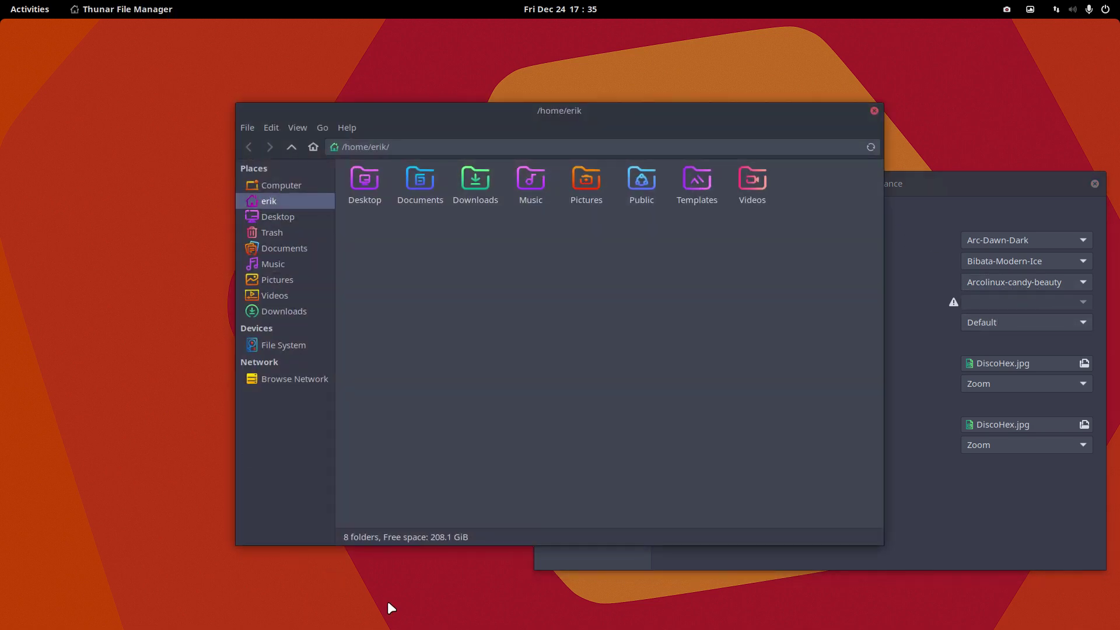
click(41, 8)
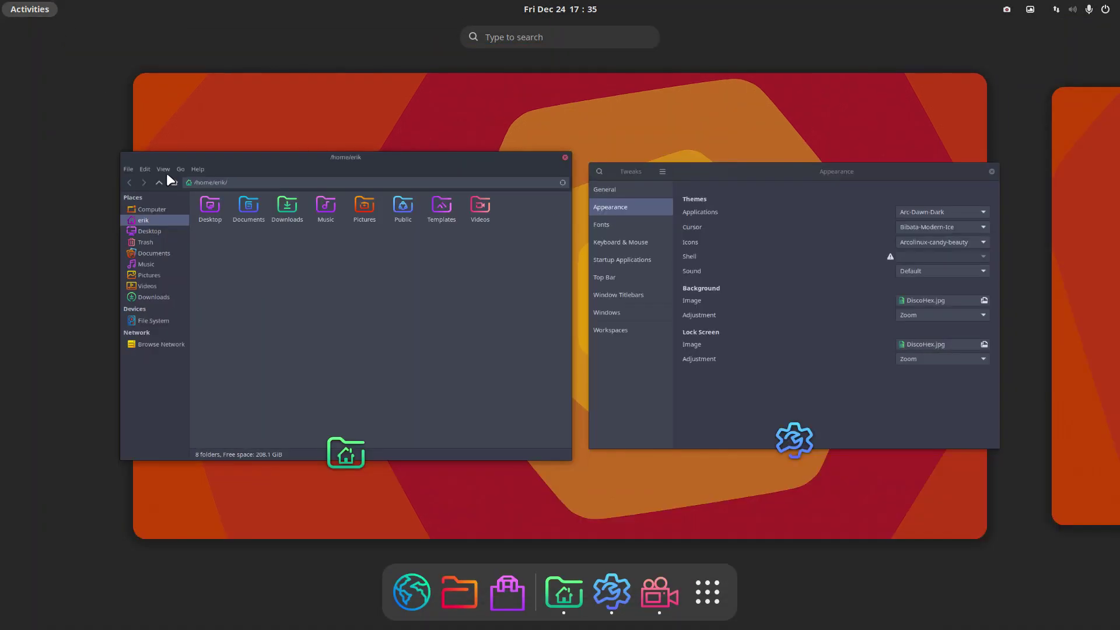
click(708, 600)
scroll(705, 443, down, 1)
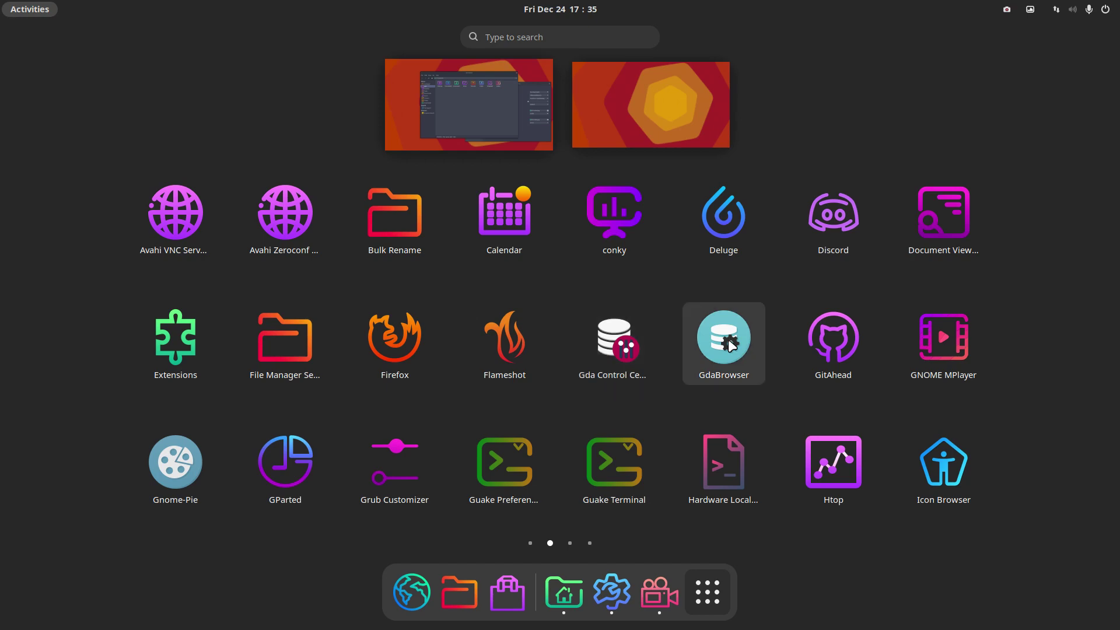
scroll(731, 345, down, 2)
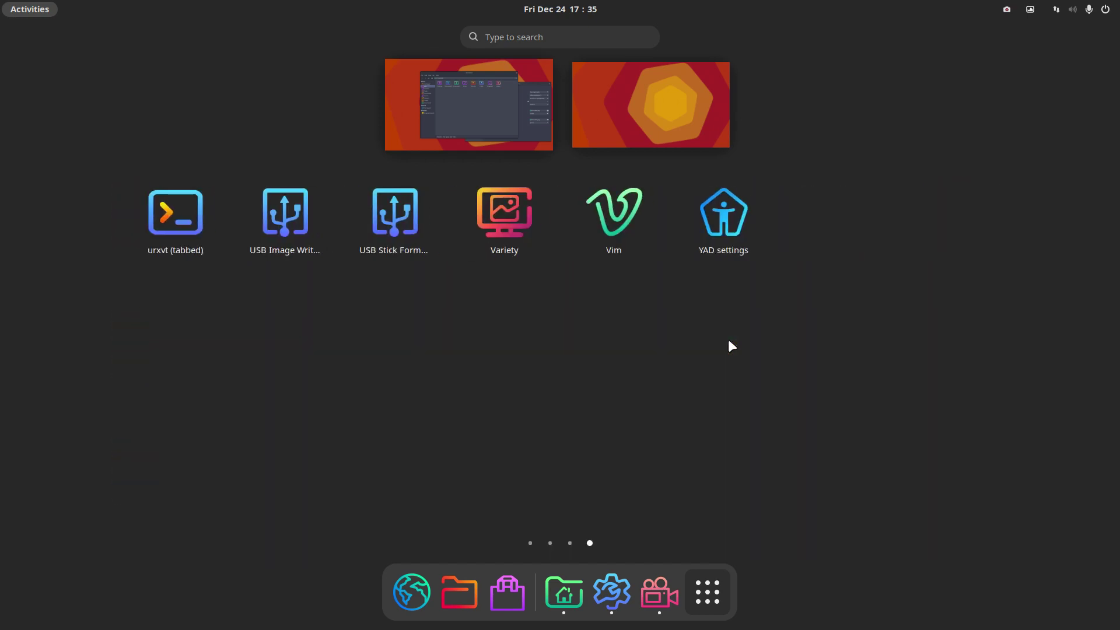
scroll(730, 346, up, 2)
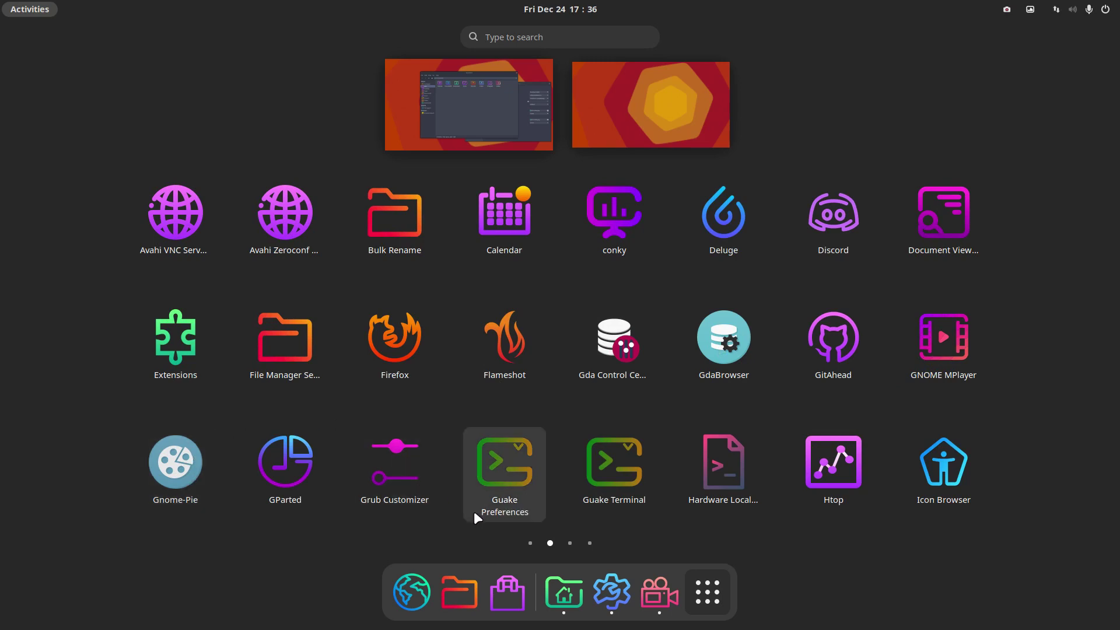
key(Escape)
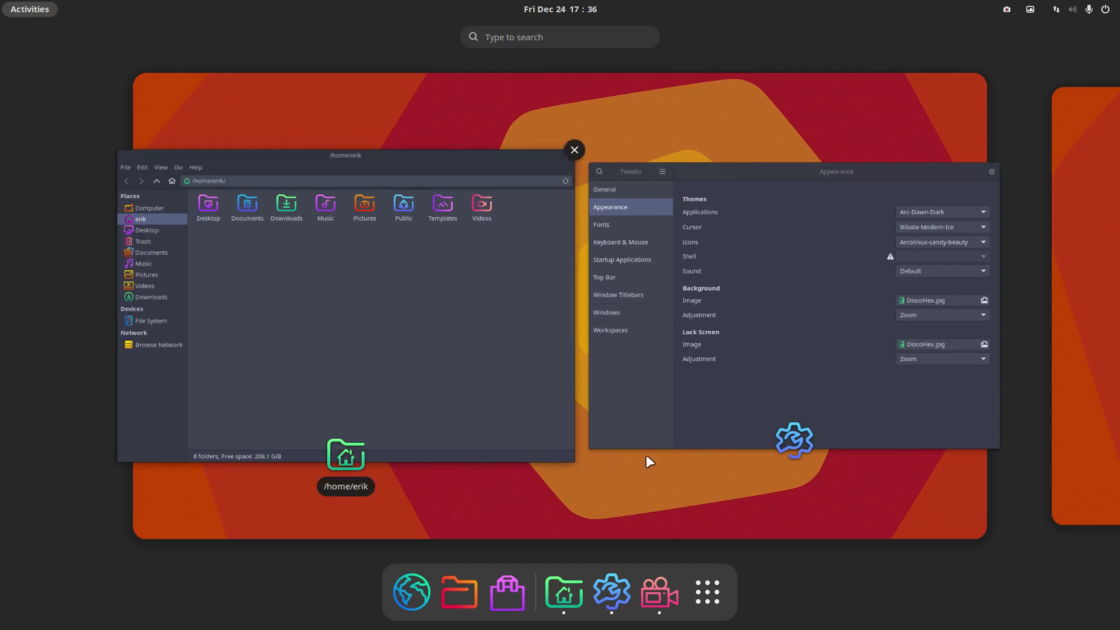
click(715, 414)
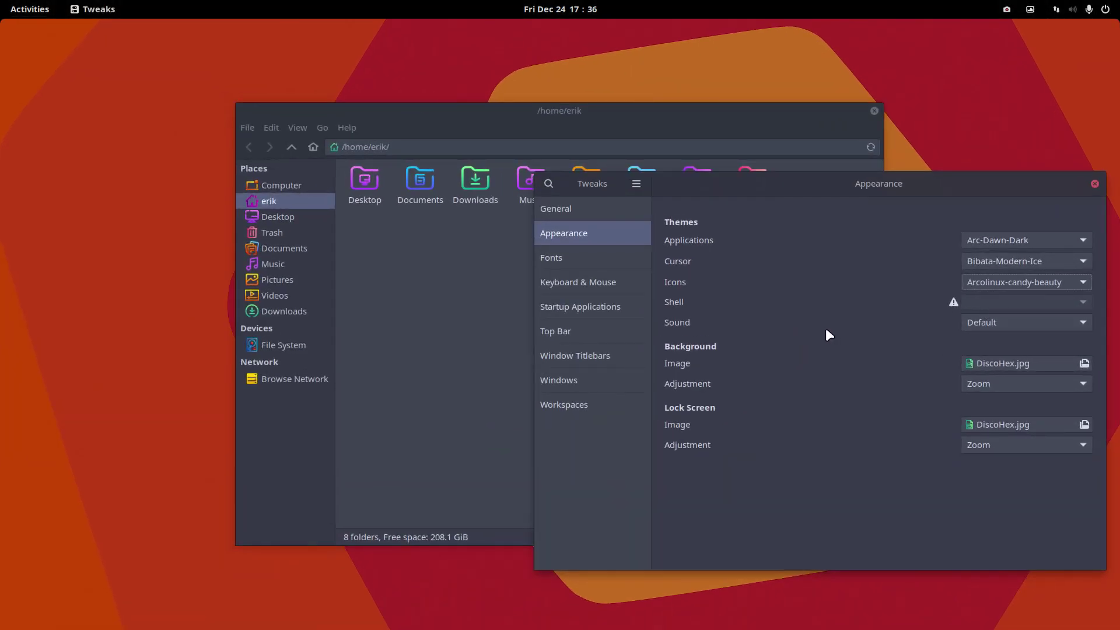
click(928, 343)
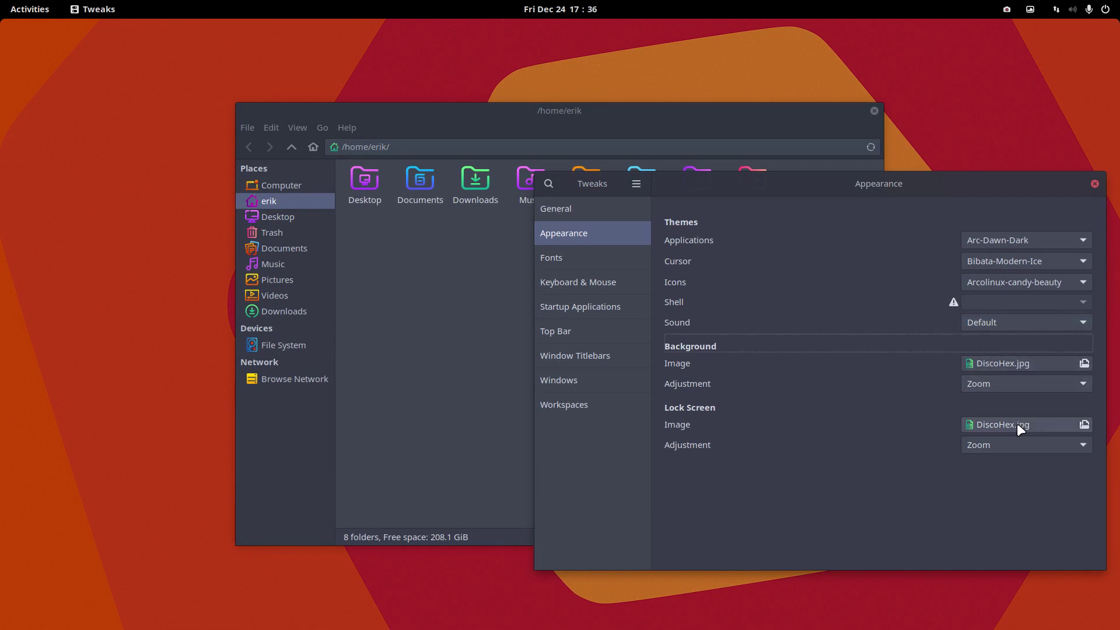
Set the Interface Text font to Droid Sans Mono Regular
click(607, 261)
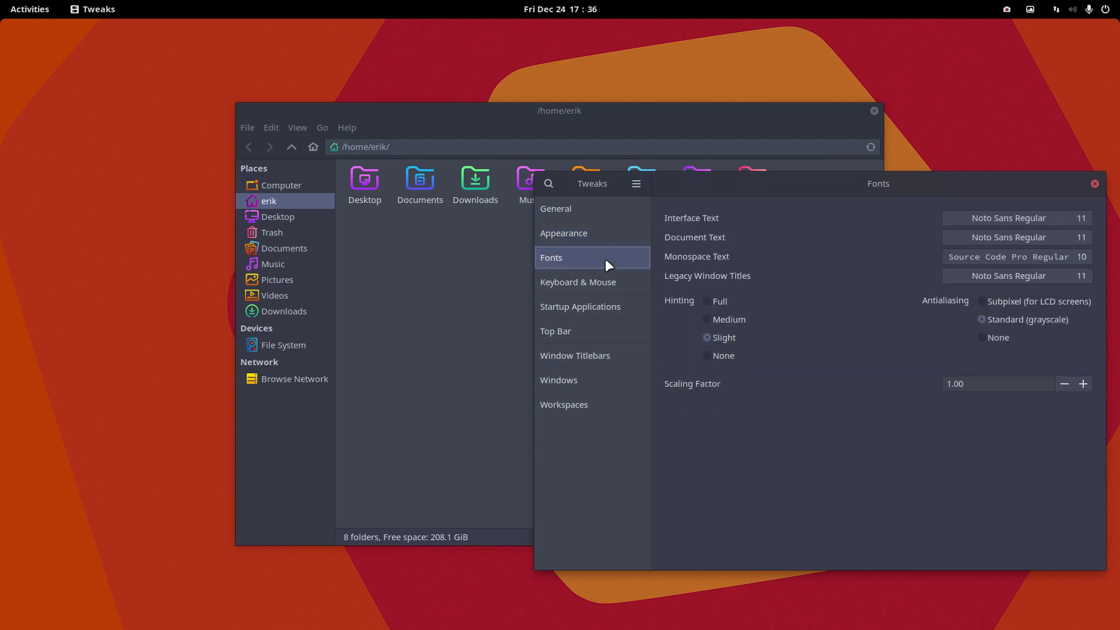
drag(937, 189, 915, 128)
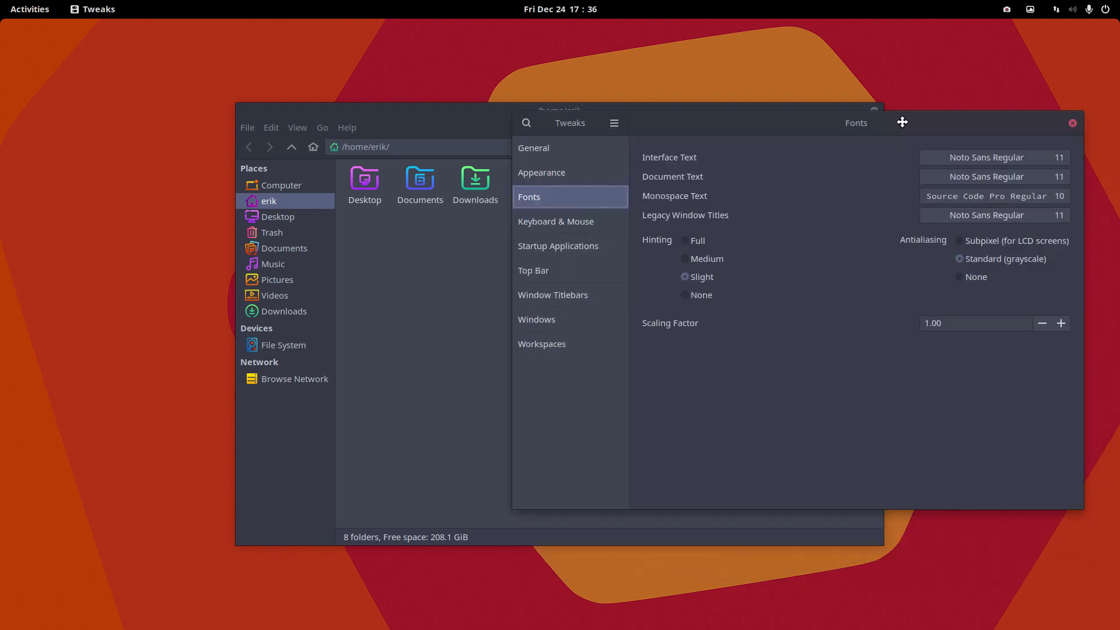
click(976, 155)
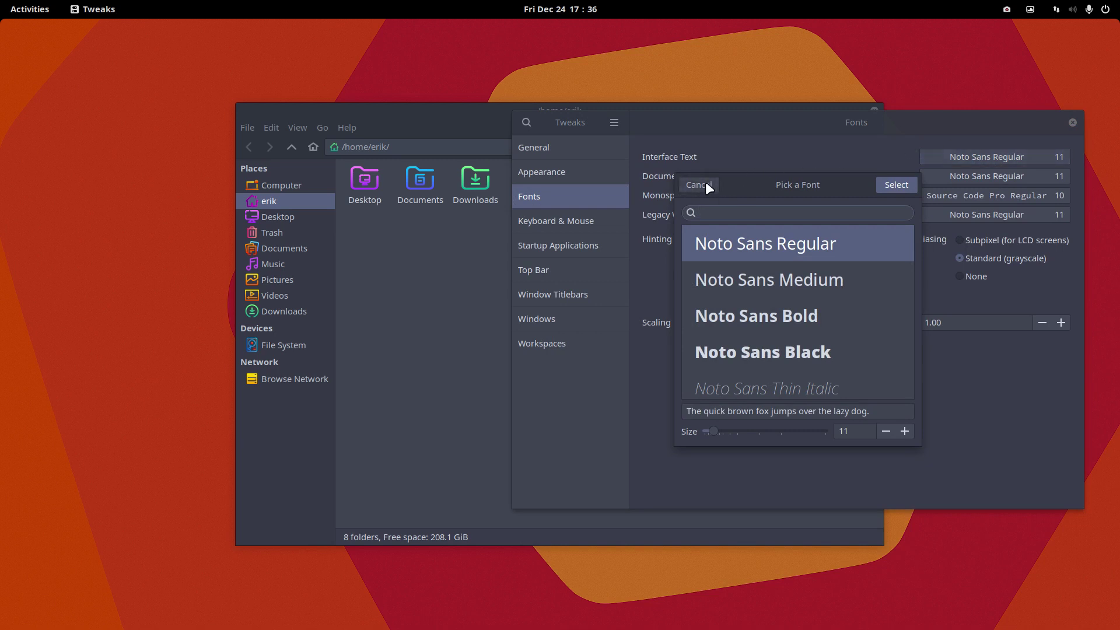
text(droi)
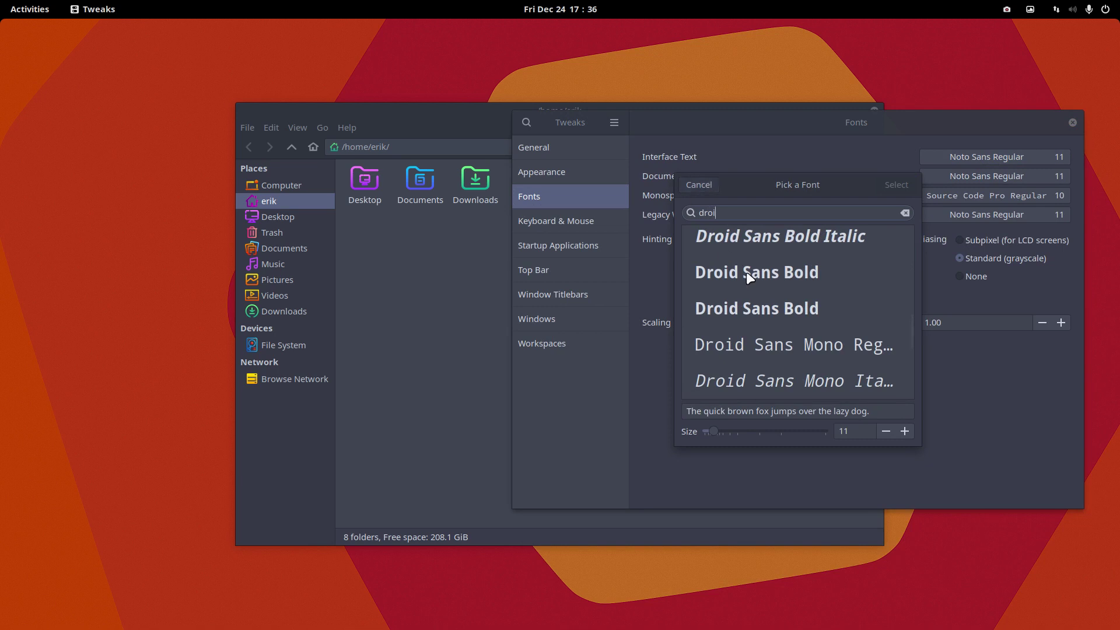
click(804, 345)
click(901, 184)
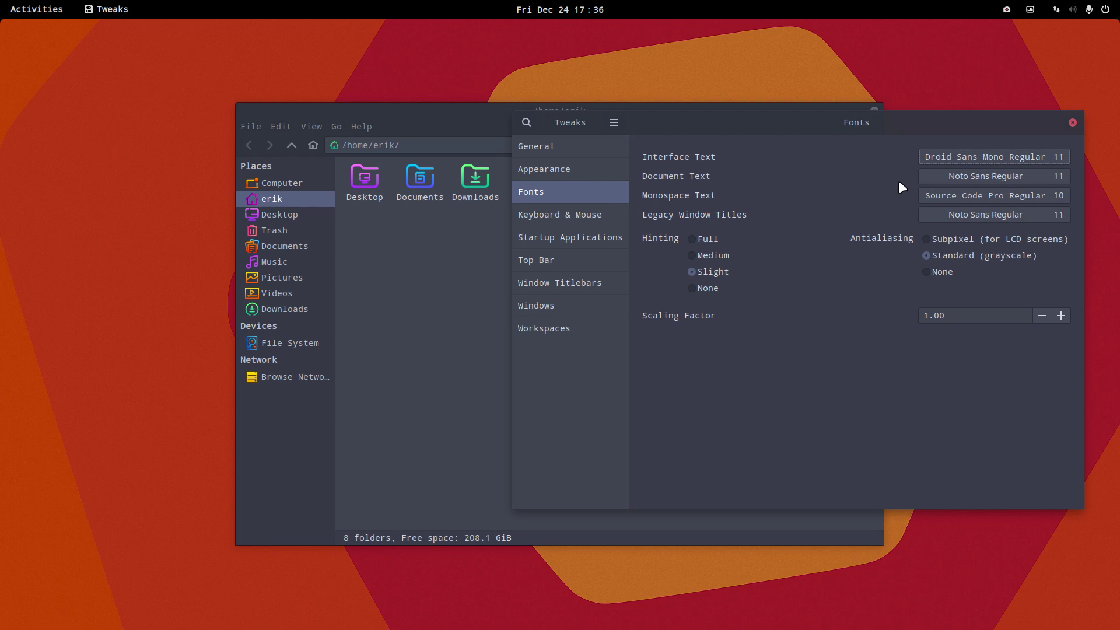
Set the Document Text font to Droid Sans Mono Regular as well
click(993, 176)
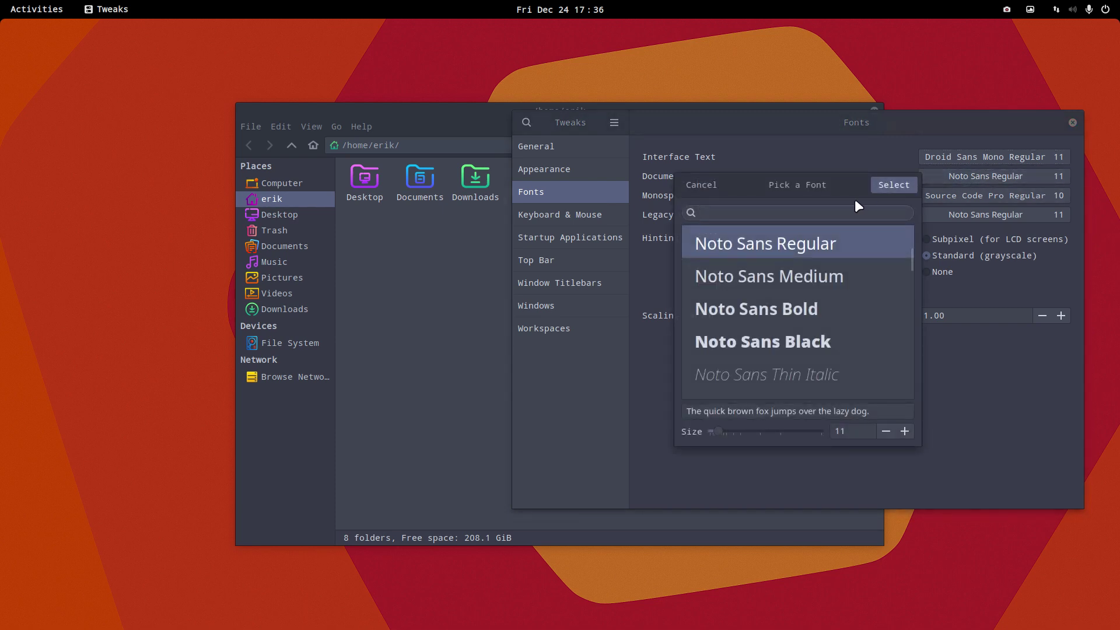
text(droid)
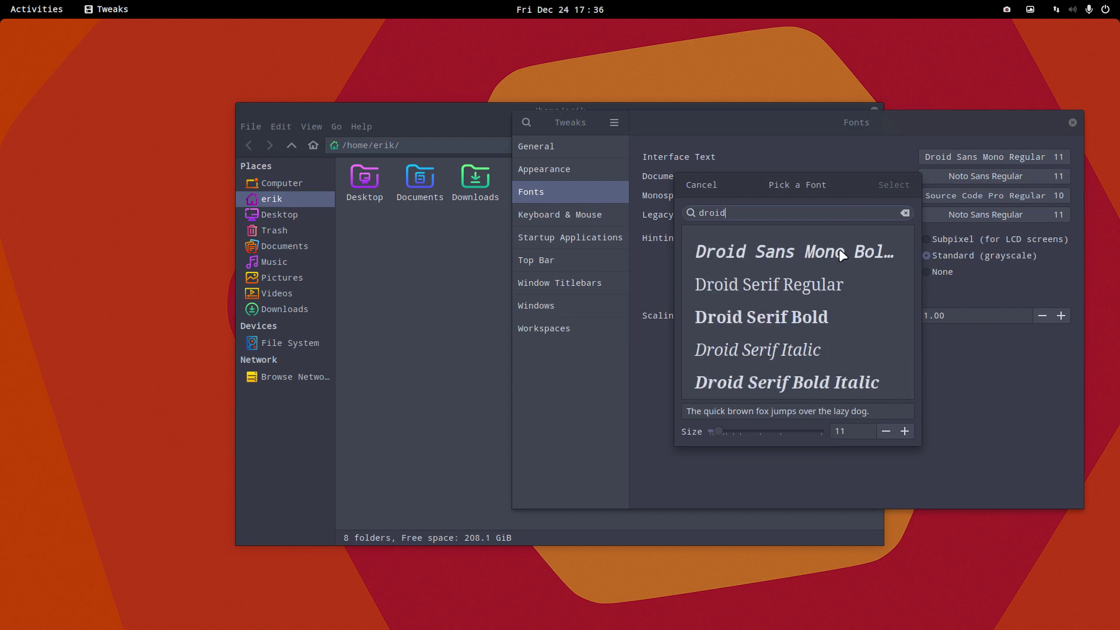
scroll(837, 264, up, 1)
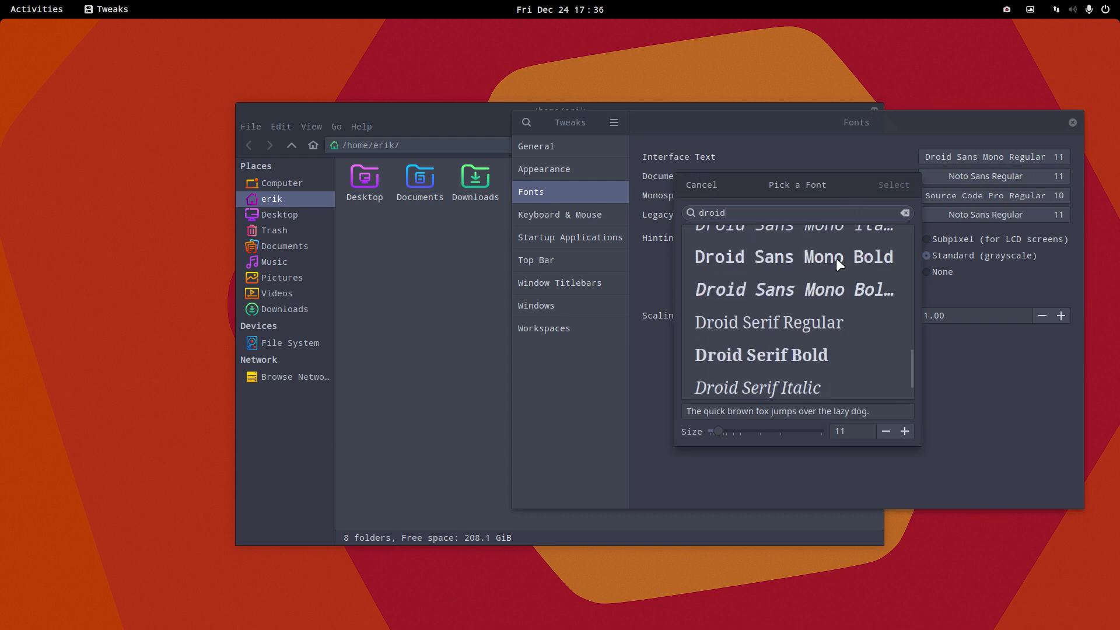
scroll(837, 264, up, 1)
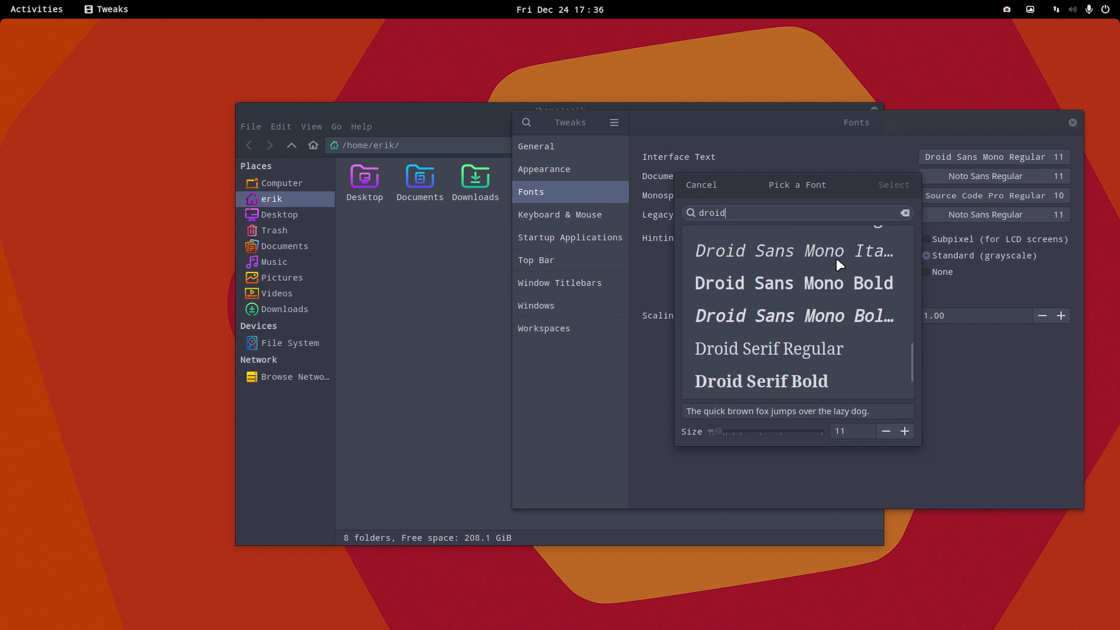
scroll(836, 260, up, 1)
click(846, 245)
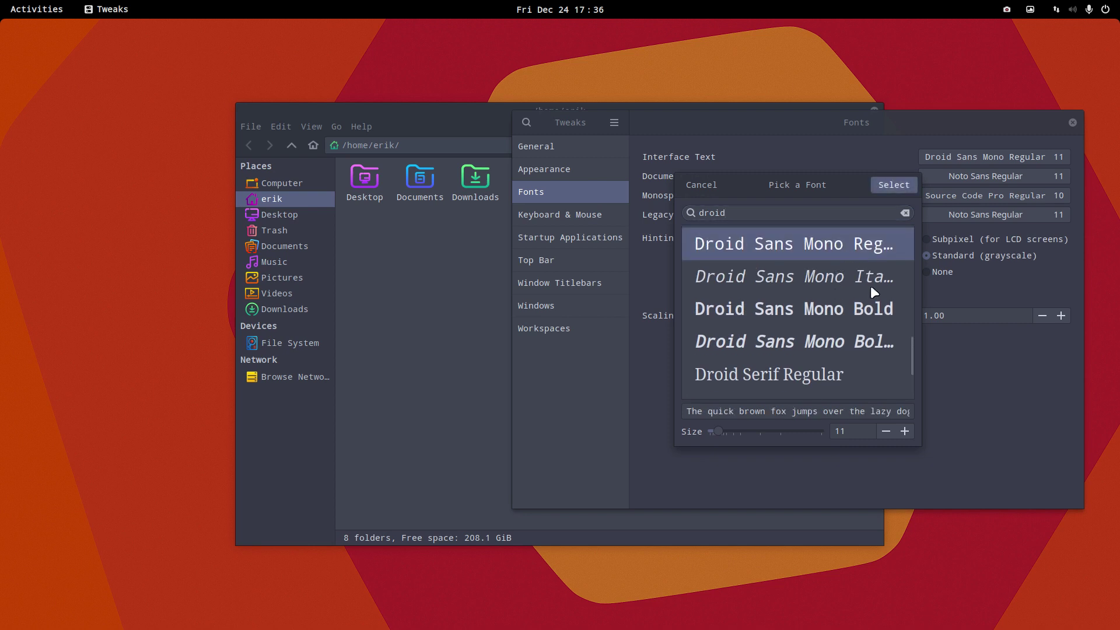
click(890, 186)
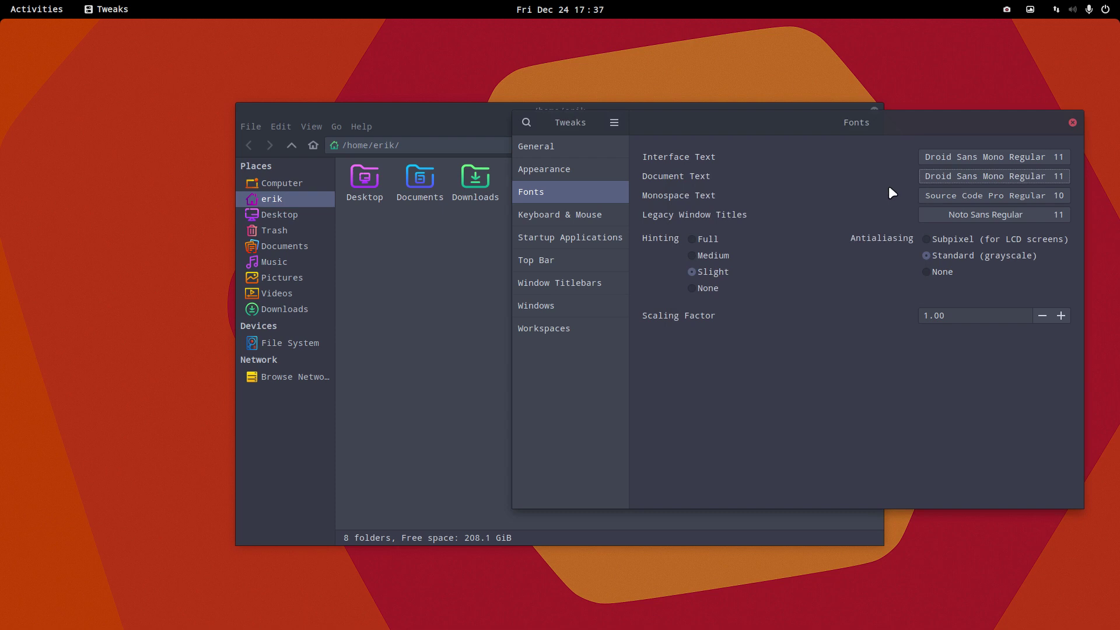
Set the Monospace Text font to Ubuntu Mono Bold at size 11
click(970, 194)
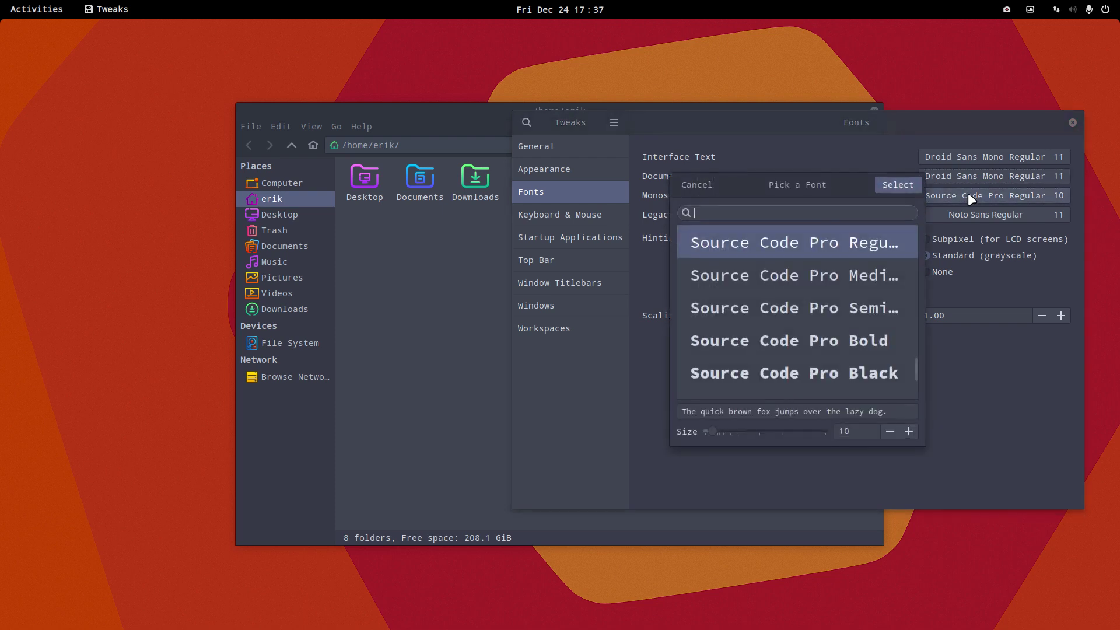
text(mono)
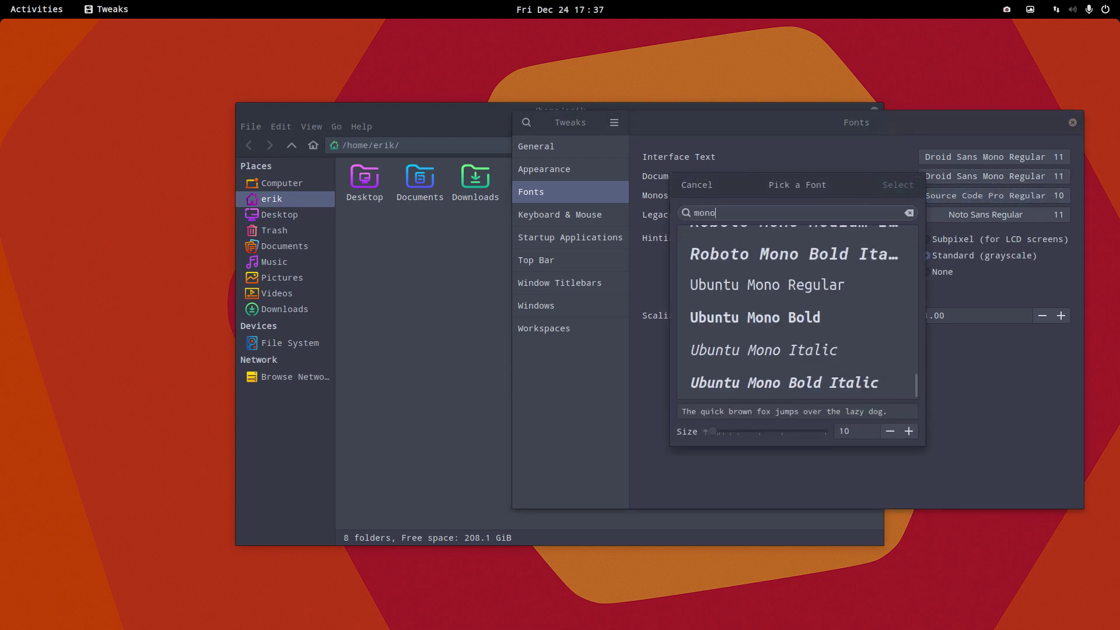
click(817, 316)
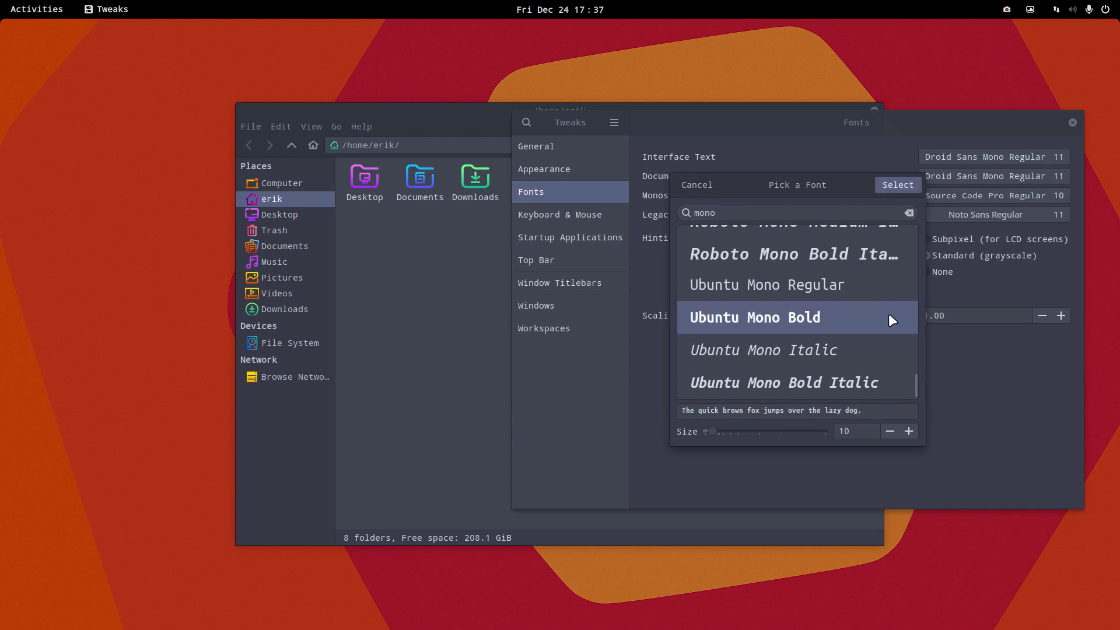
click(909, 431)
click(898, 186)
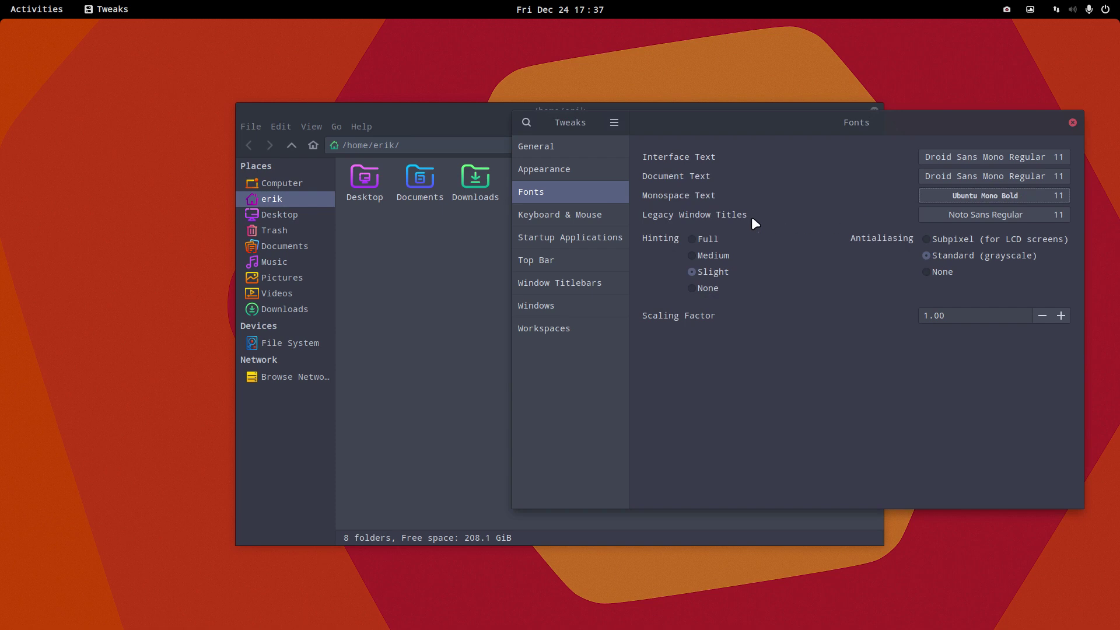
Set the Legacy Window Titles font to Droid Sans Mono Regular
click(1016, 215)
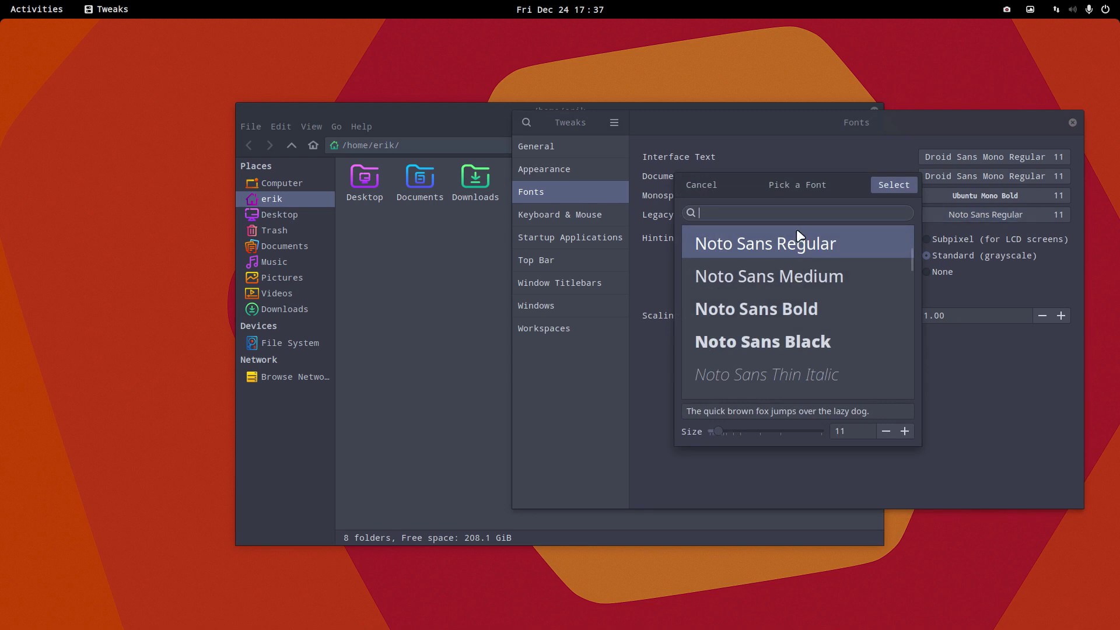
text(d)
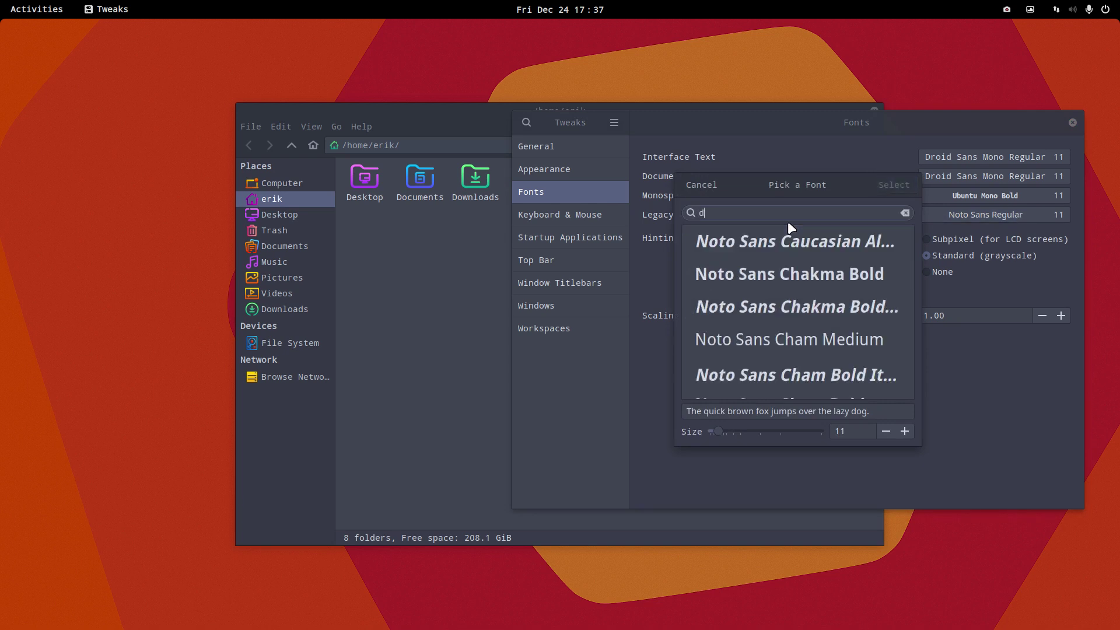
text(roid)
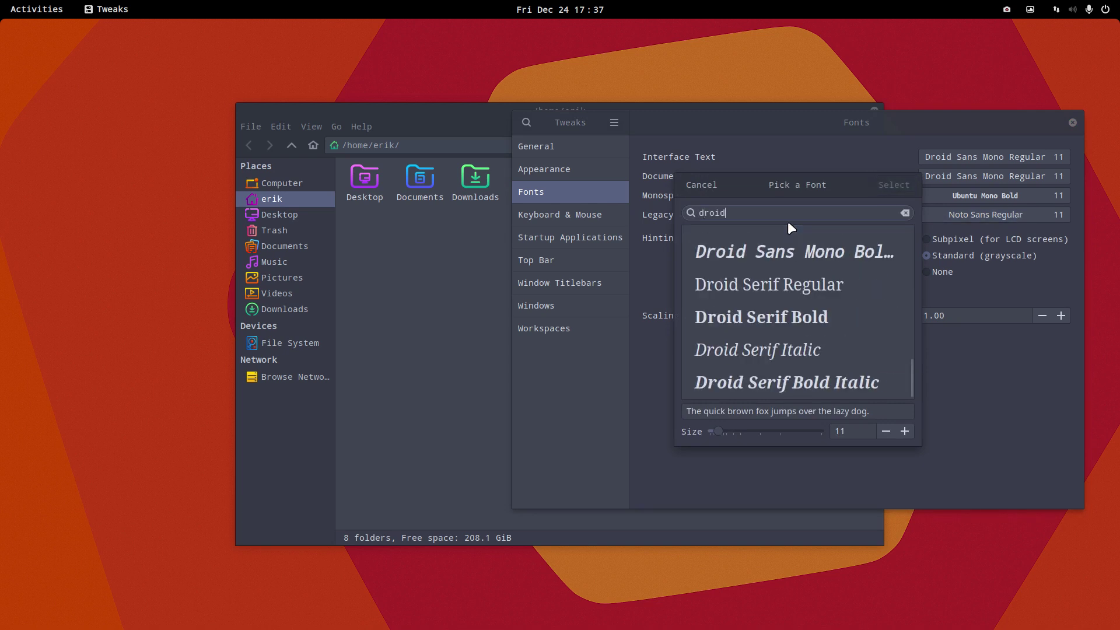
text( san)
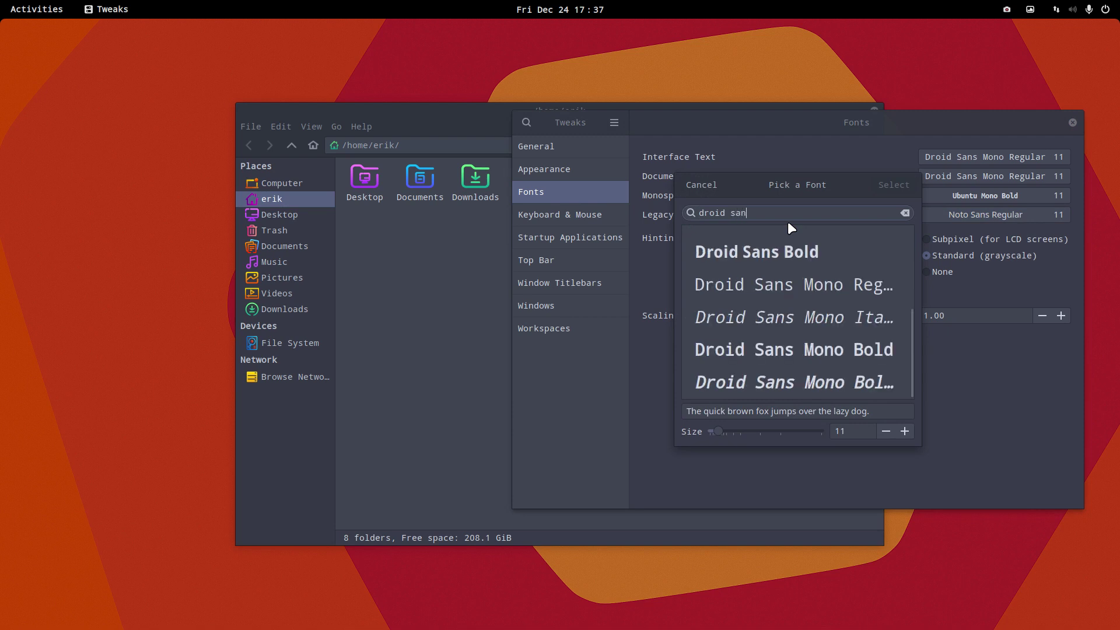
text(s mono)
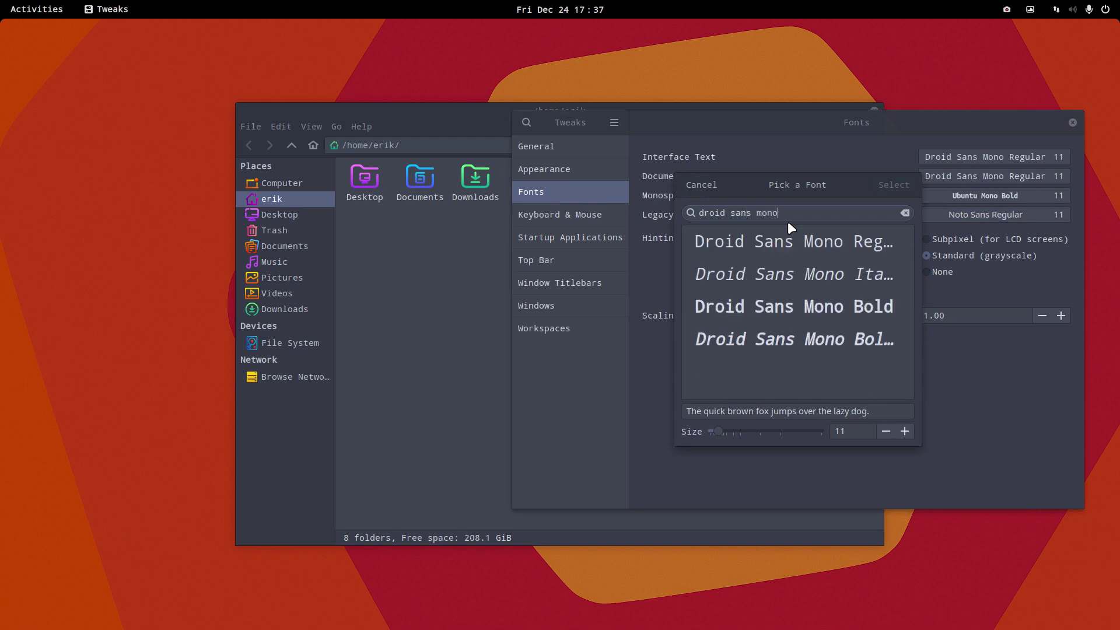
click(789, 232)
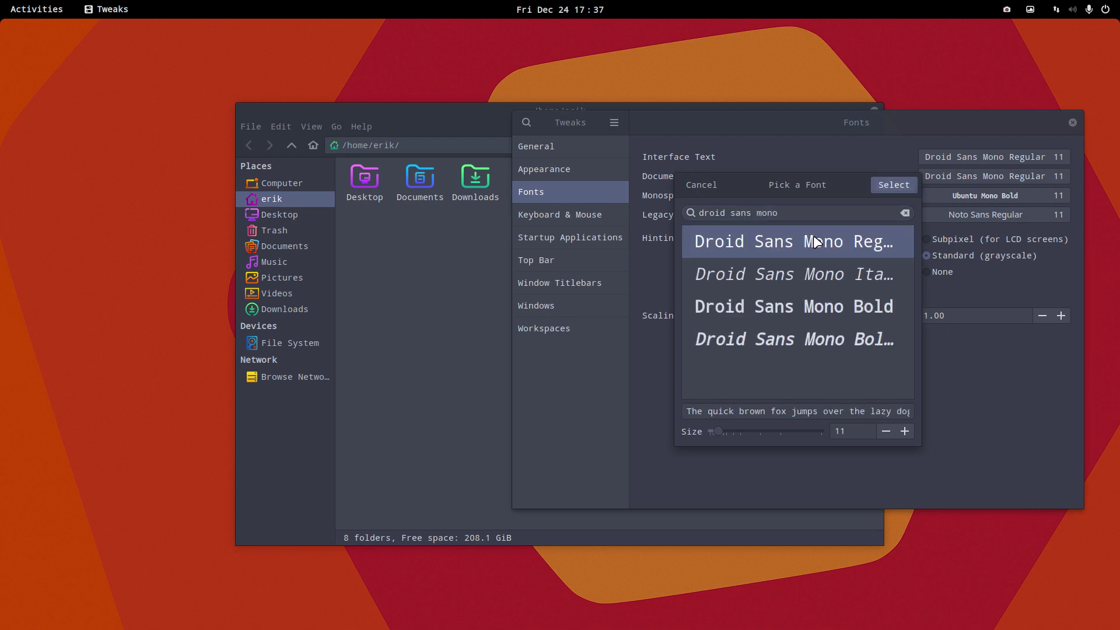
click(894, 185)
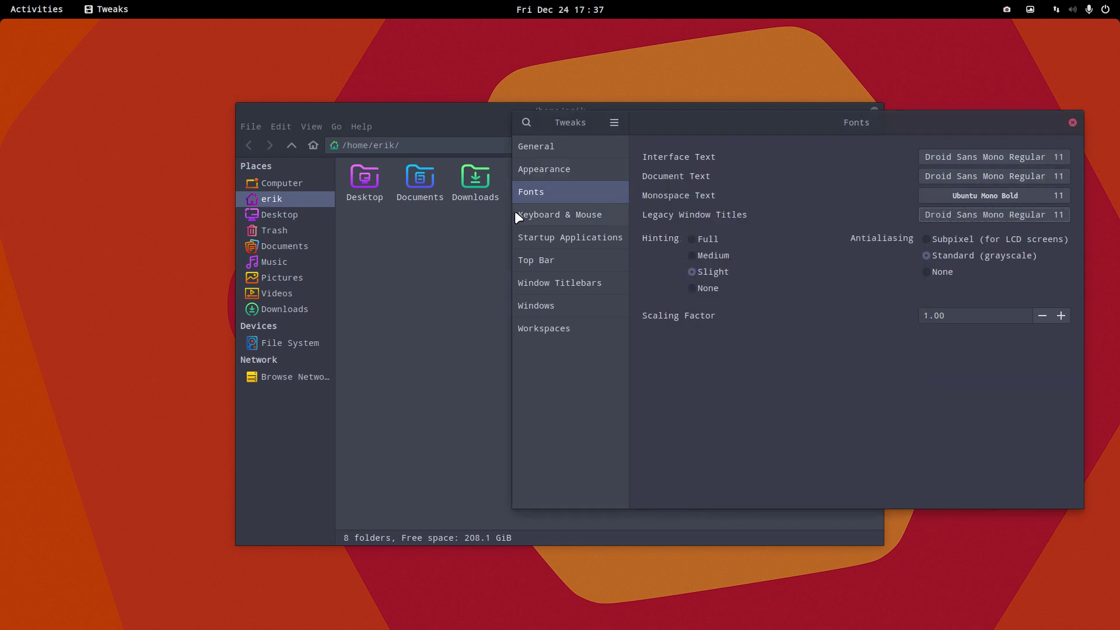
Show the Keyboard & Mouse page and check the acceleration profiles, leaving Default
click(549, 216)
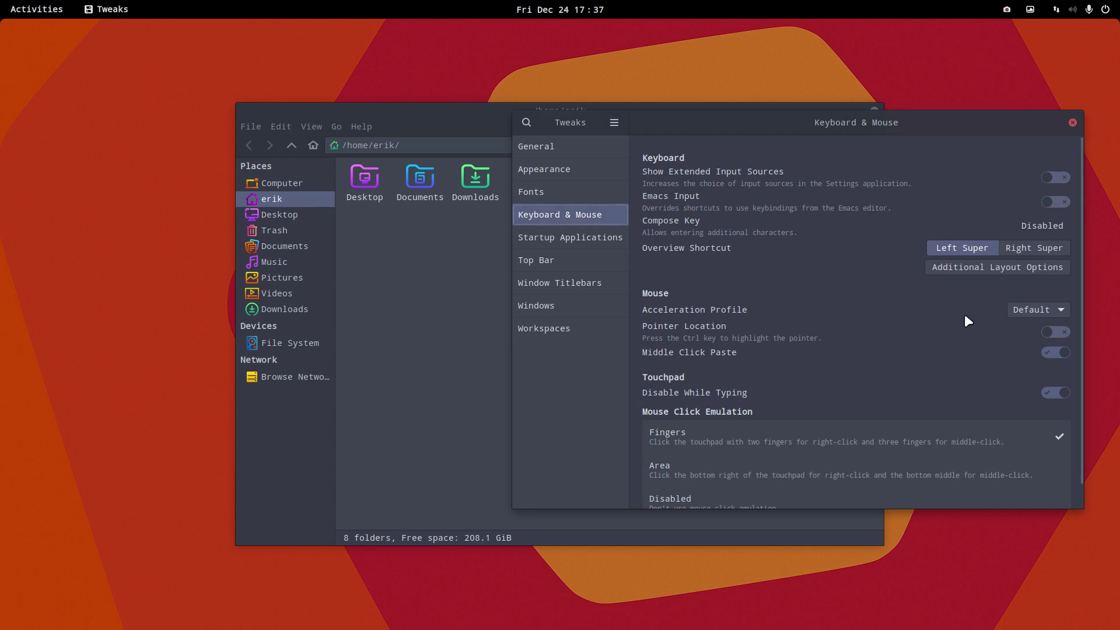
click(1034, 307)
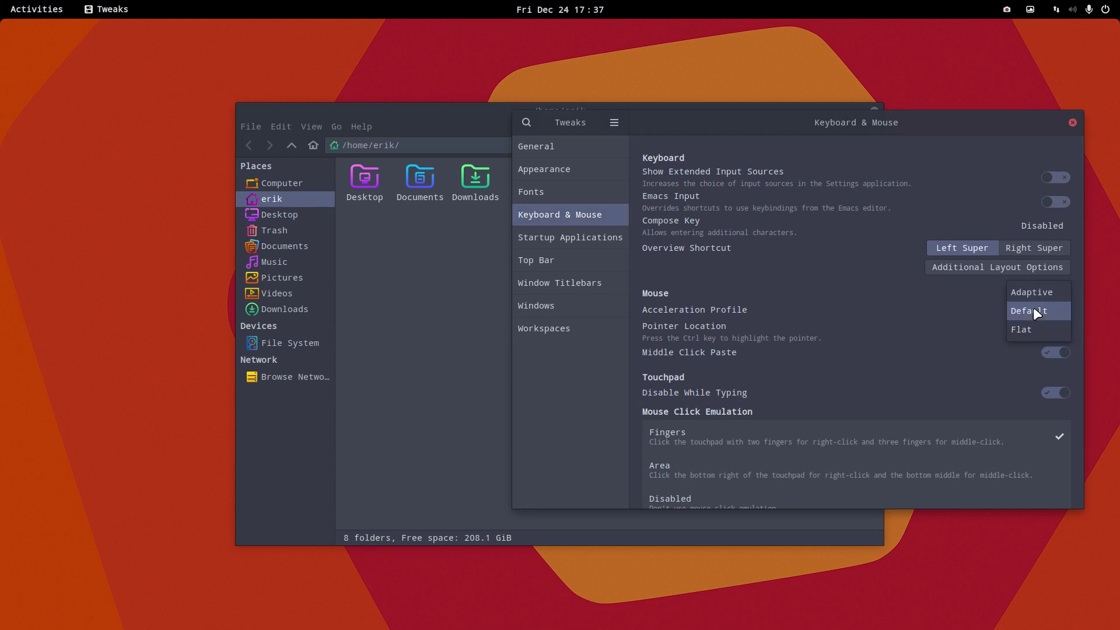
click(934, 307)
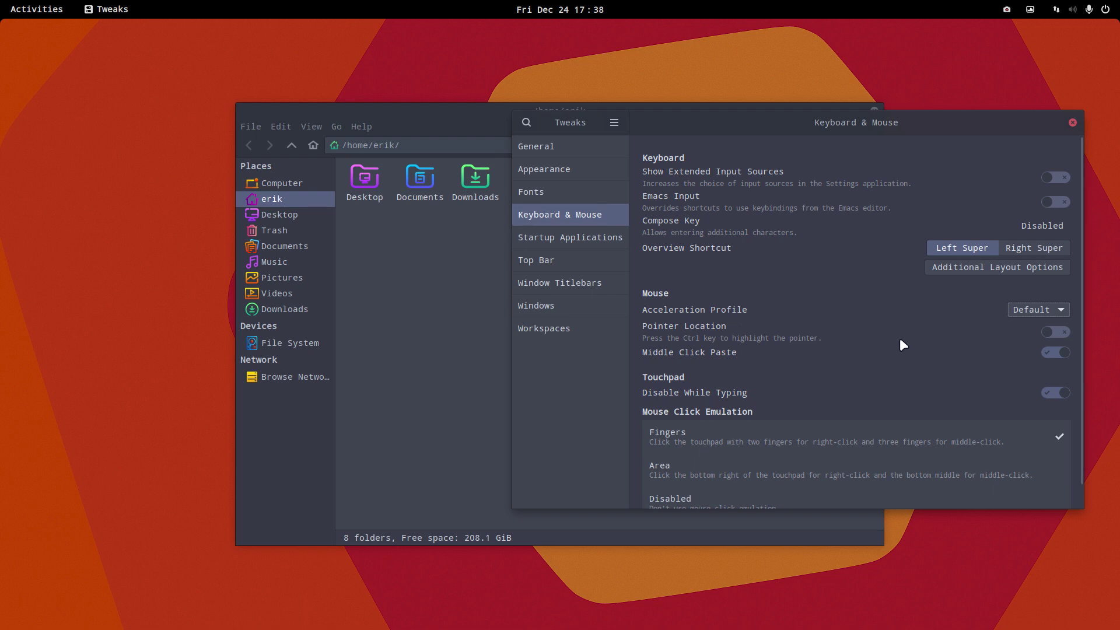
Show seconds in the top-bar clock, keep weekday and date, and enable calendar week numbers
click(562, 234)
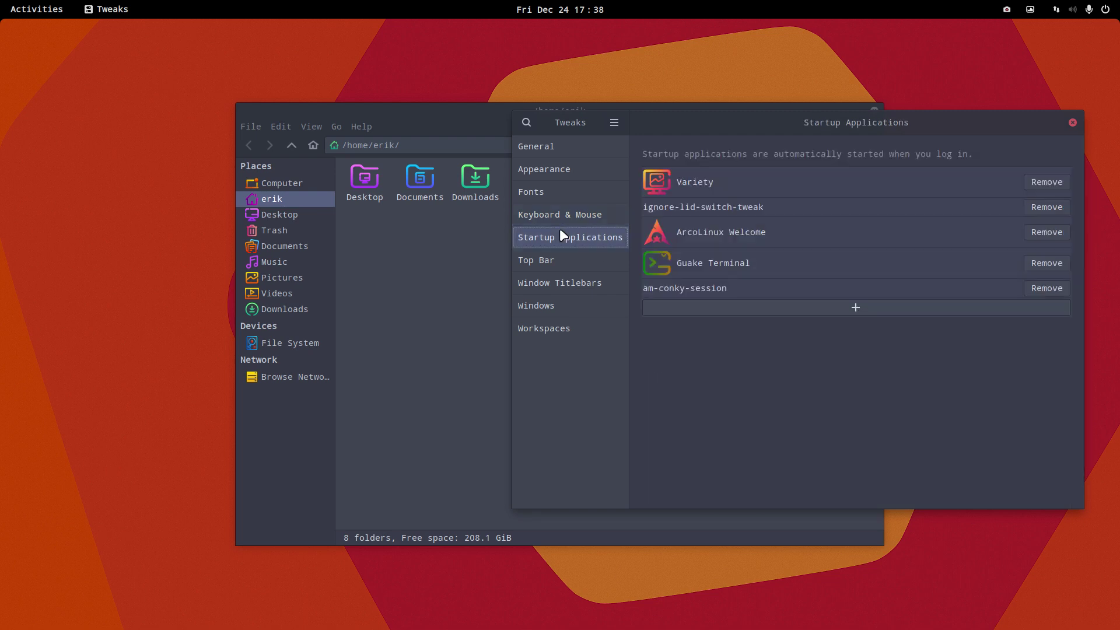
click(585, 259)
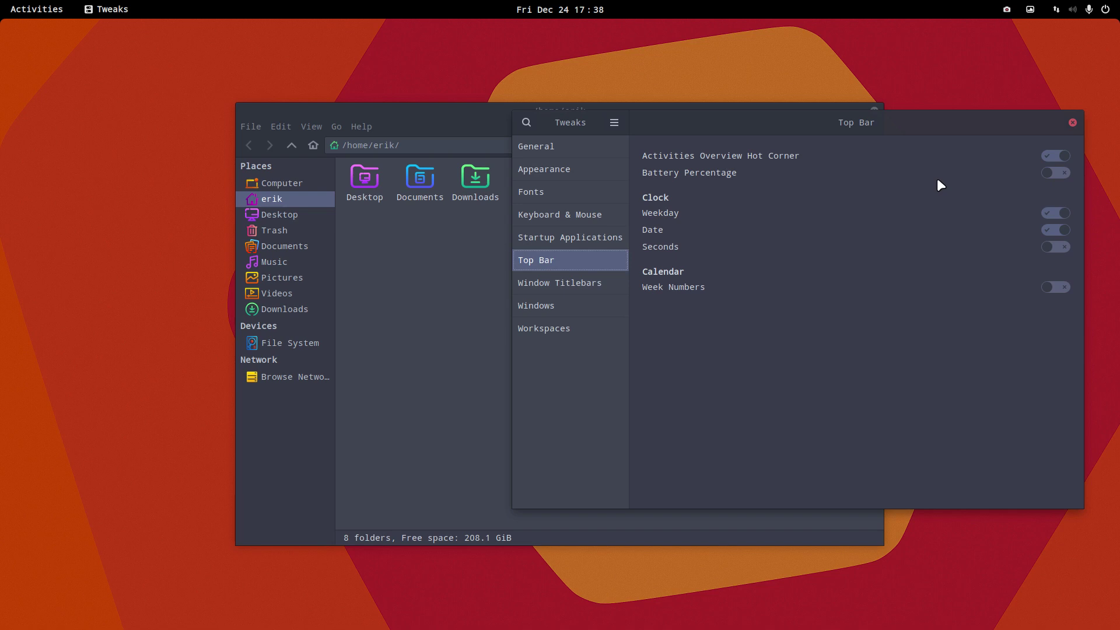
click(1057, 214)
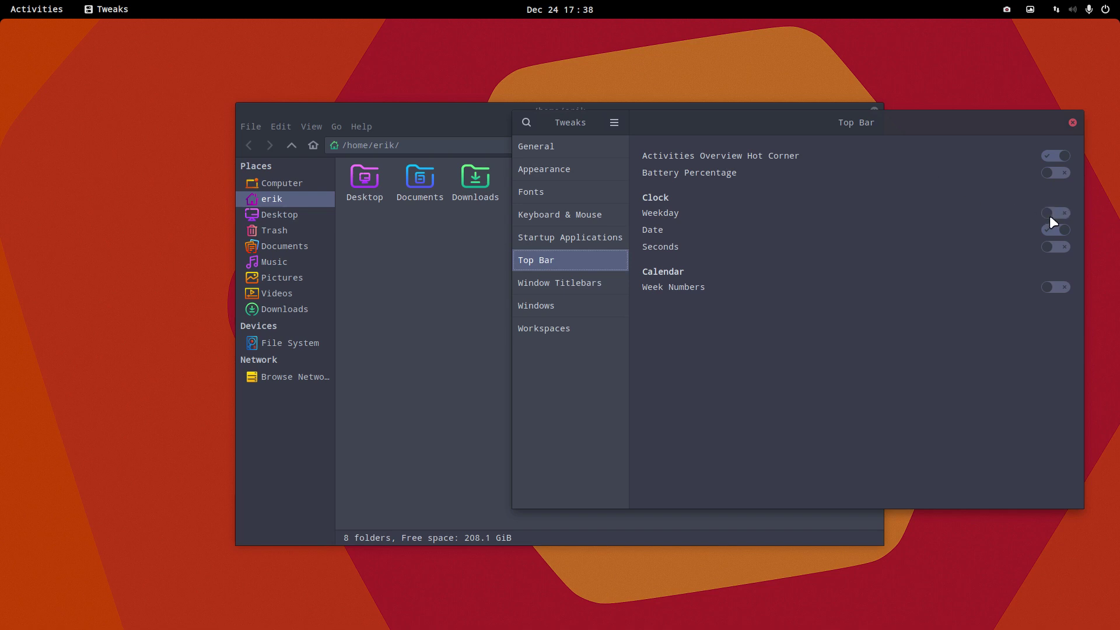
click(1050, 231)
click(1056, 247)
click(1062, 230)
click(1064, 213)
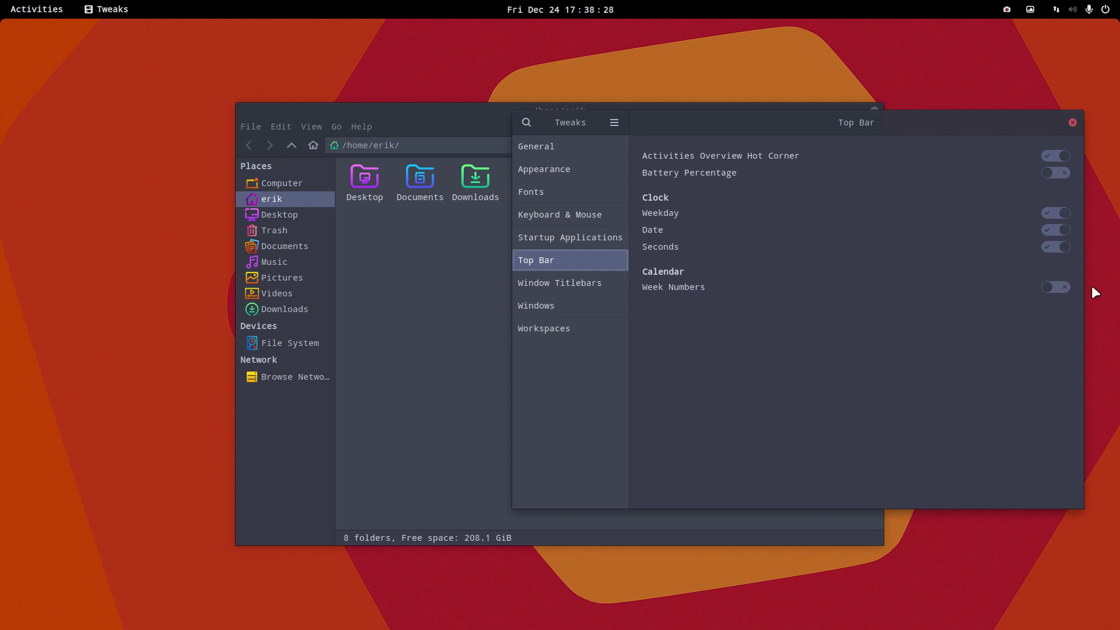
click(1071, 288)
click(1063, 287)
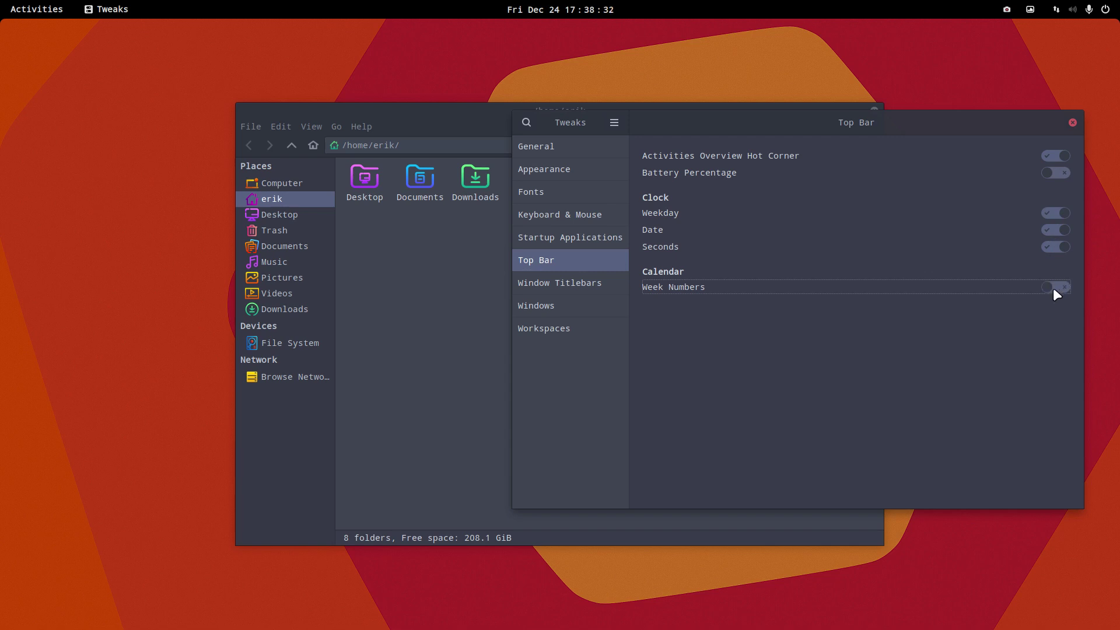
click(586, 284)
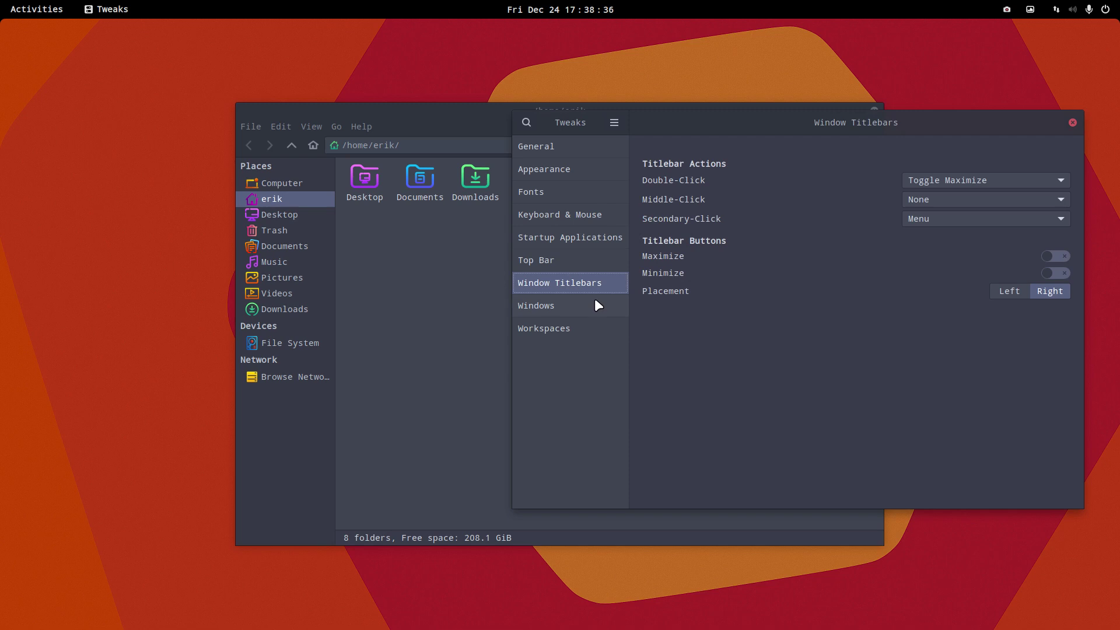
Review the Windows and Workspaces pages, close Tweaks, and move Thunar near the screen top
click(574, 308)
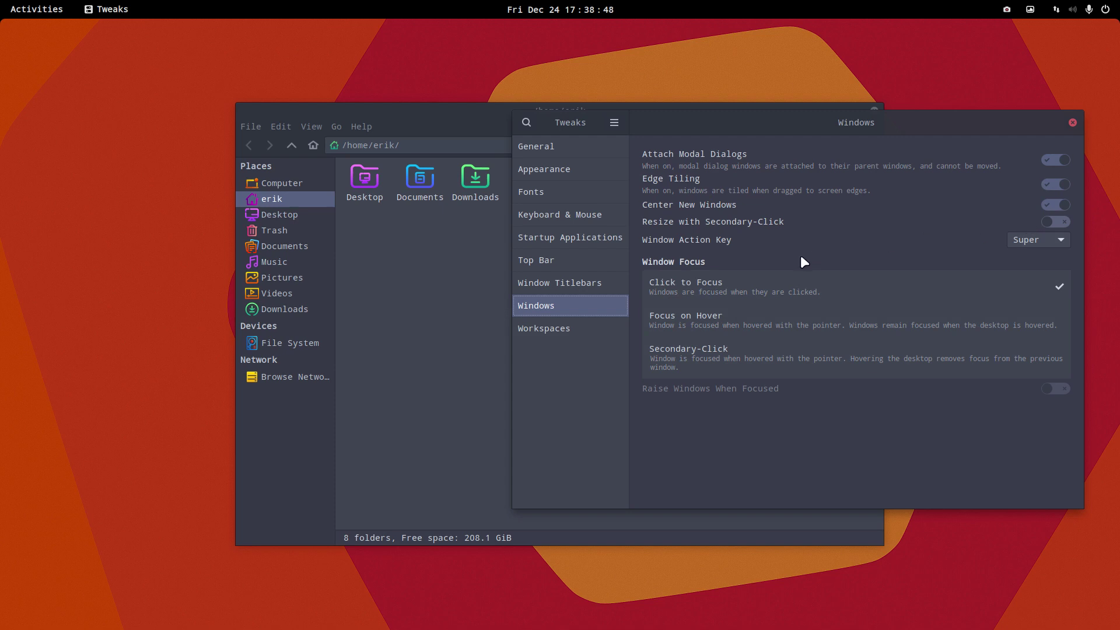
click(580, 330)
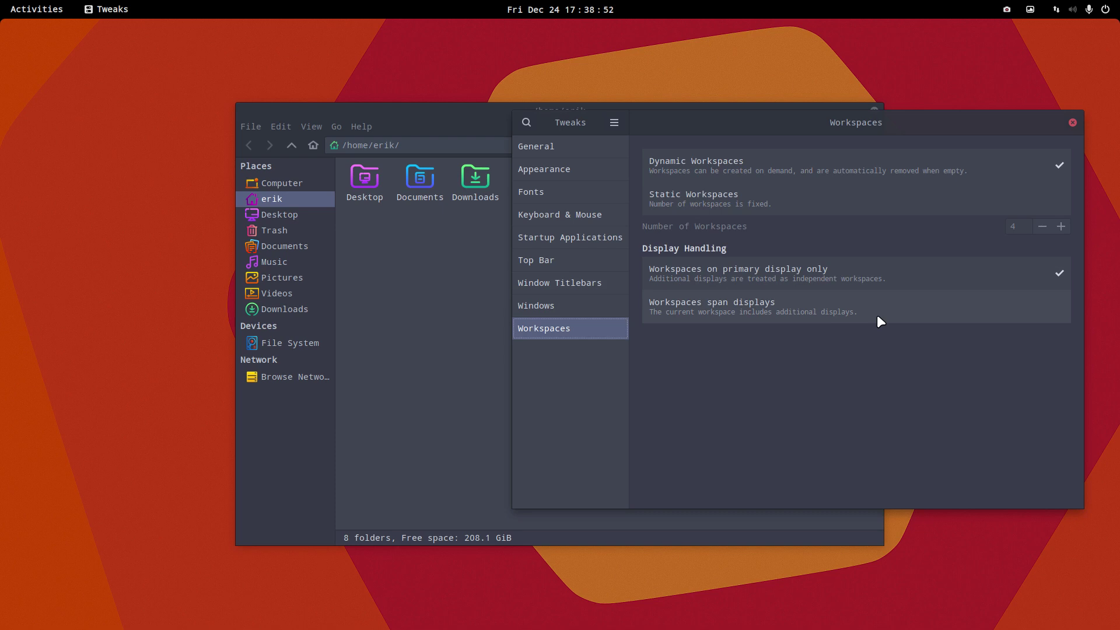
click(1073, 124)
drag(558, 107, 722, 40)
Open Variety's Preferences from its tray menu
mouse_move(1, 0)
click(35, 157)
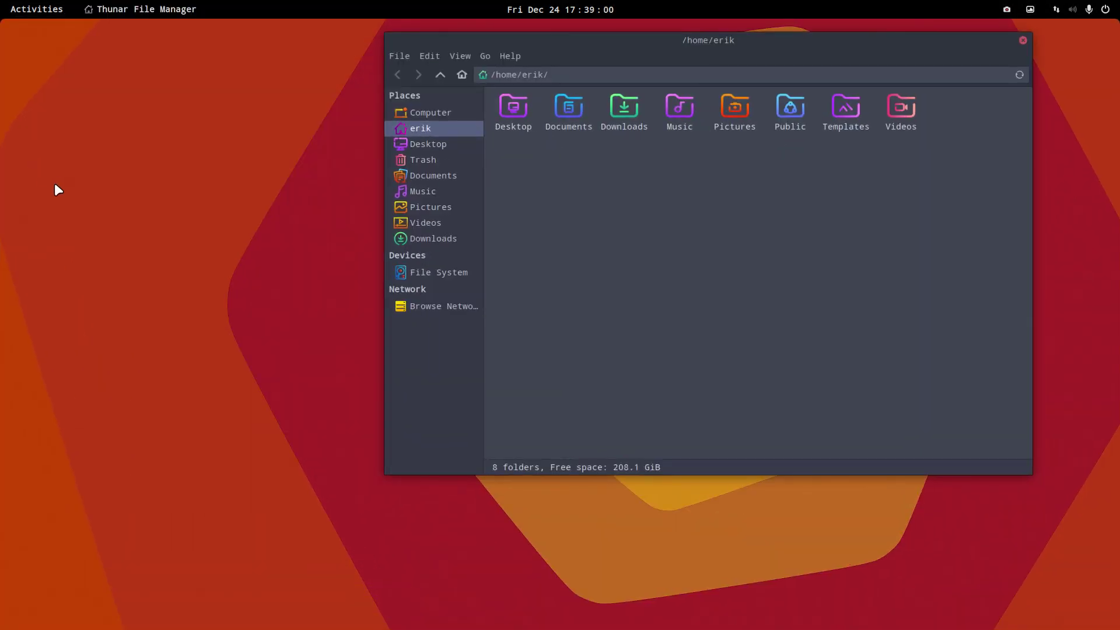
click(1030, 9)
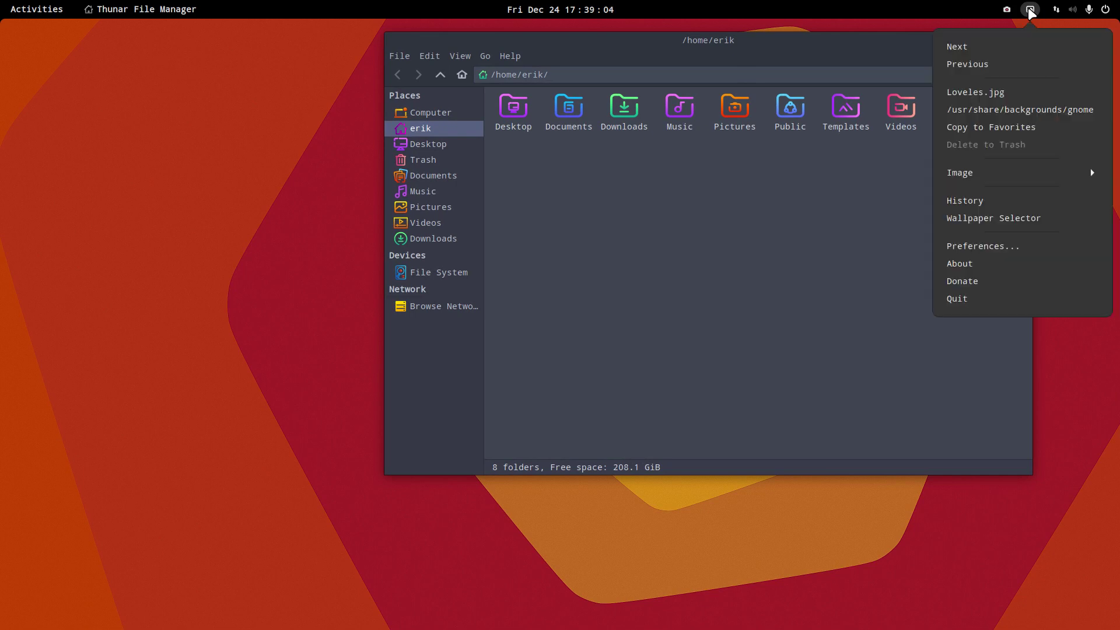
click(998, 248)
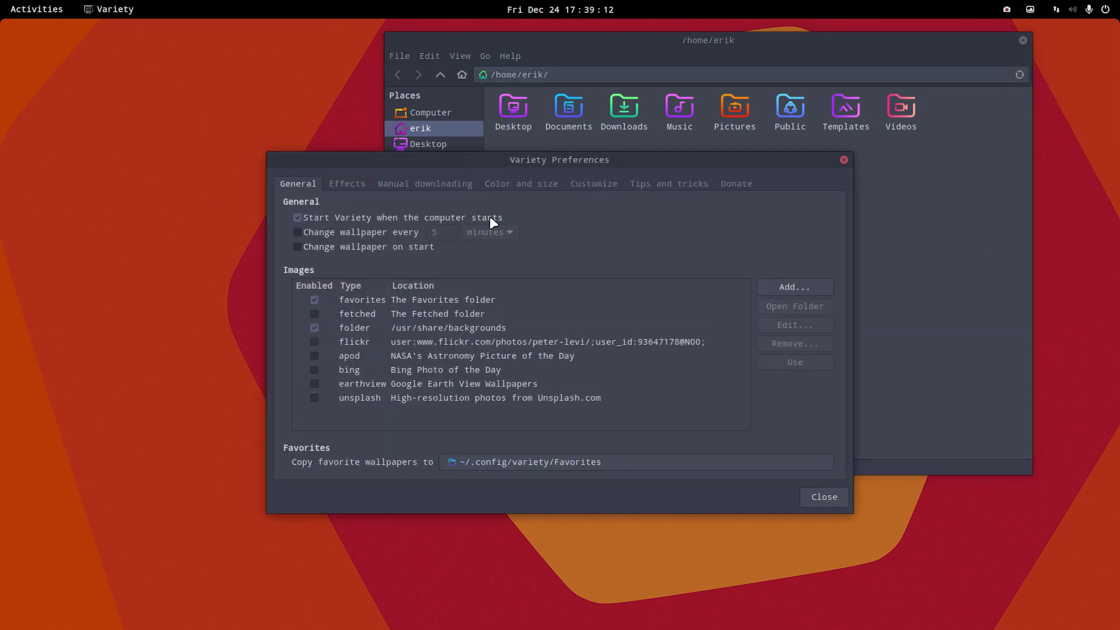
Enable start at login, 5-minute wallpaper changes and change-on-start, then list source types to add
click(328, 217)
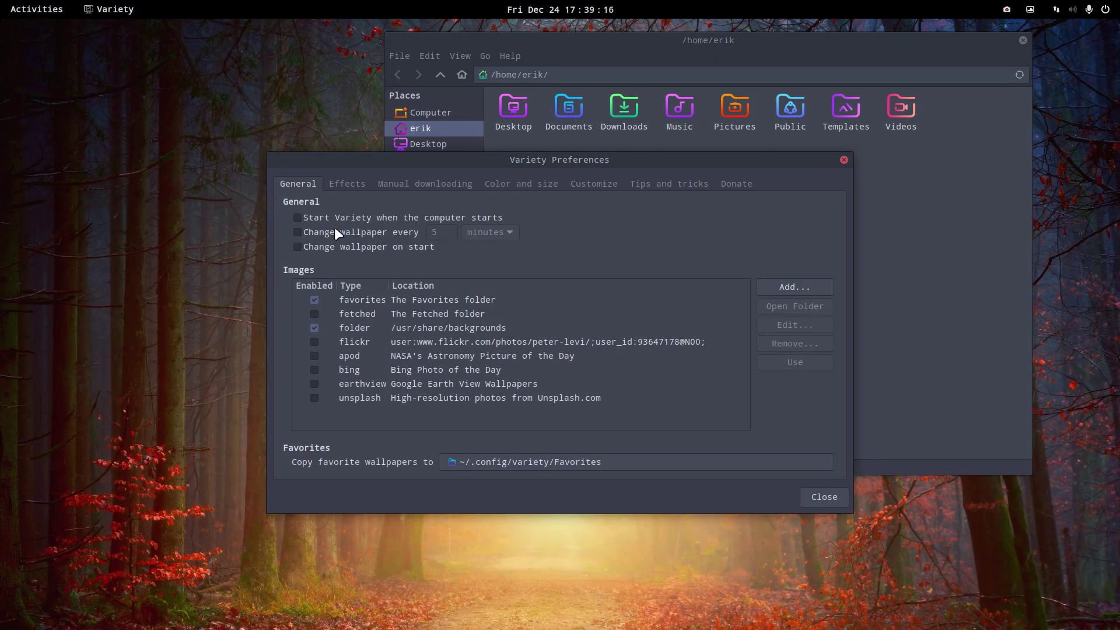
click(298, 232)
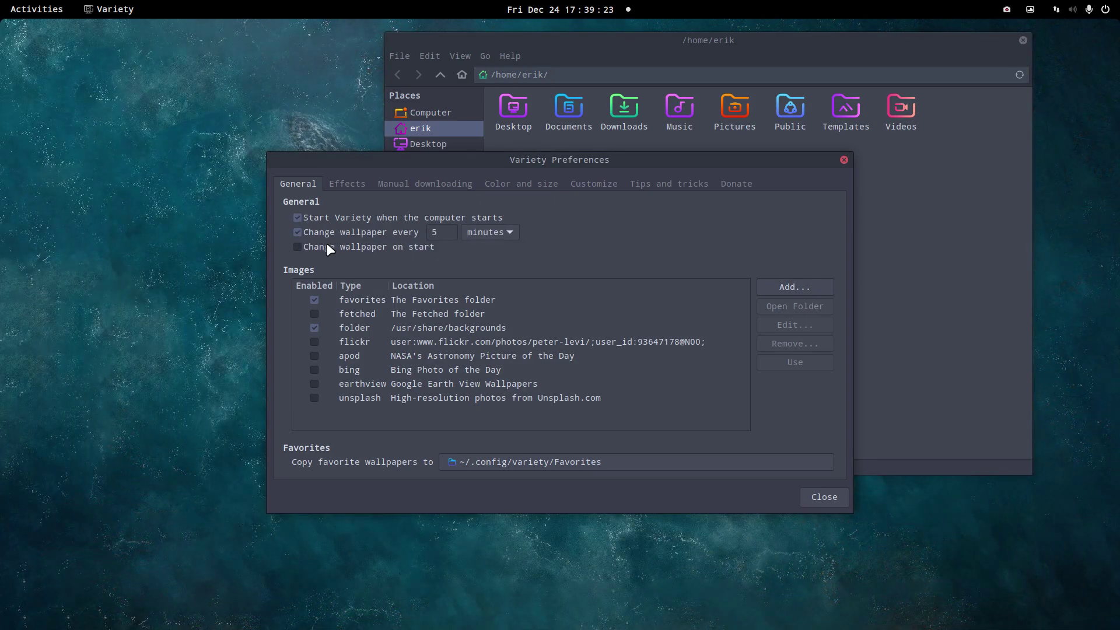
click(325, 245)
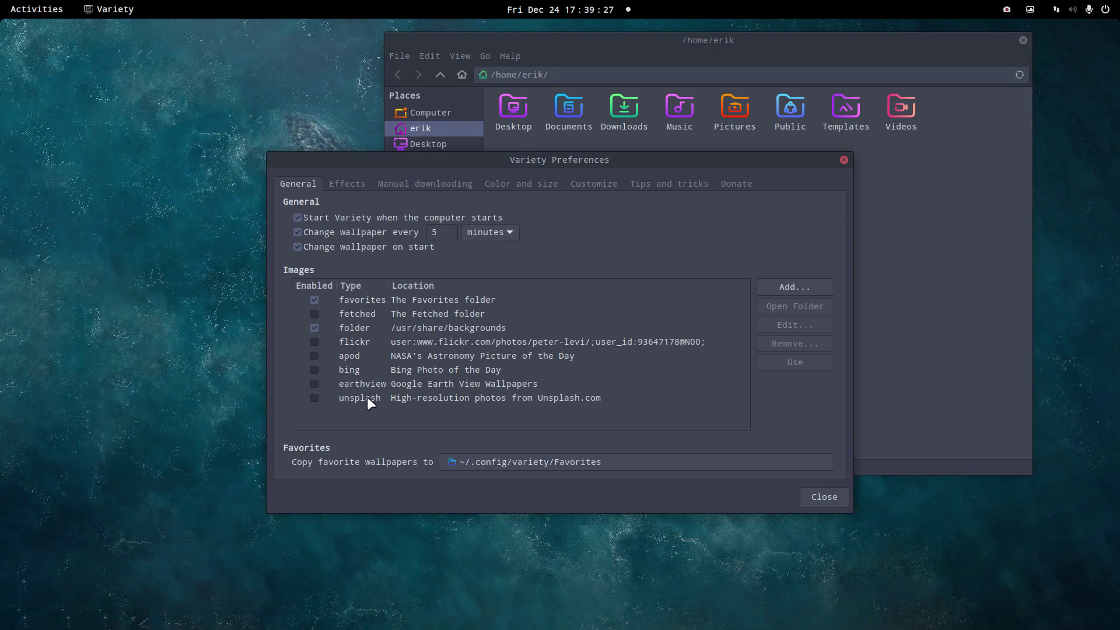
click(444, 402)
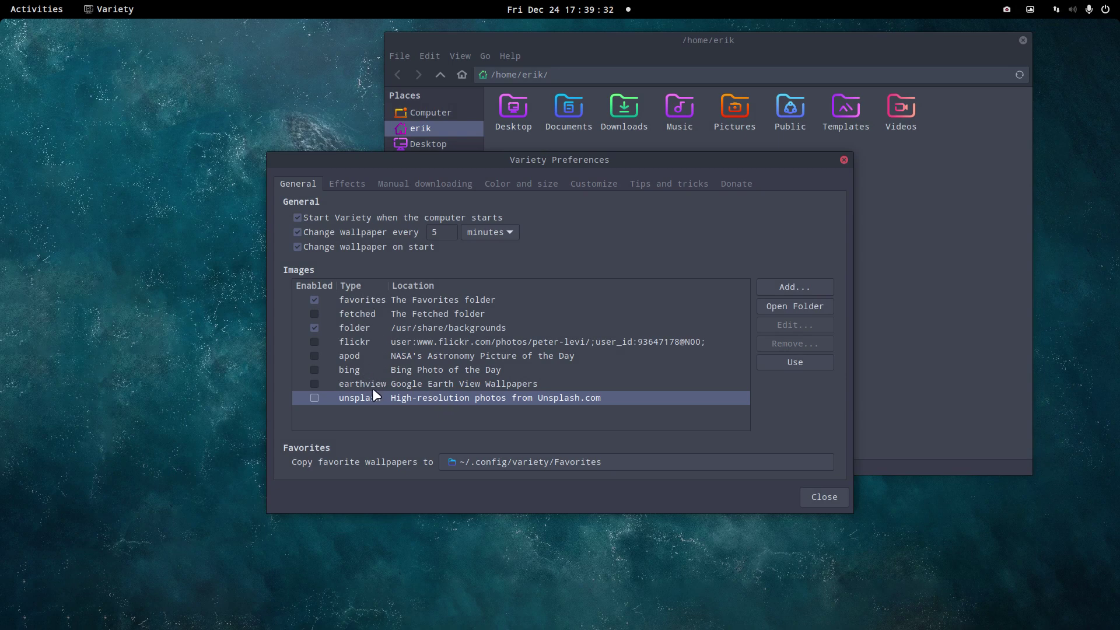
click(781, 286)
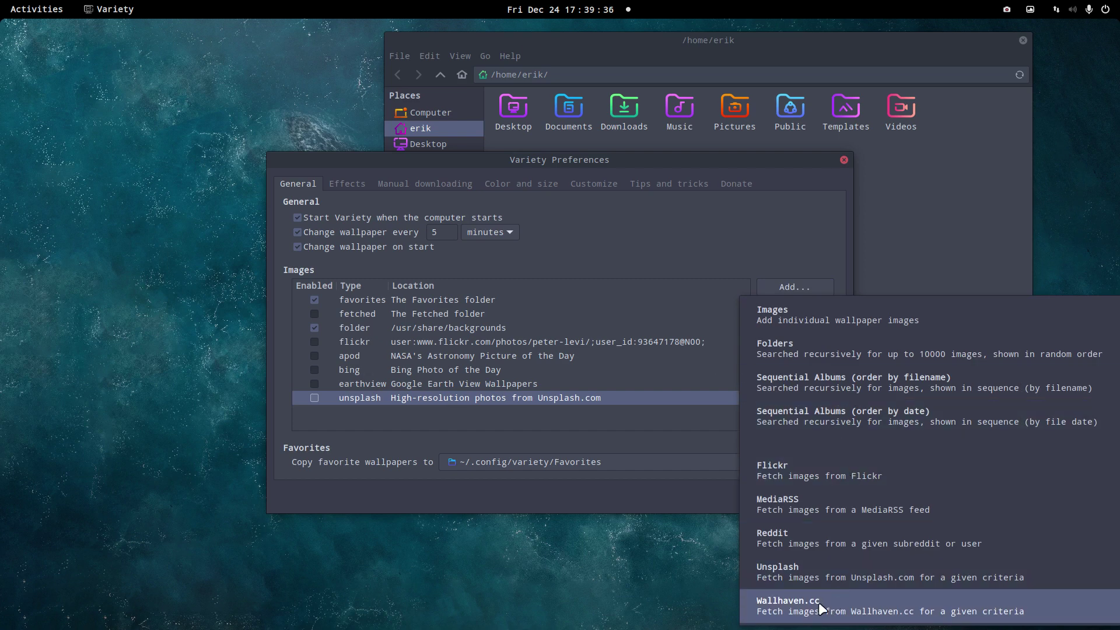
Add a Wallhaven.cc image source with the keyword 'abstract'
click(794, 606)
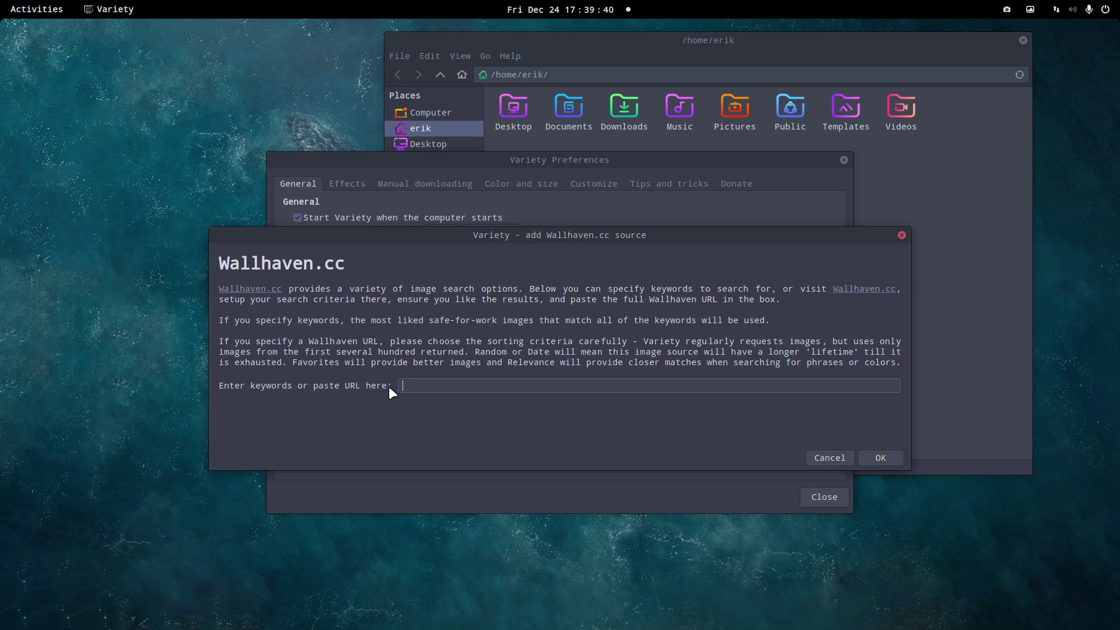
text(bird)
key(BackSpace)
key(BackSpace)
key(BackSpace)
key(BackSpace)
text(abstract)
click(868, 455)
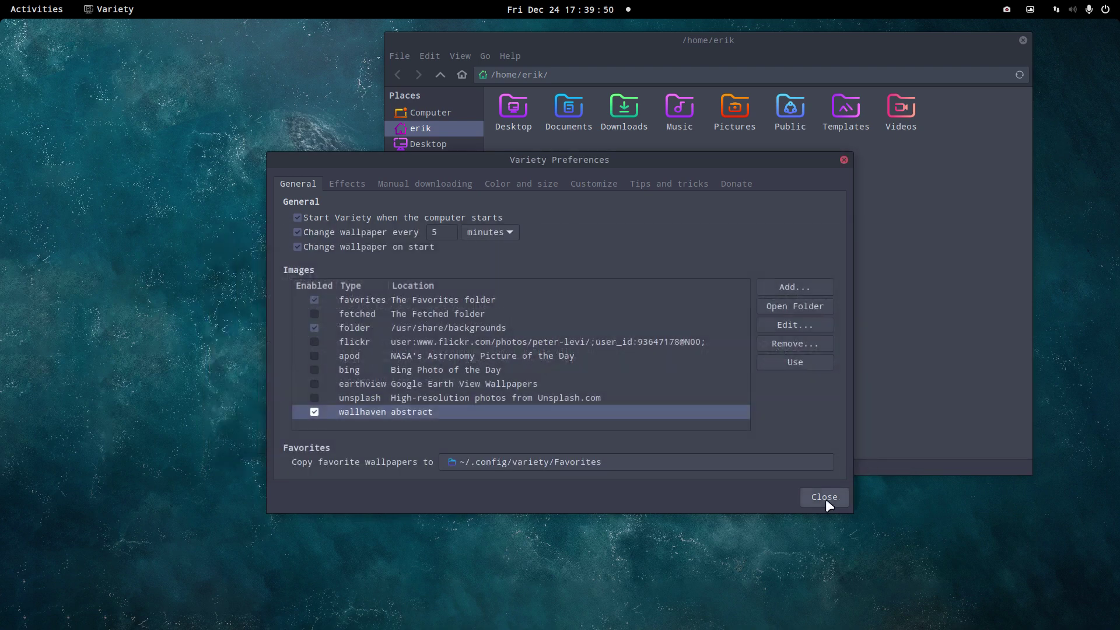
Disable the Favorites and backgrounds folder sources, apply the first thumbnail, and move windows aside to view it
click(313, 300)
click(314, 327)
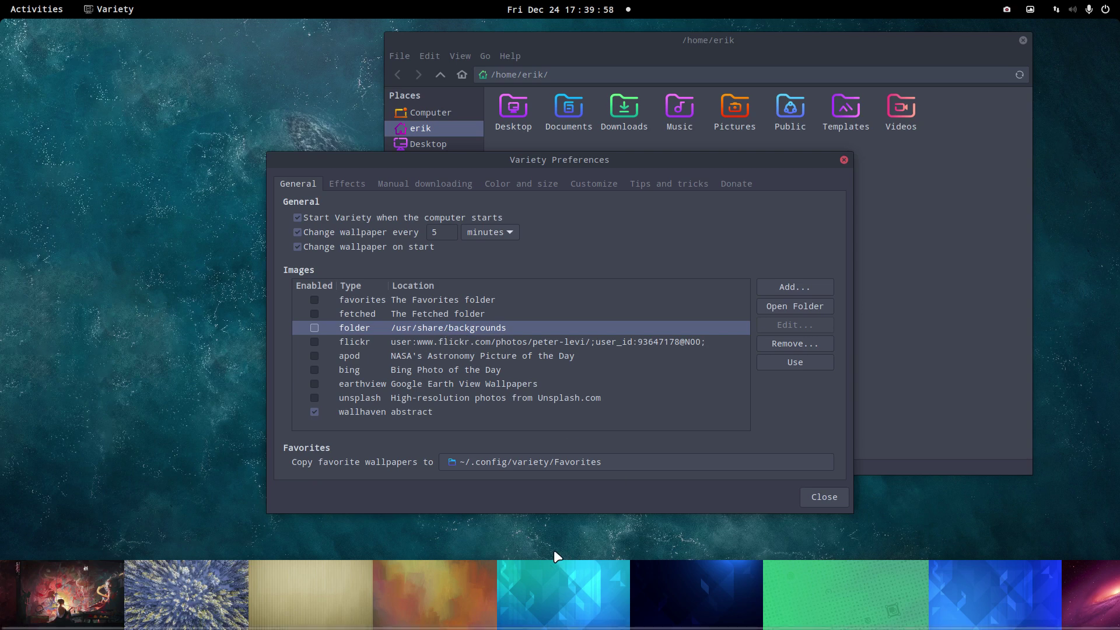
click(96, 590)
drag(670, 181, 987, 159)
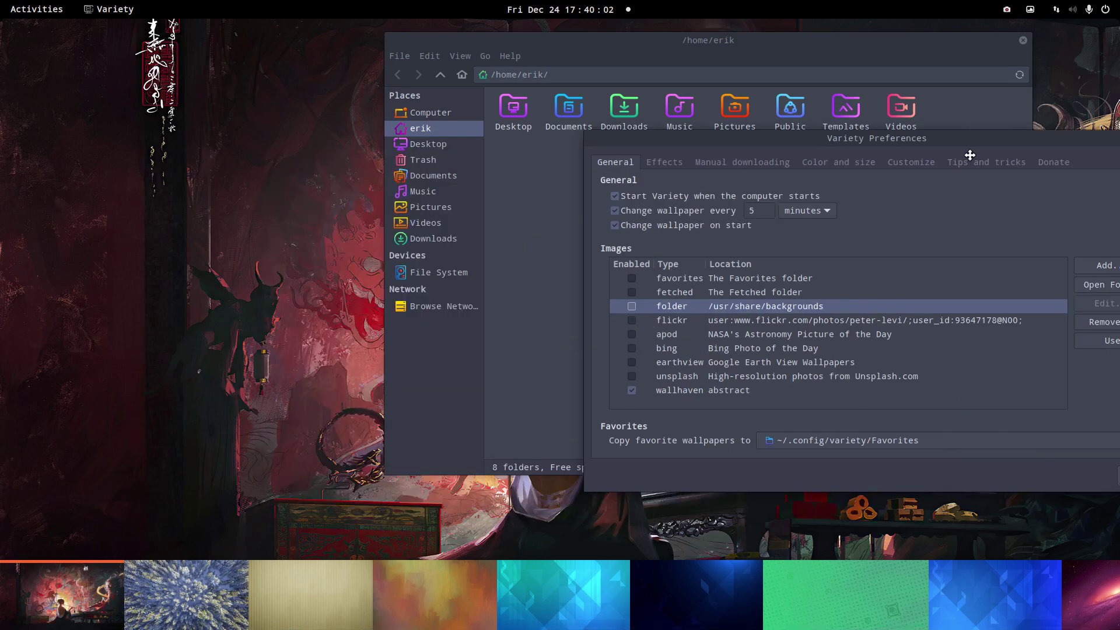
click(992, 43)
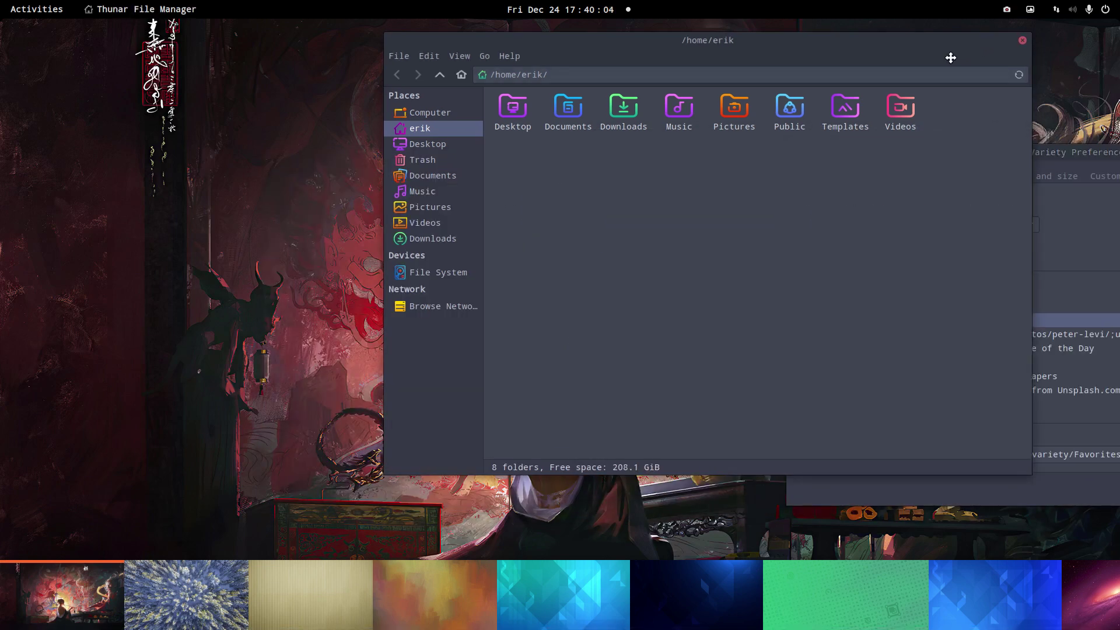
drag(933, 69, 724, 59)
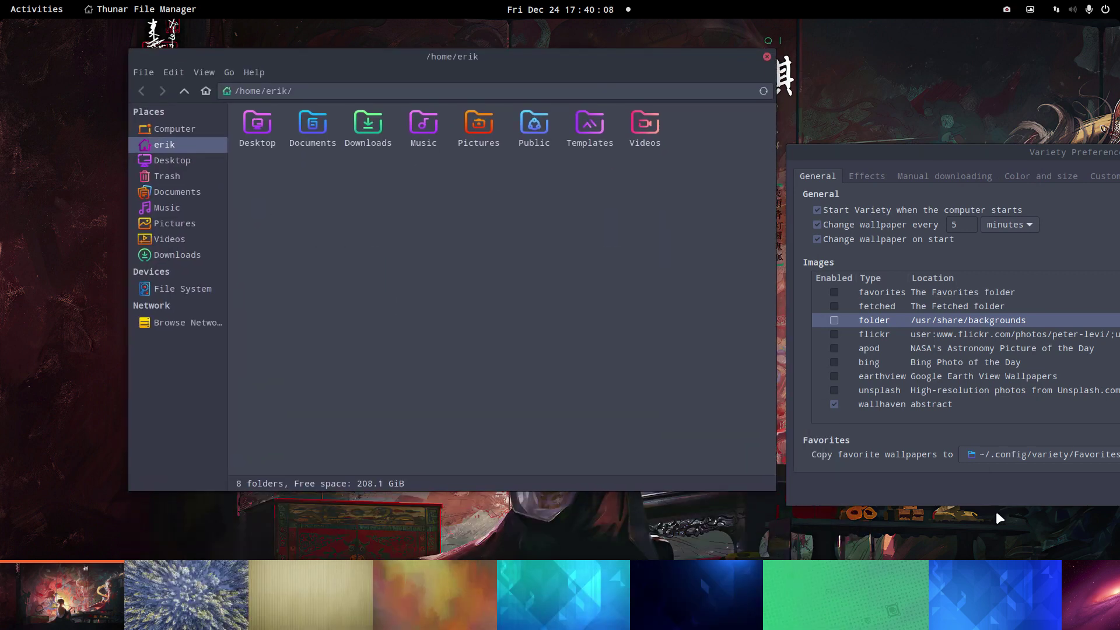
Select the wallhaven abstract source, apply the blue cube image, and close Variety's preferences
drag(1028, 210, 625, 162)
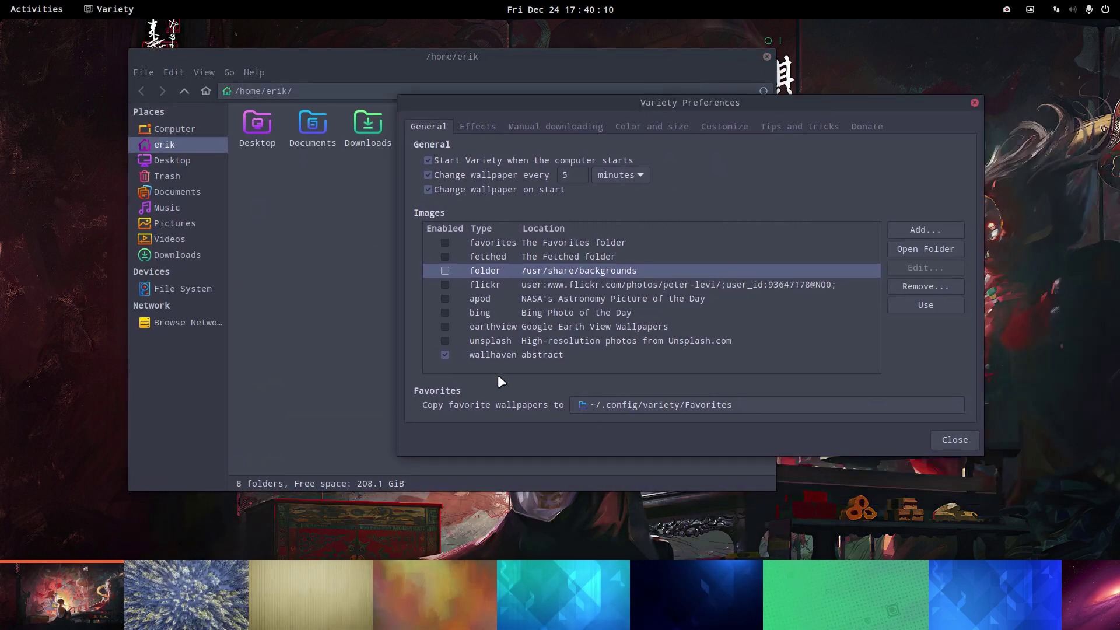
click(530, 357)
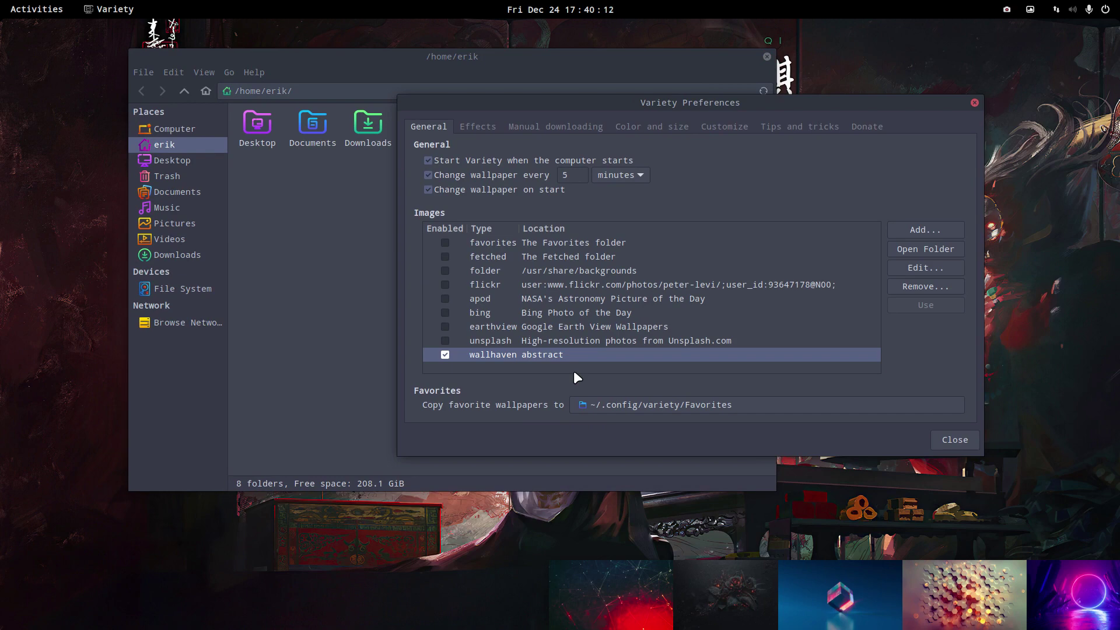
click(836, 623)
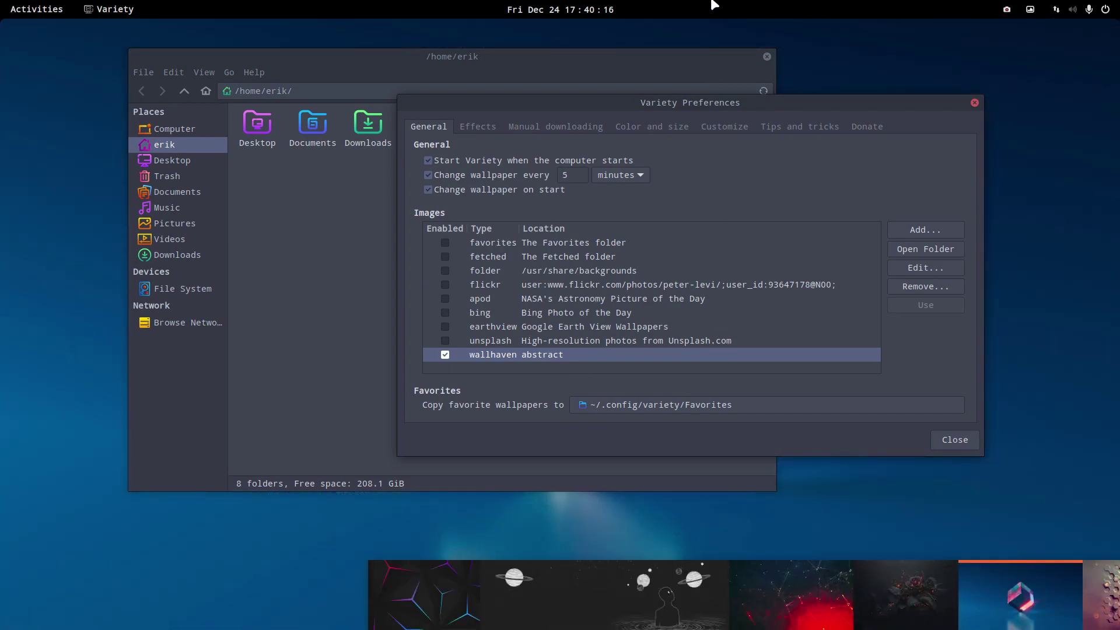
click(975, 103)
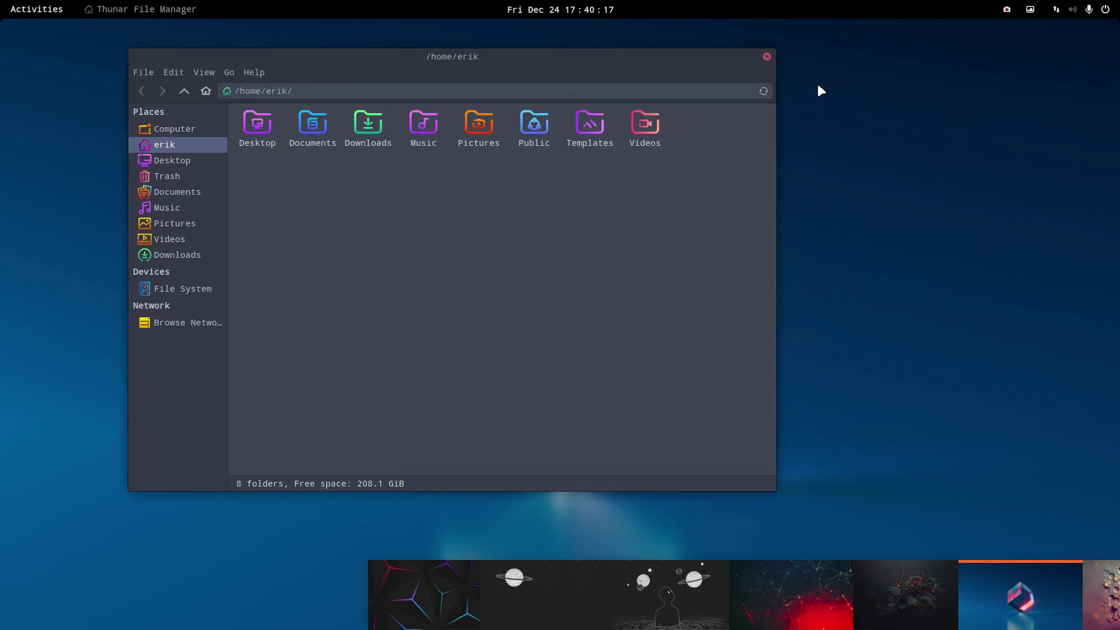
Close the home folder window and apply the red network image, then another thumbnail
click(767, 56)
click(814, 602)
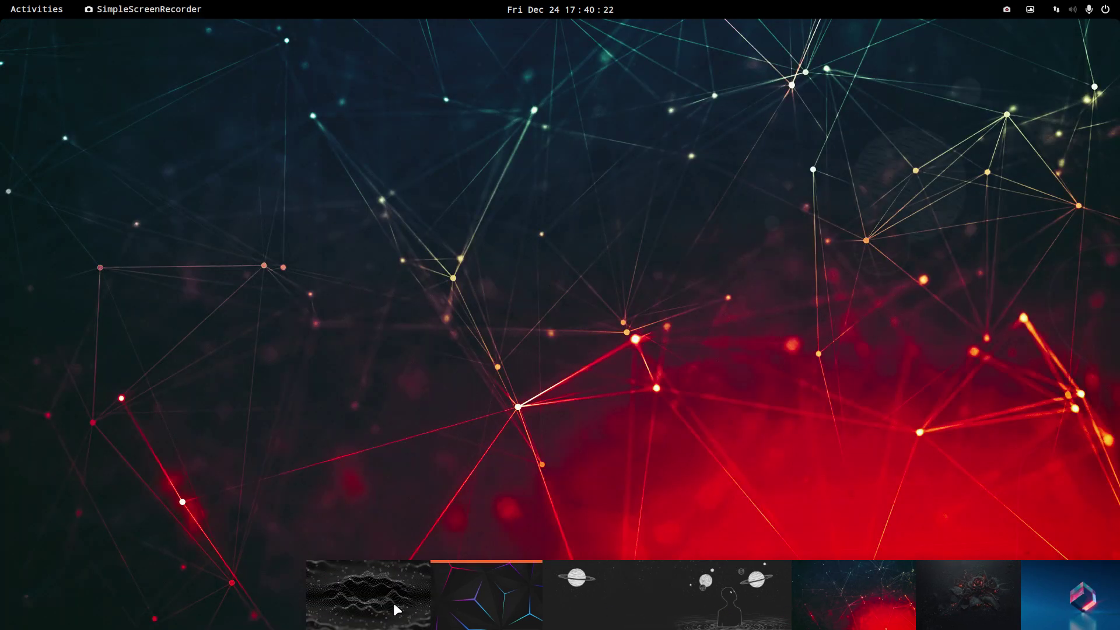
click(713, 611)
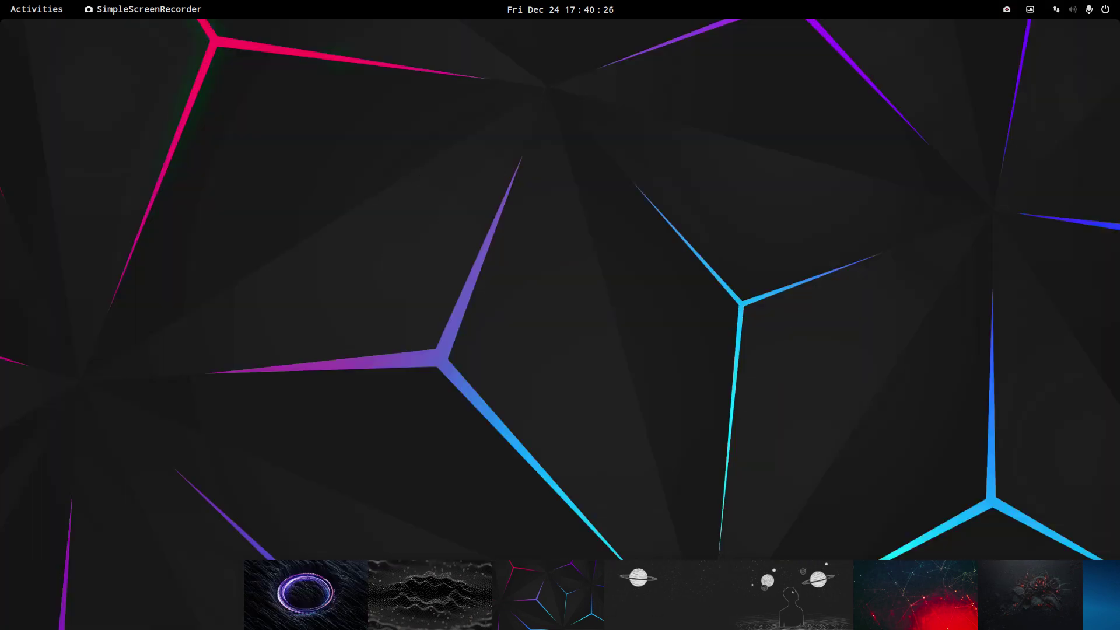
Cycle through wallpapers: grey dotted waves, hexagons, neon ring, pink-blue clouds and onward
key(Left)
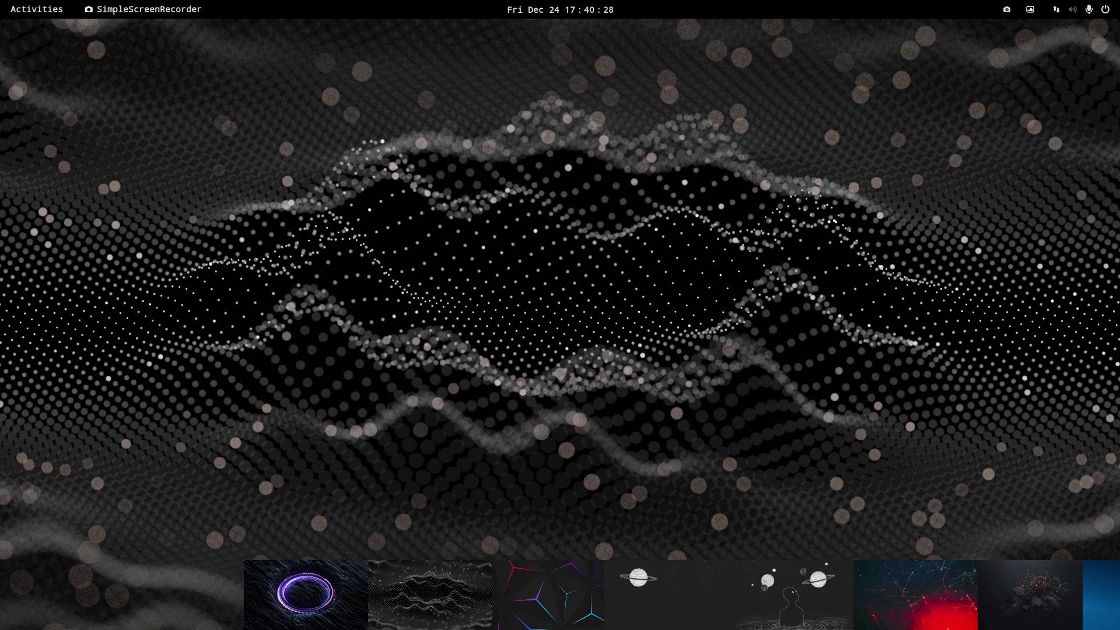
key(Left)
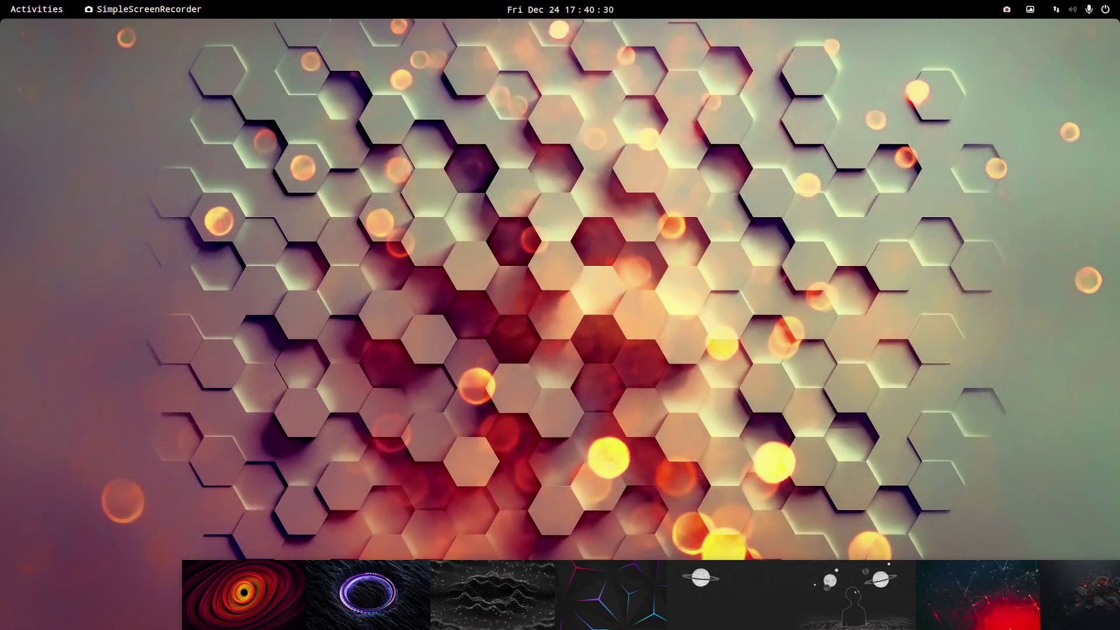
key(Left)
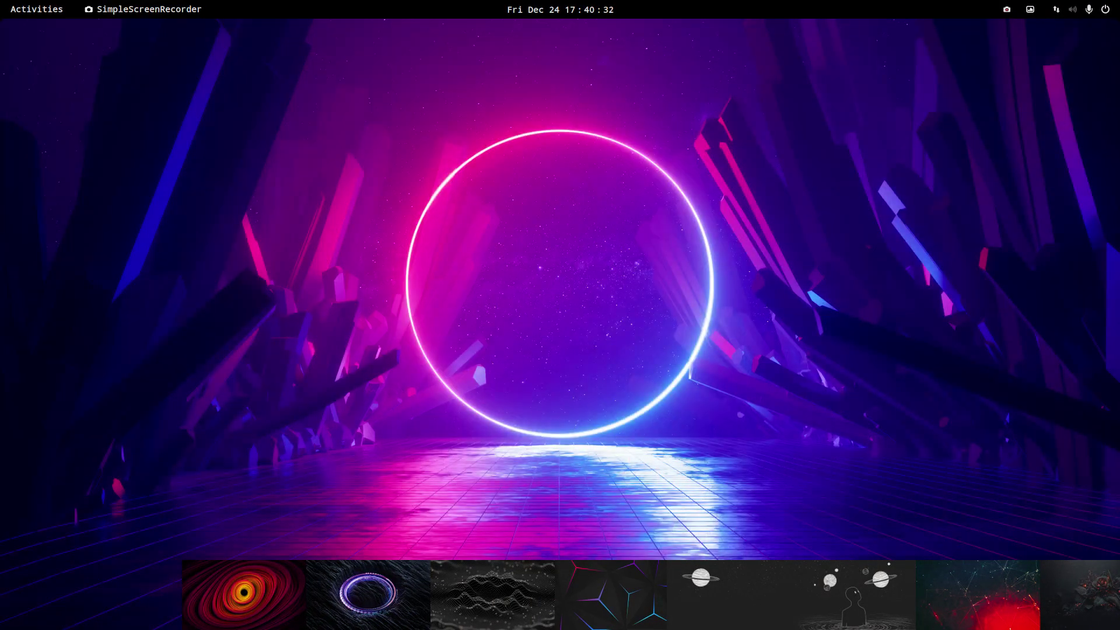
key(Left)
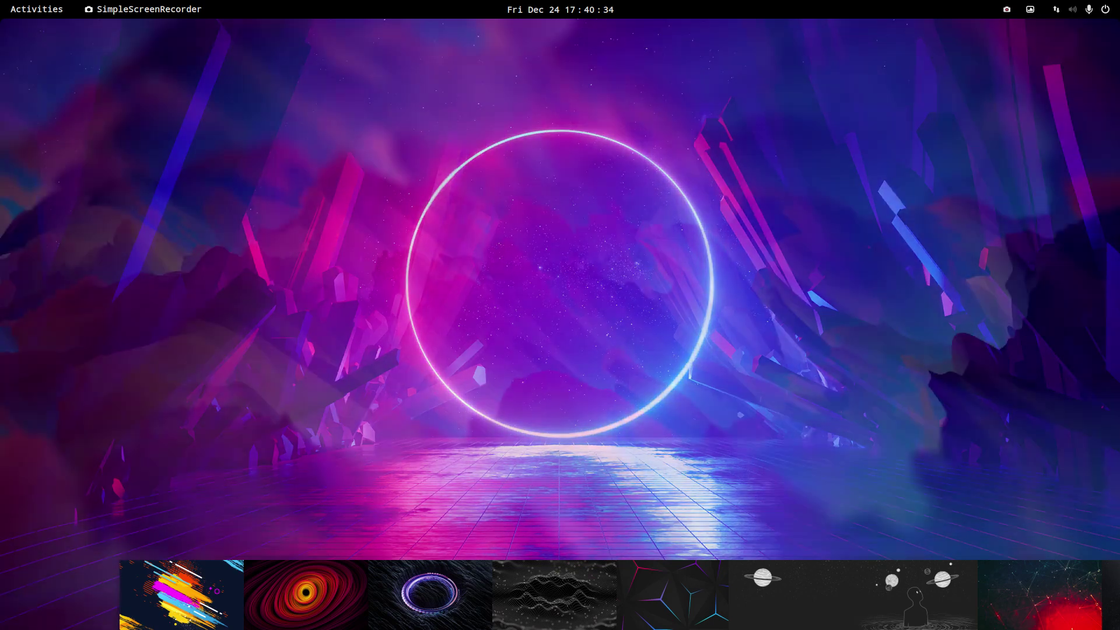
key(Left)
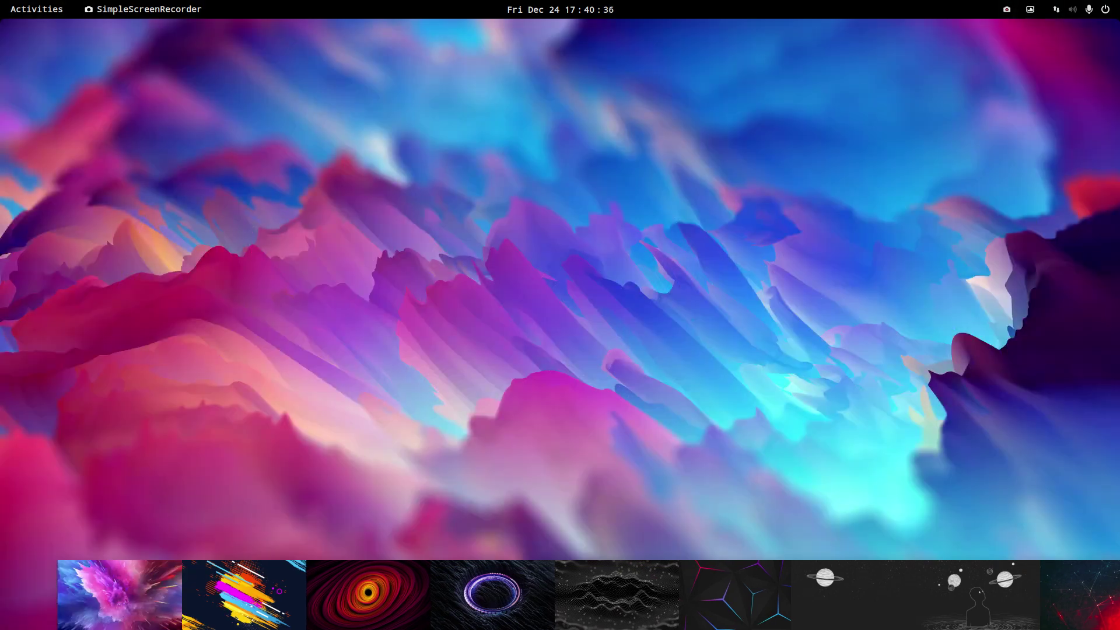
key(Left)
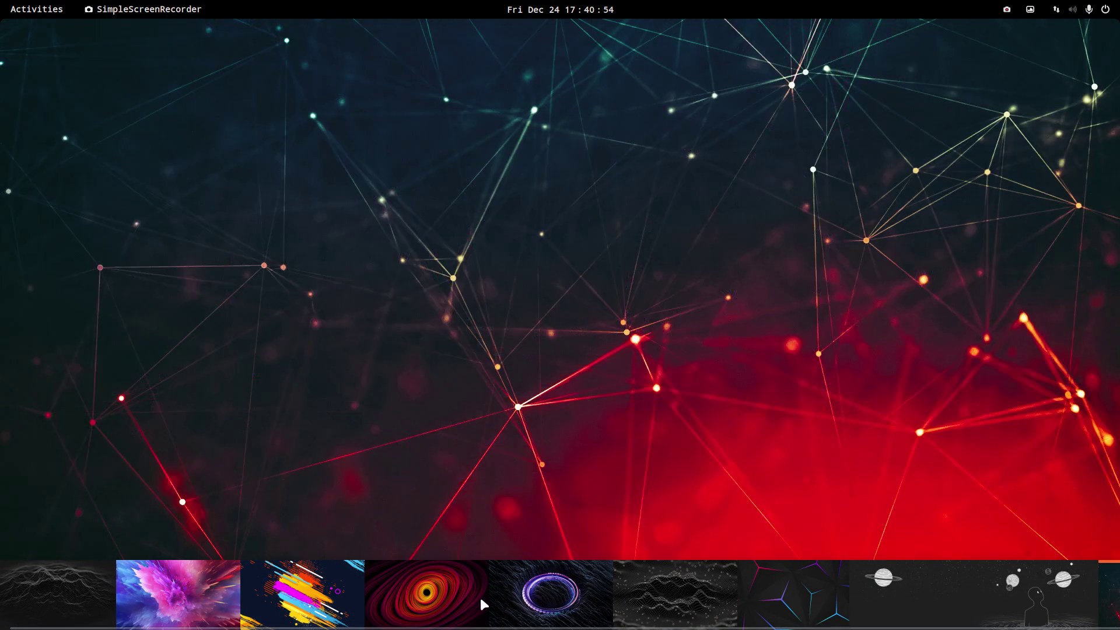
Apply the purple ring image as wallpaper and close the thumbnail strip
click(540, 596)
right_click(545, 597)
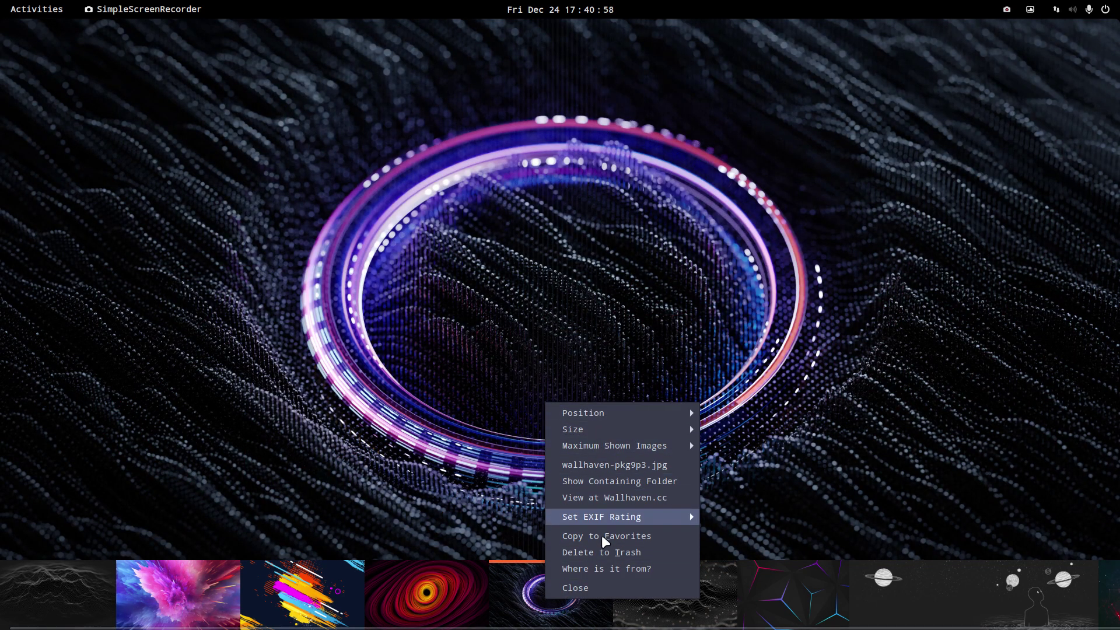
key(Return)
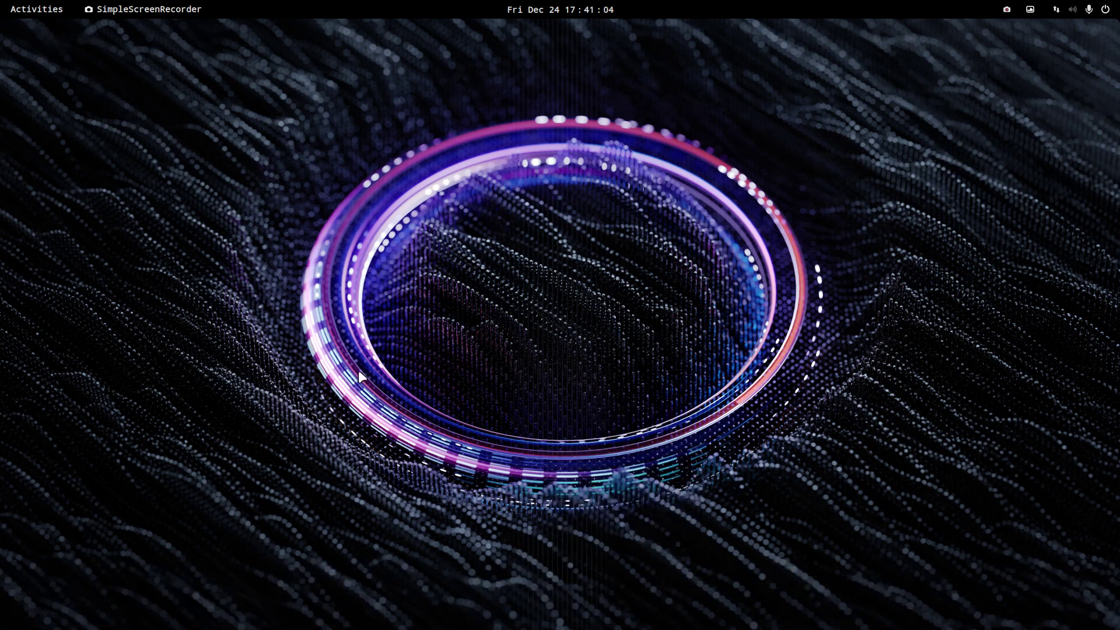
Open and dismiss the Activities overview and Variety's tray menu to view the new wallpaper
click(24, 9)
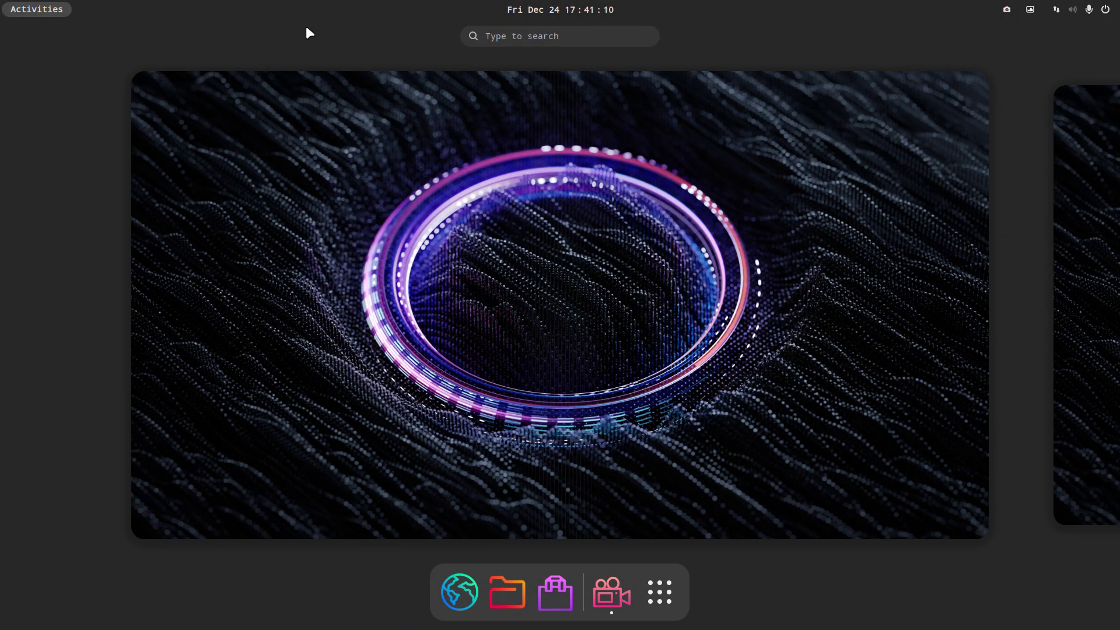
click(865, 106)
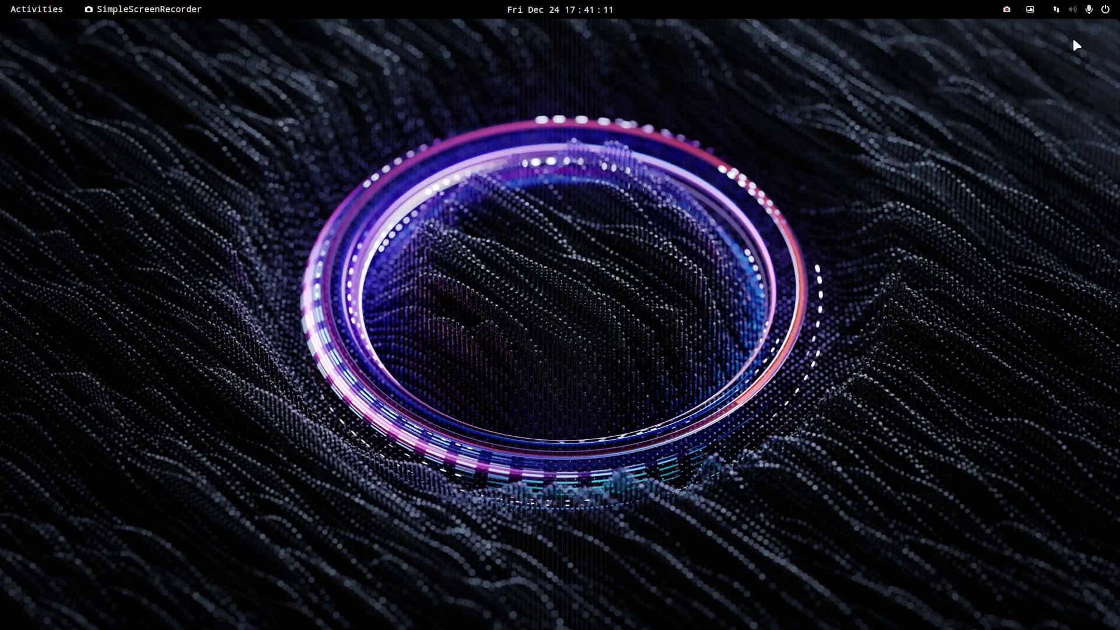
click(1030, 10)
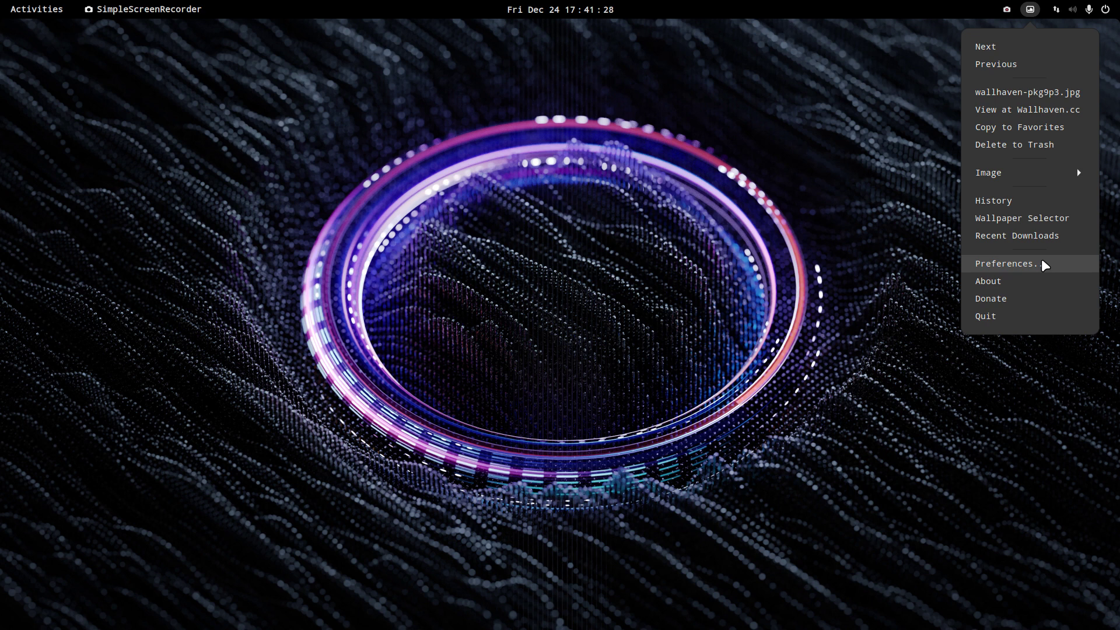
click(505, 283)
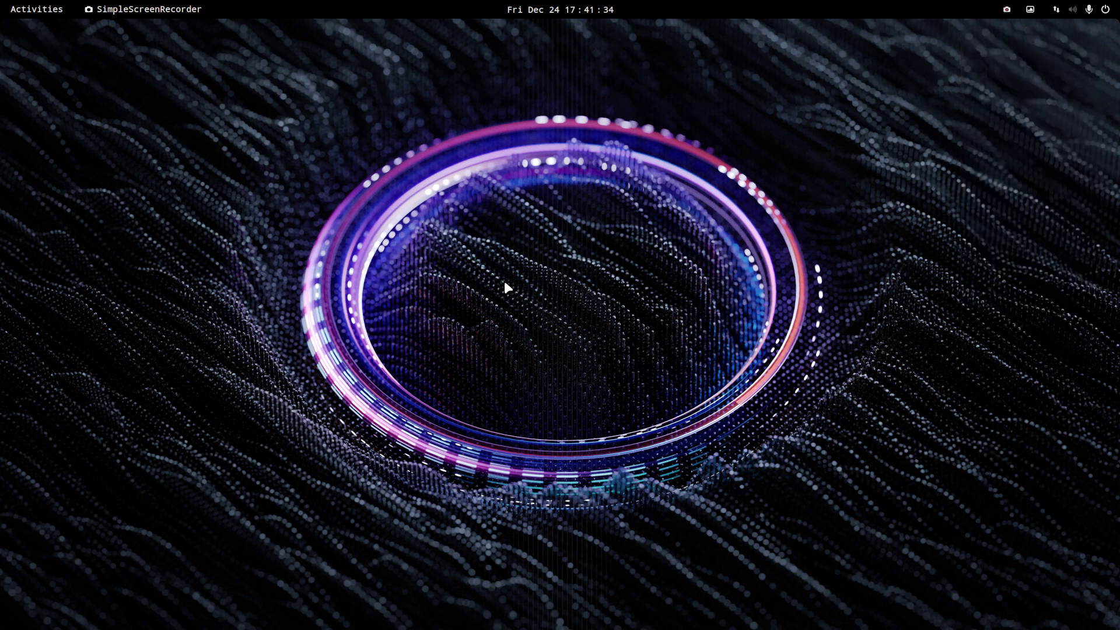
click(22, 15)
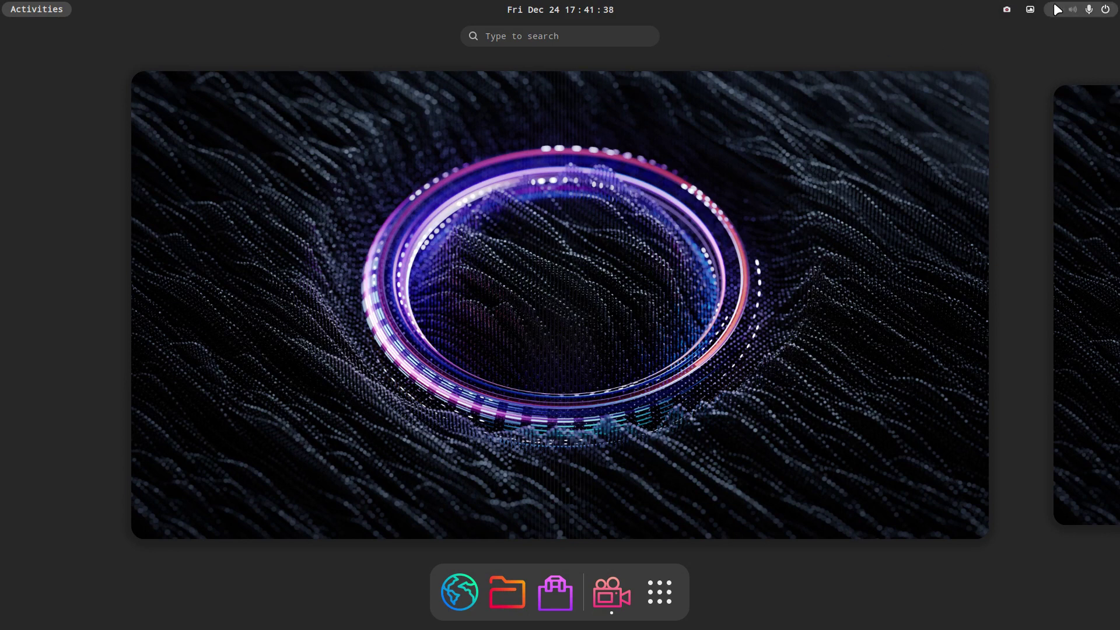
click(817, 172)
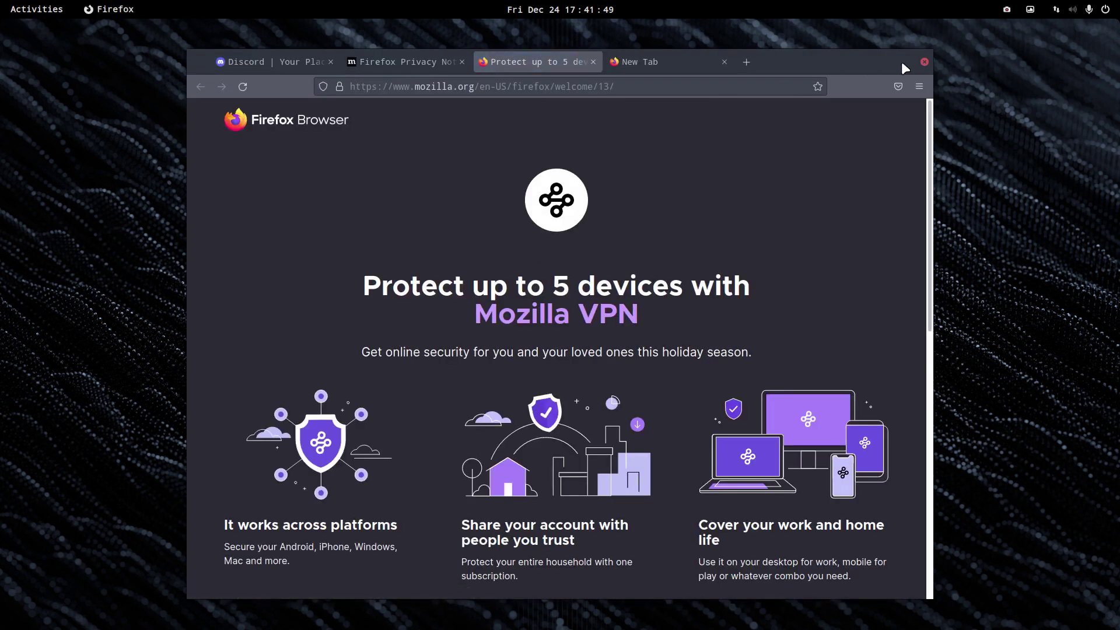
Maximize Firefox and search 'gnome extensions' from the new tab's address bar
double_click(863, 59)
click(434, 32)
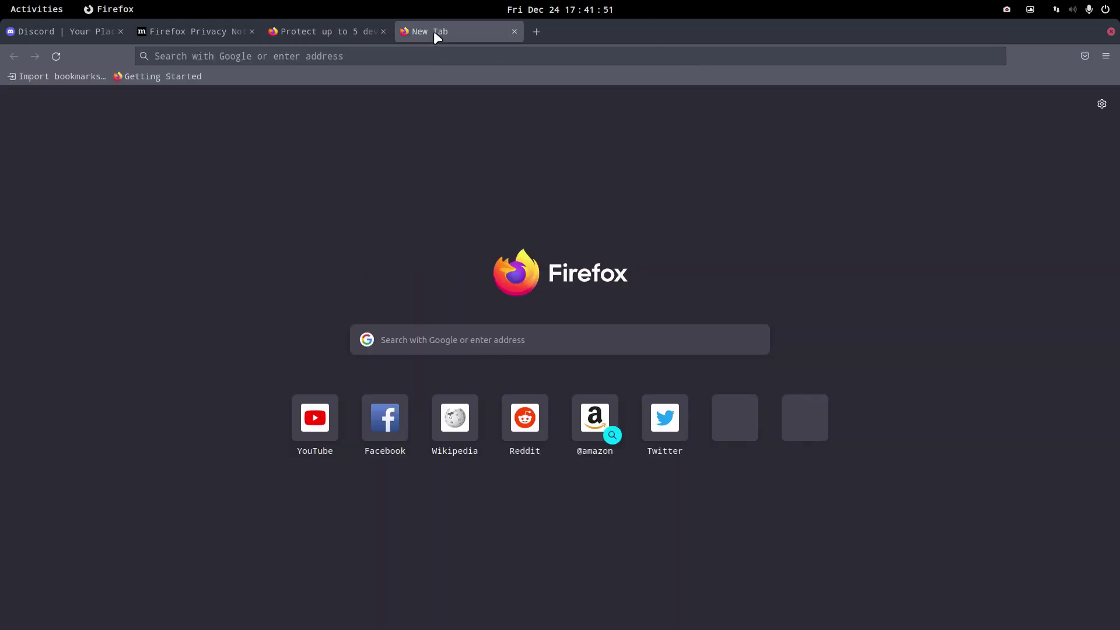
click(332, 56)
text(gnome )
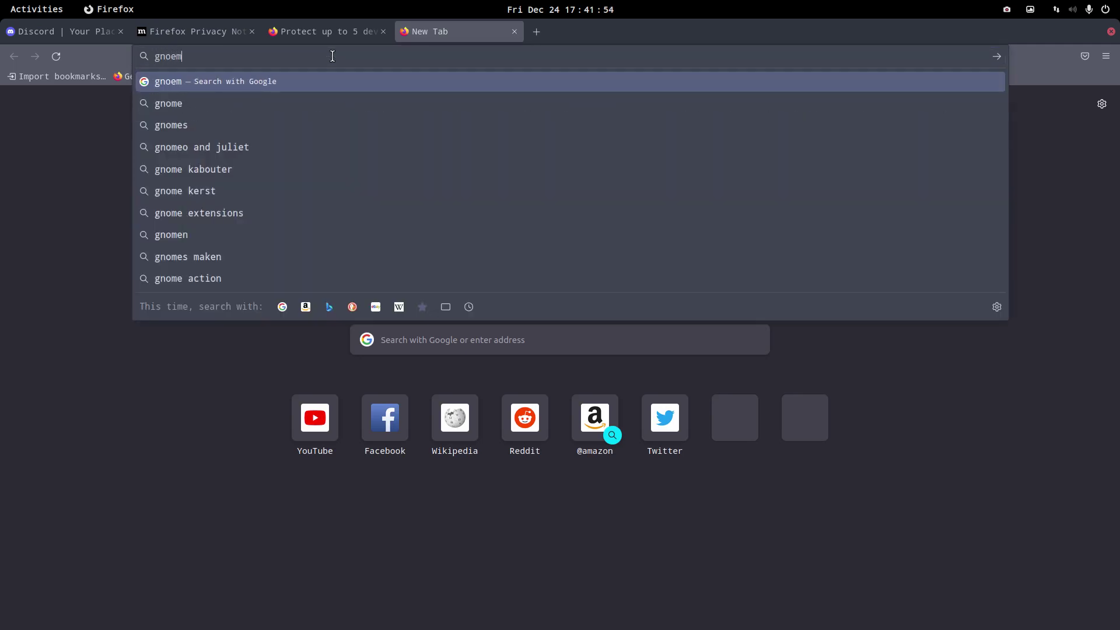
text(extensions.)
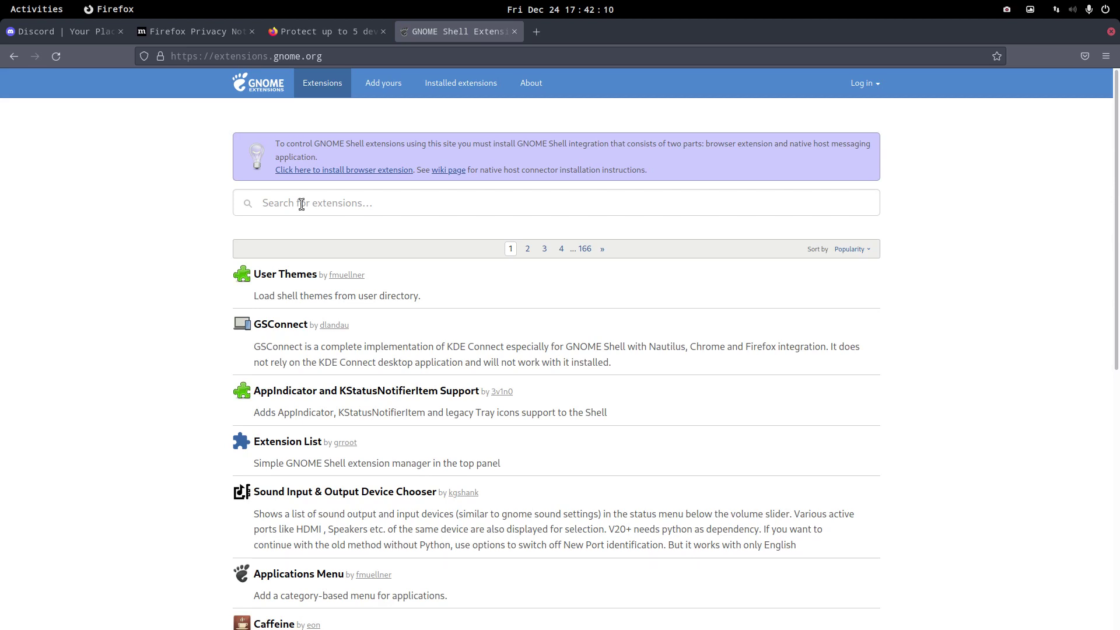
Install the GNOME Shell integration browser add-on, allowing the site and granting its permissions
click(392, 172)
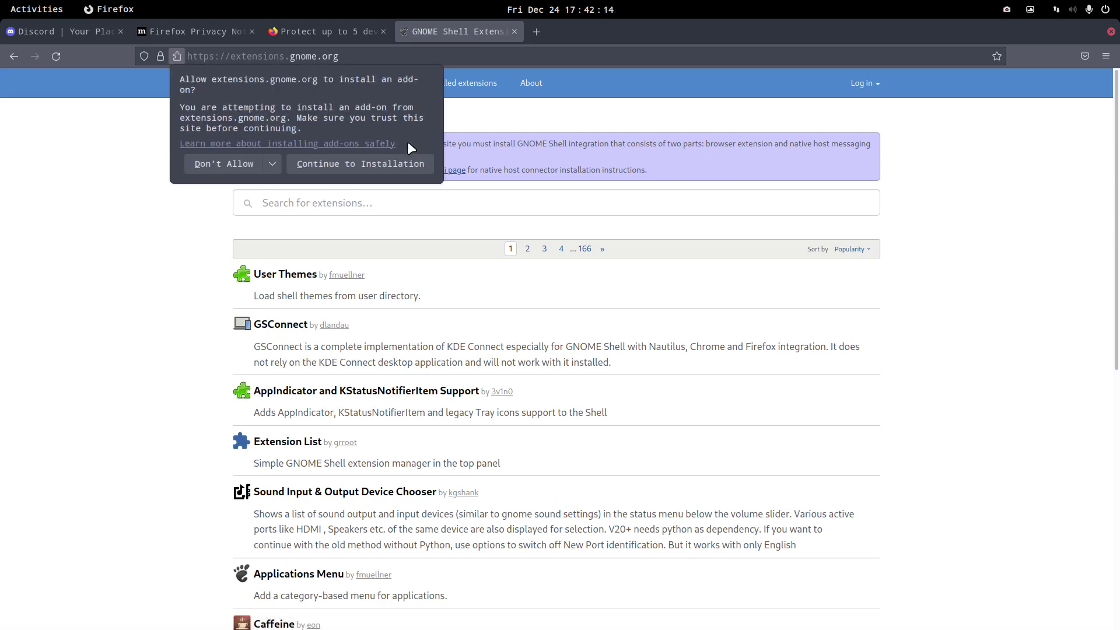
click(379, 164)
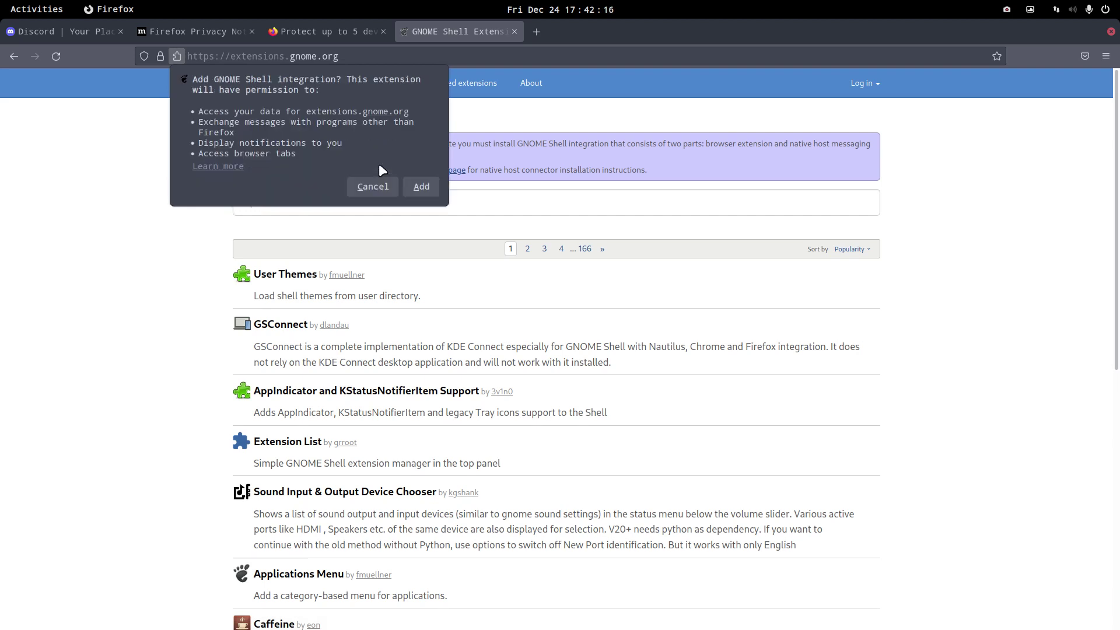
click(422, 185)
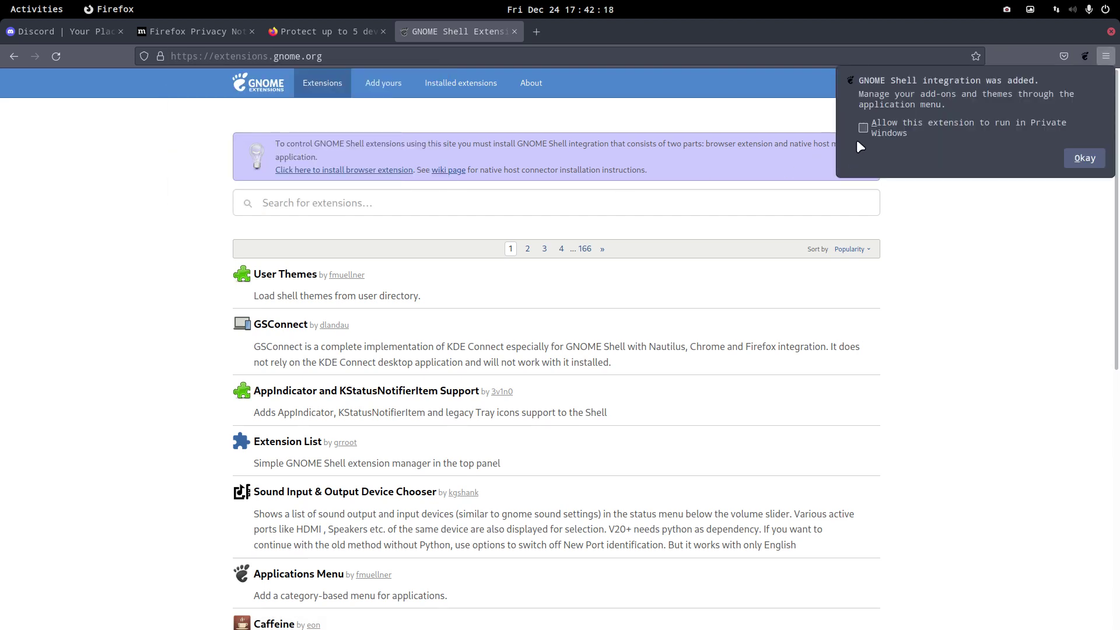
click(1085, 159)
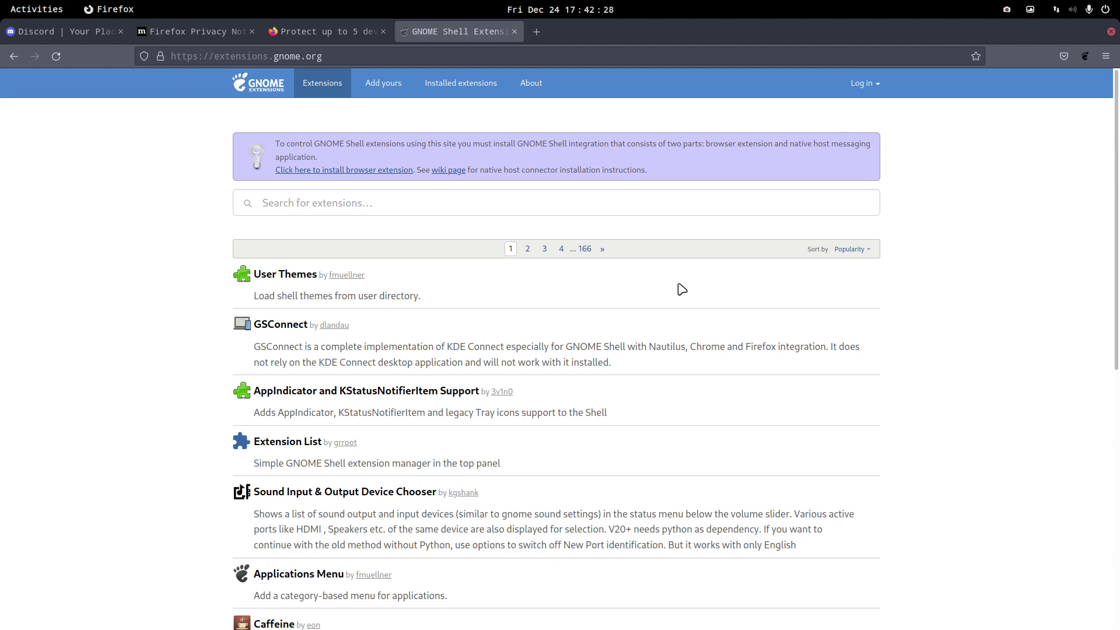
Keep the extension list sorted by Popularity, go to page 2, and scroll to Arch Linux Updates Indicator
click(853, 251)
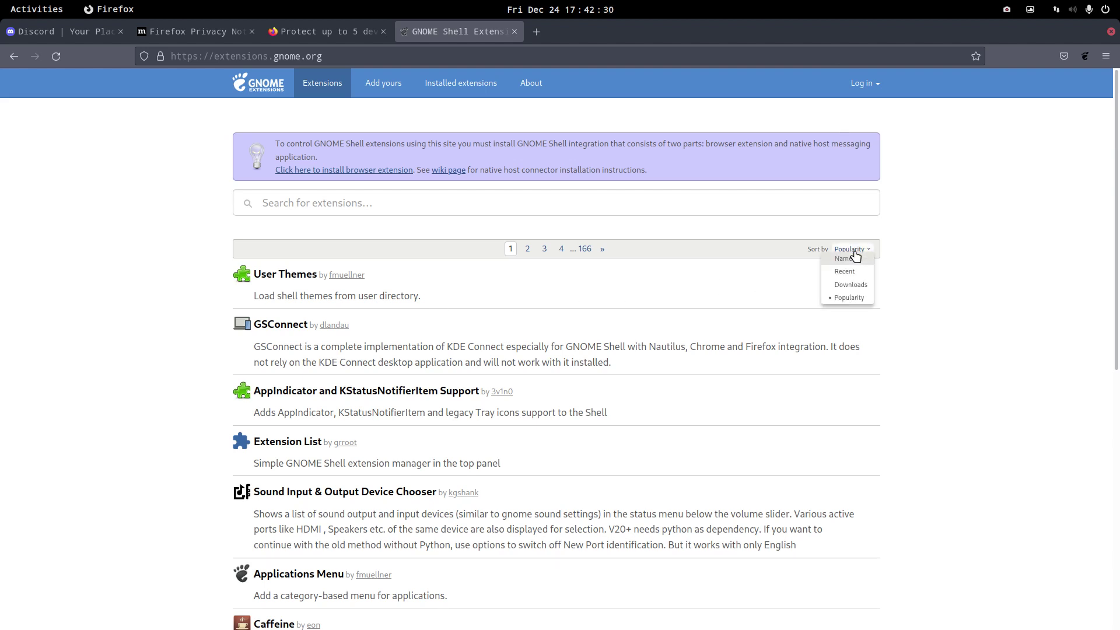
click(850, 249)
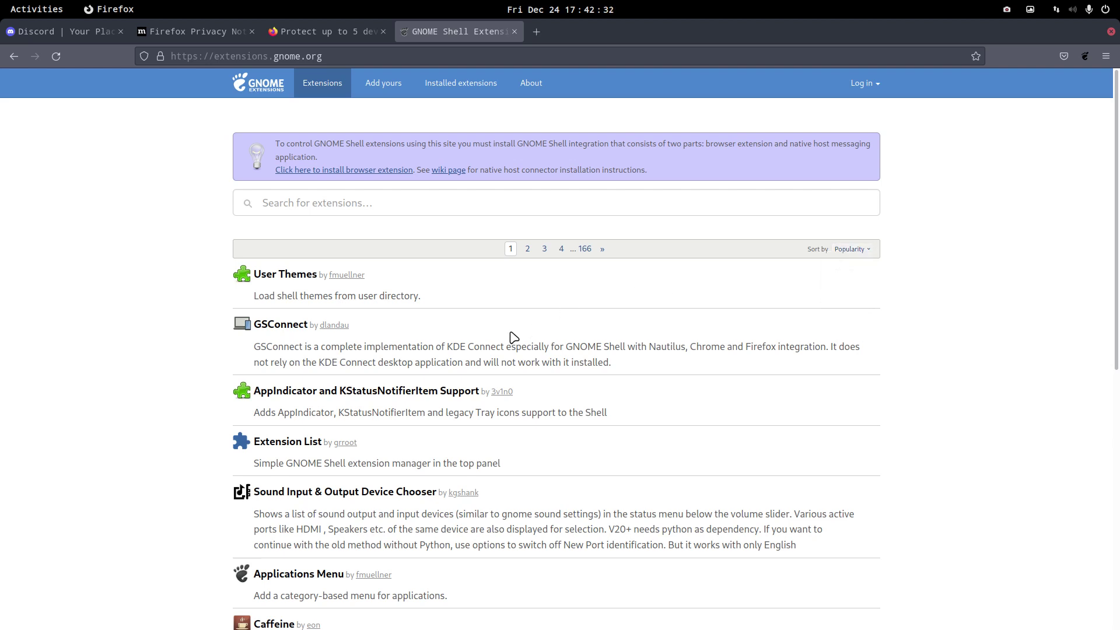
scroll(513, 338, down, 3)
scroll(513, 337, down, 3)
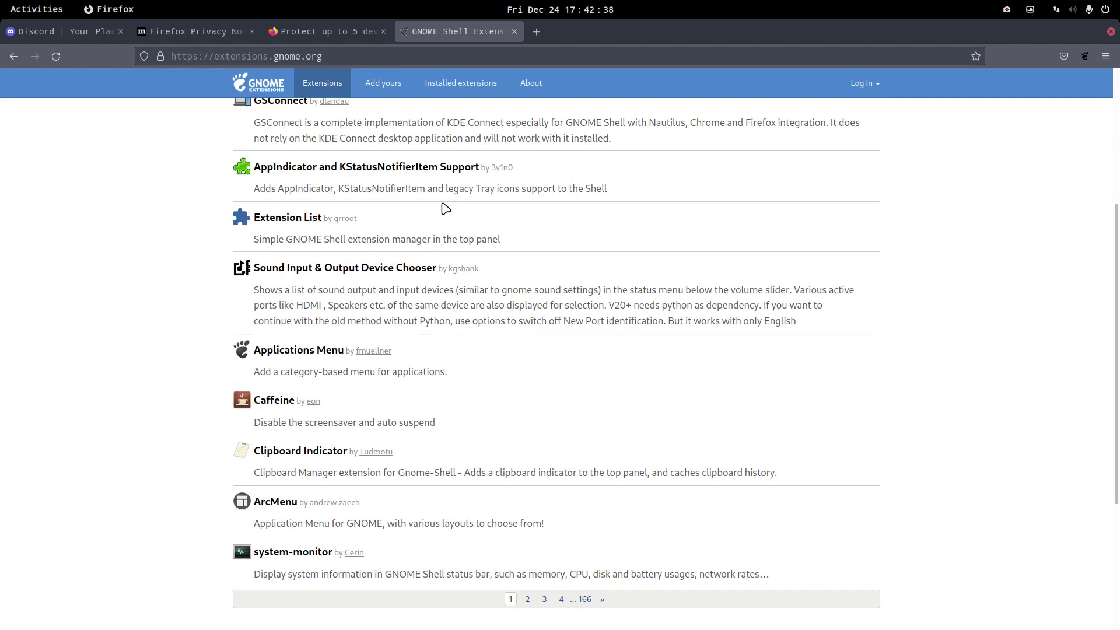
scroll(446, 209, down, 3)
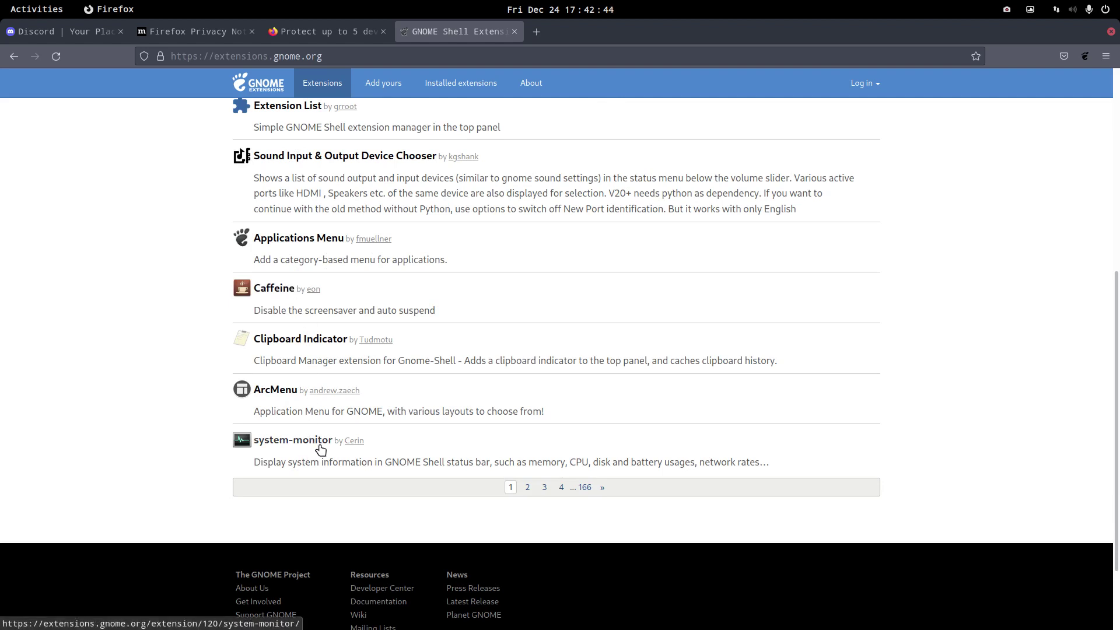
click(528, 489)
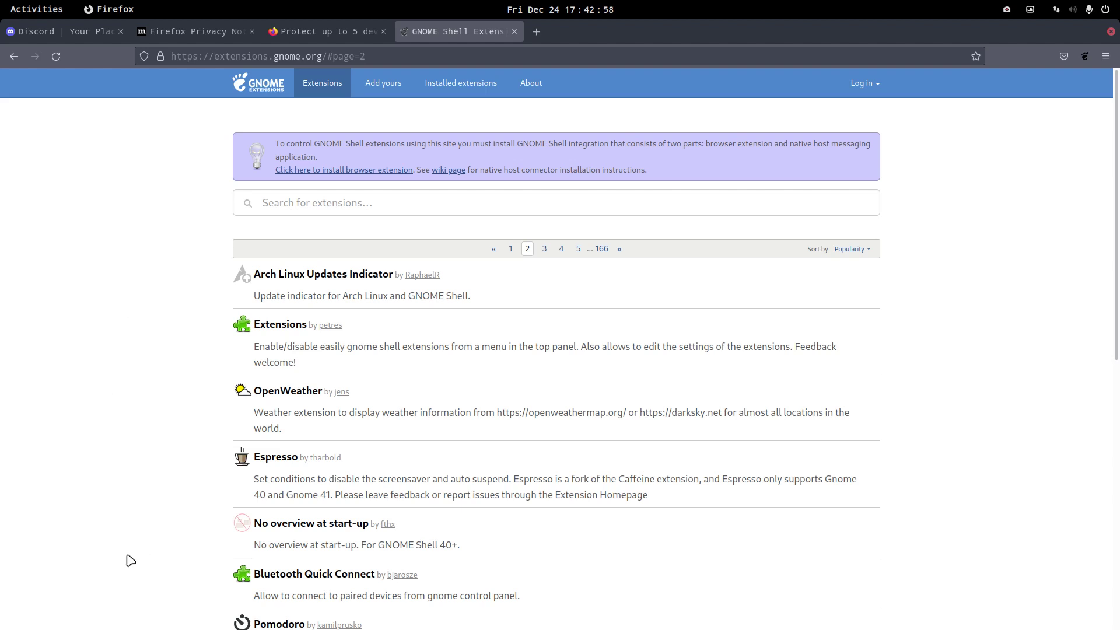
scroll(130, 555, down, 3)
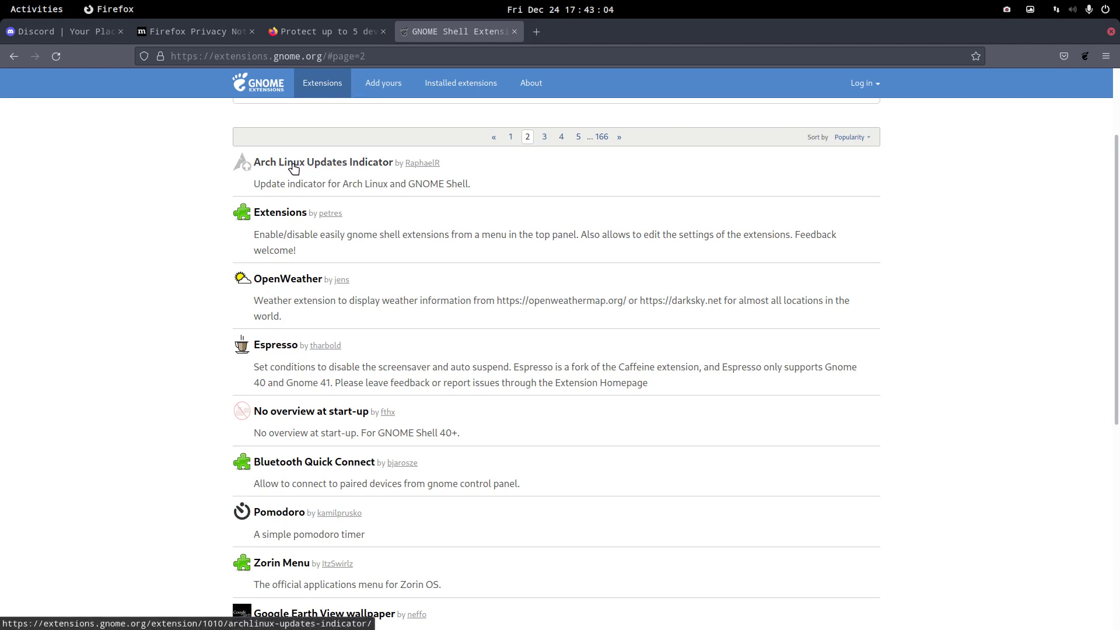
Open the Arch Linux Updates Indicator page and switch it on to install it
click(354, 170)
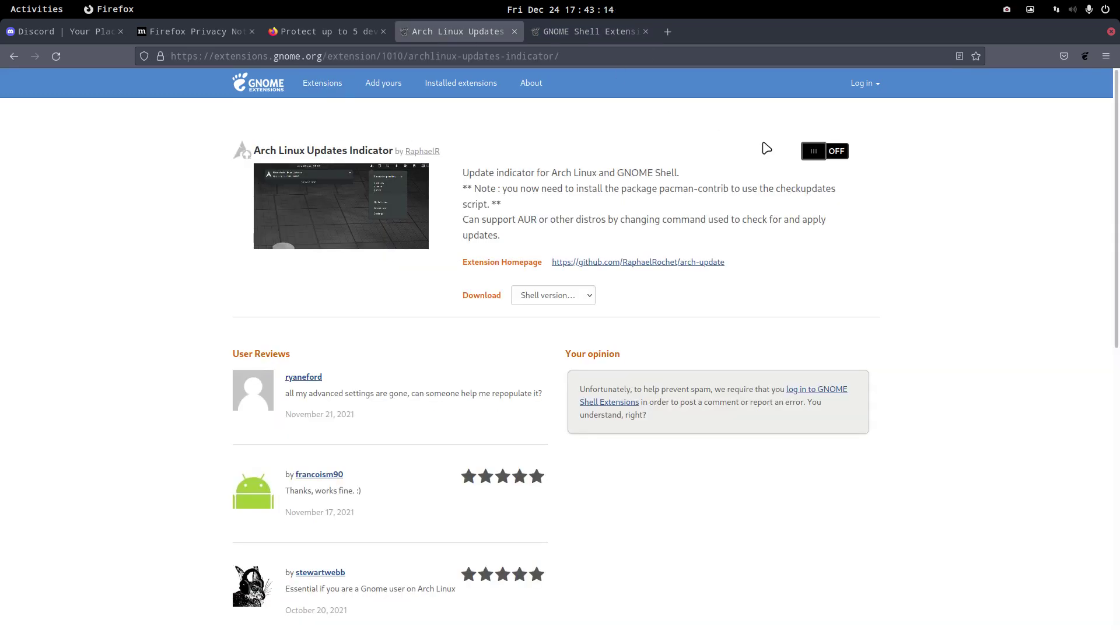
click(836, 155)
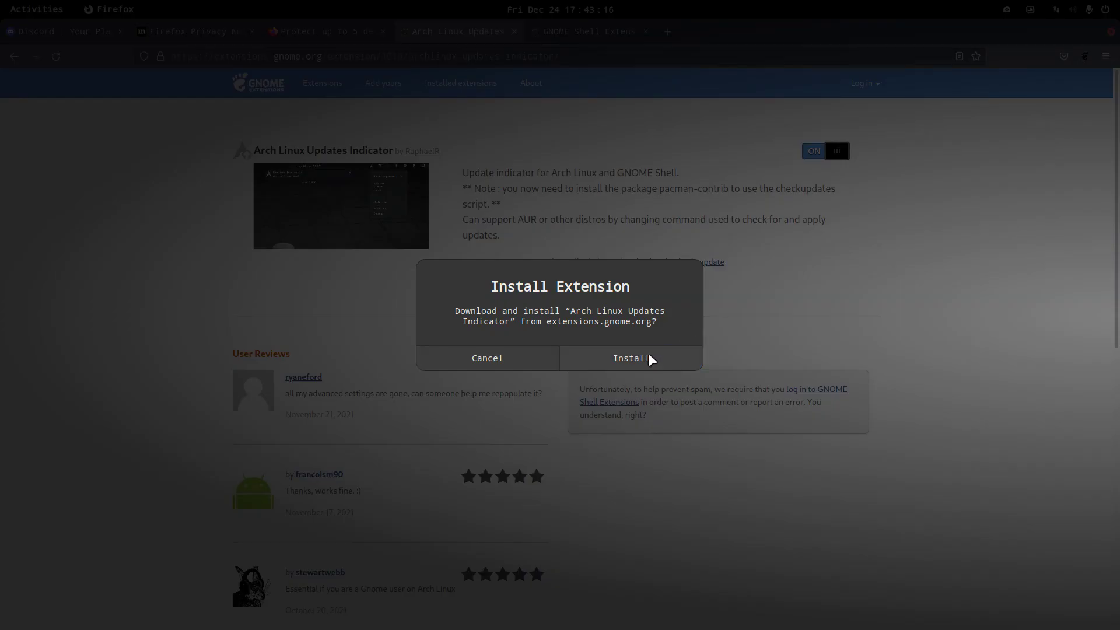
click(648, 359)
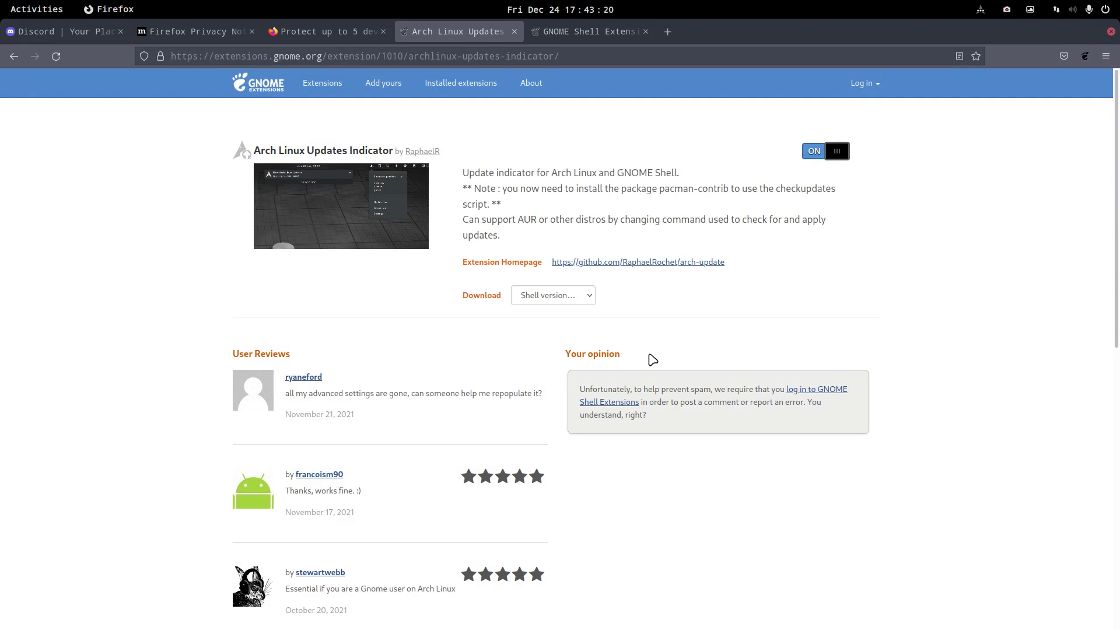
Run Check now from the panel indicator, then open and close its settings dialog
click(981, 7)
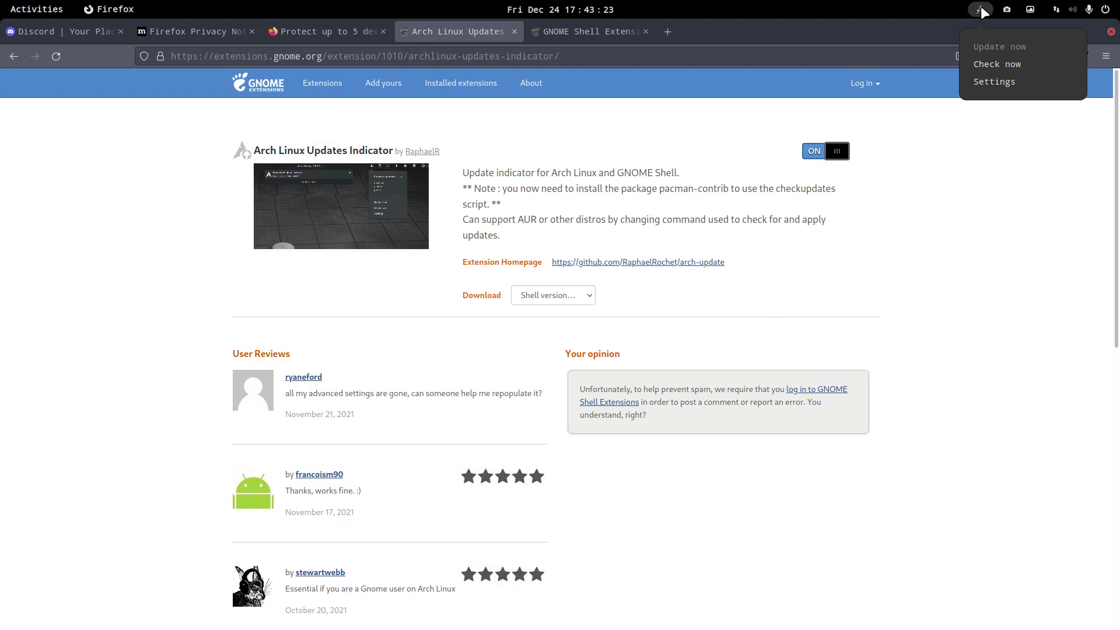
click(991, 61)
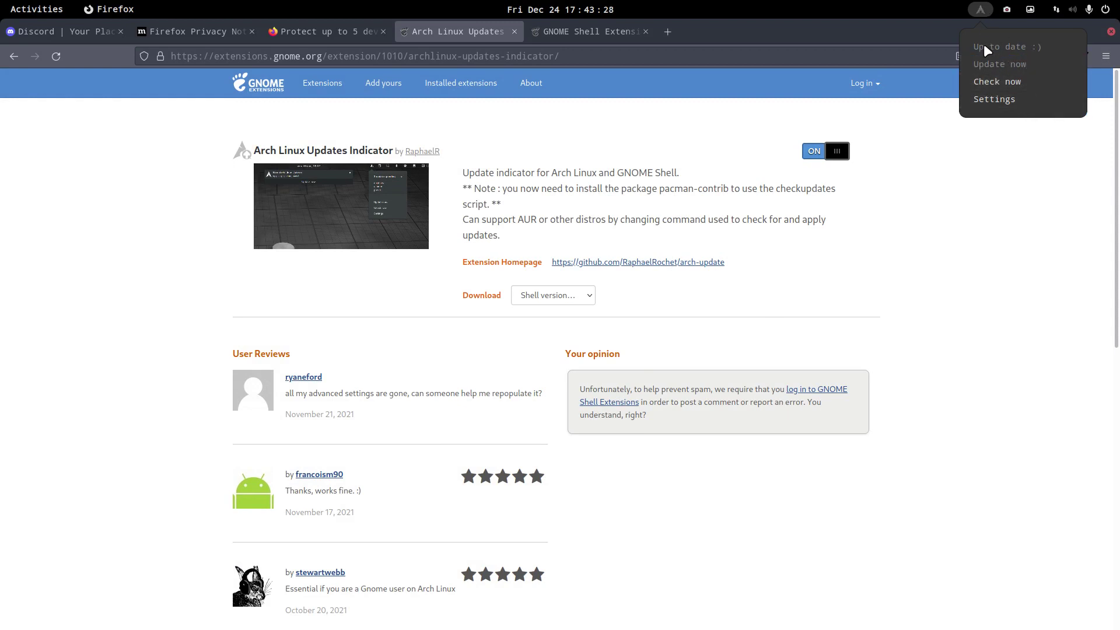
click(1028, 100)
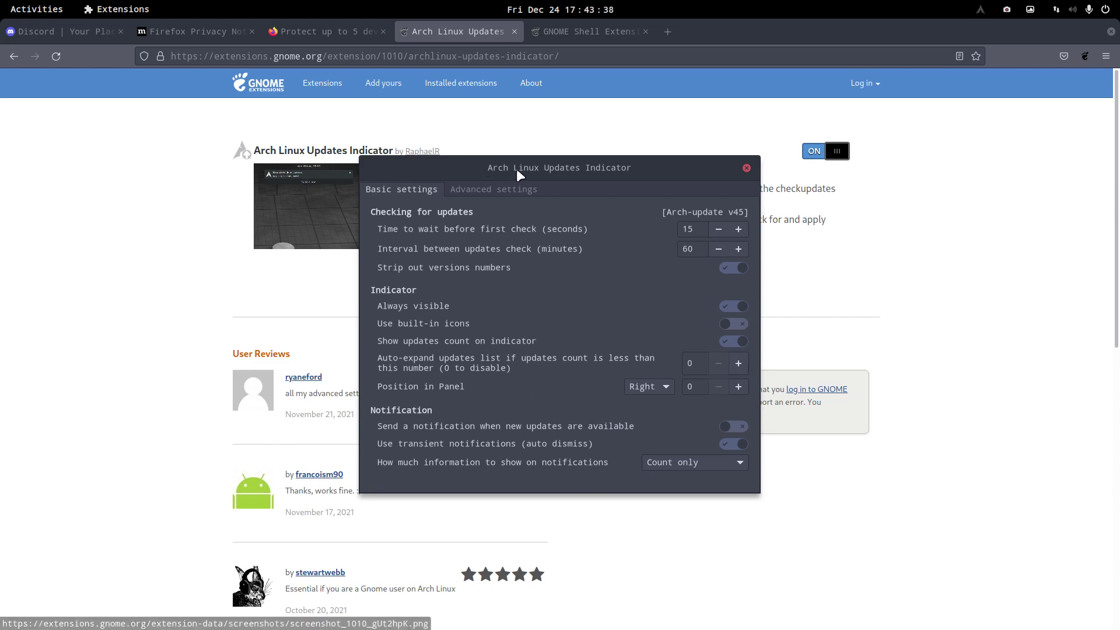
mouse_move(523, 167)
mouse_down()
mouse_move(675, 378)
mouse_move(774, 263)
mouse_move(531, 179)
mouse_up()
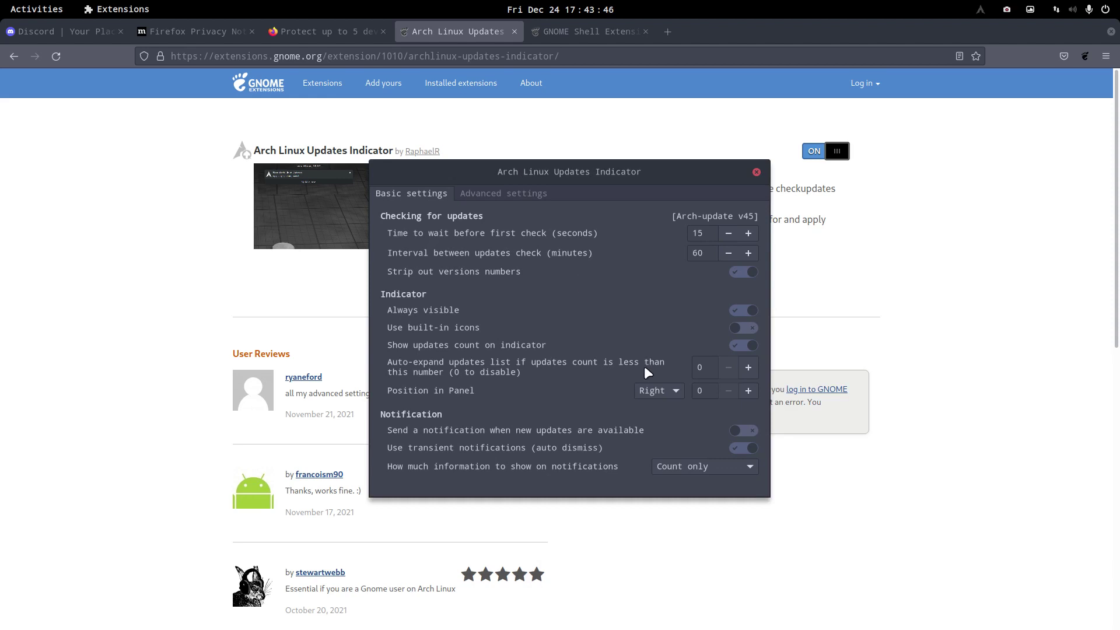
click(756, 172)
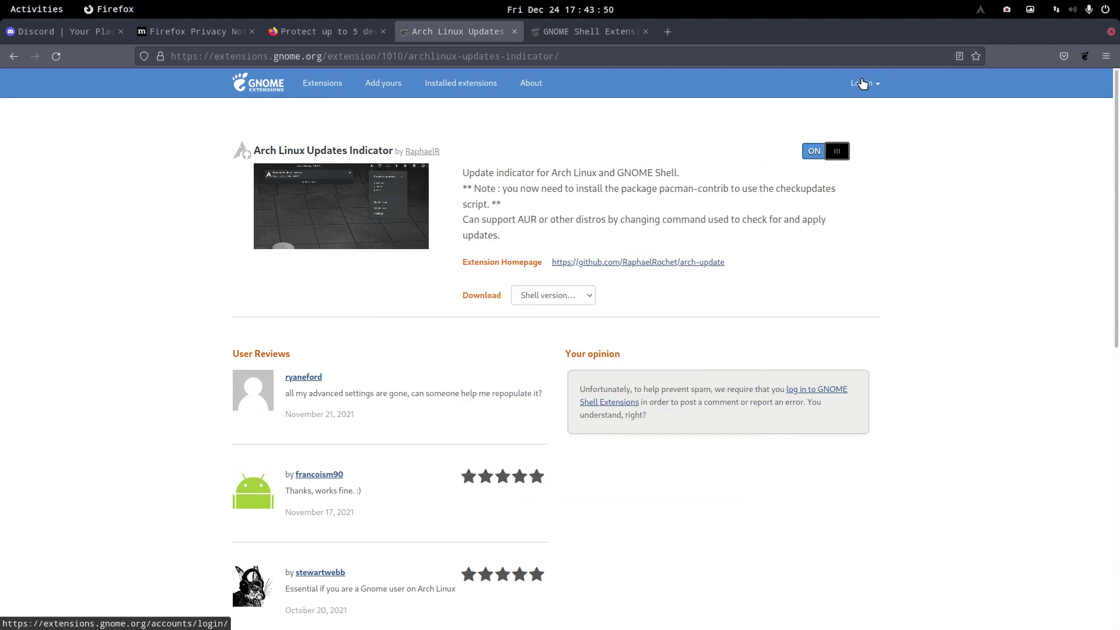
Return to page 2 of the extensions list and scroll through it
click(14, 56)
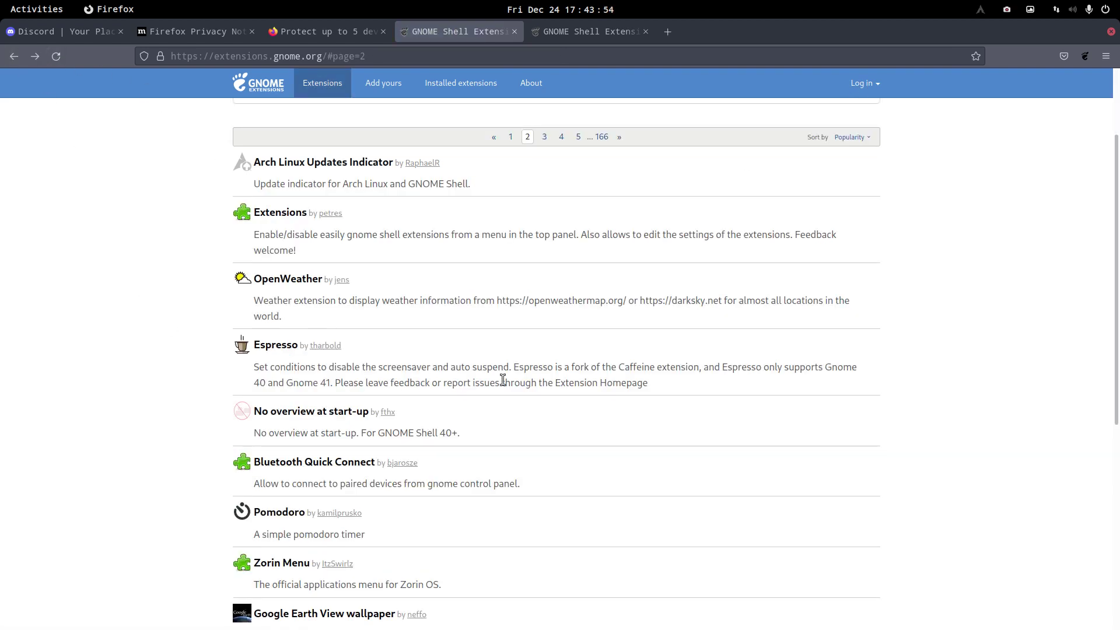
scroll(702, 412, down, 6)
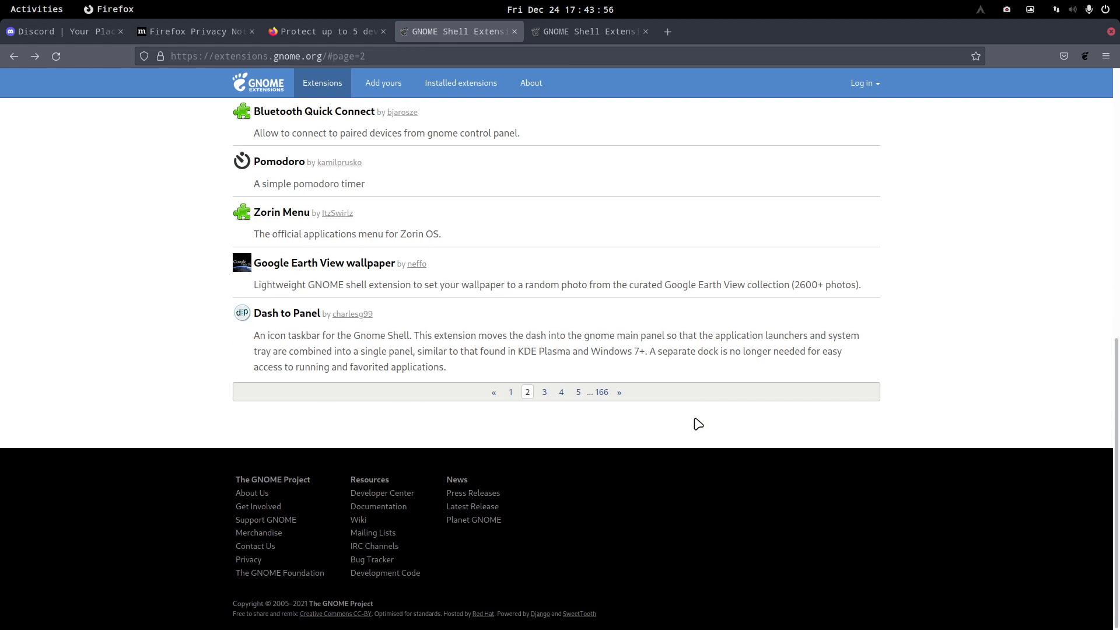
scroll(695, 423, up, 8)
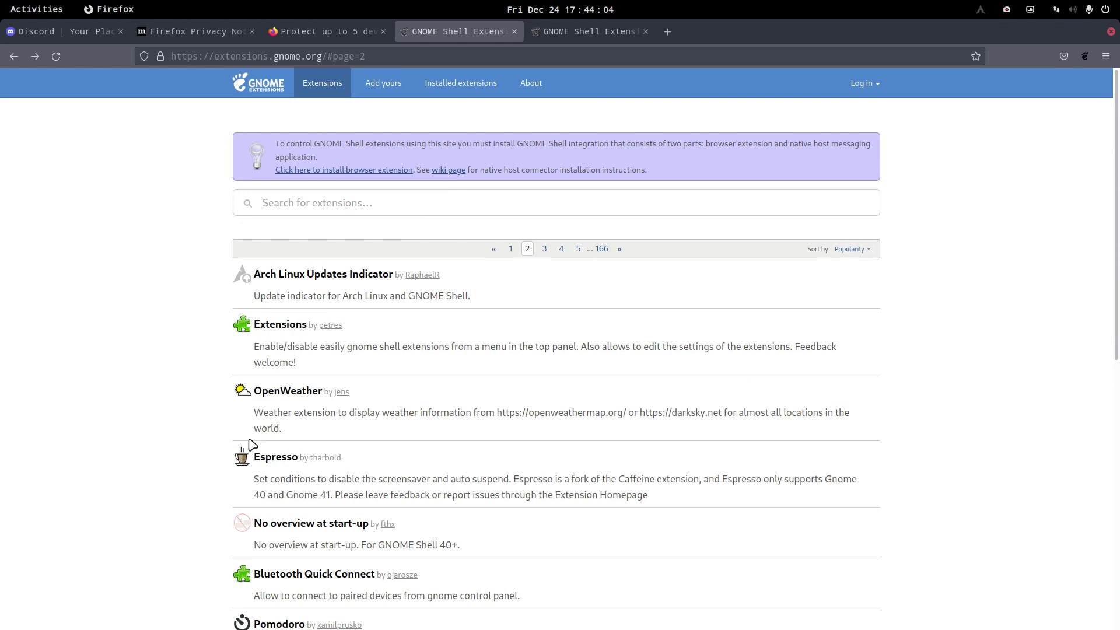
scroll(203, 470, down, 6)
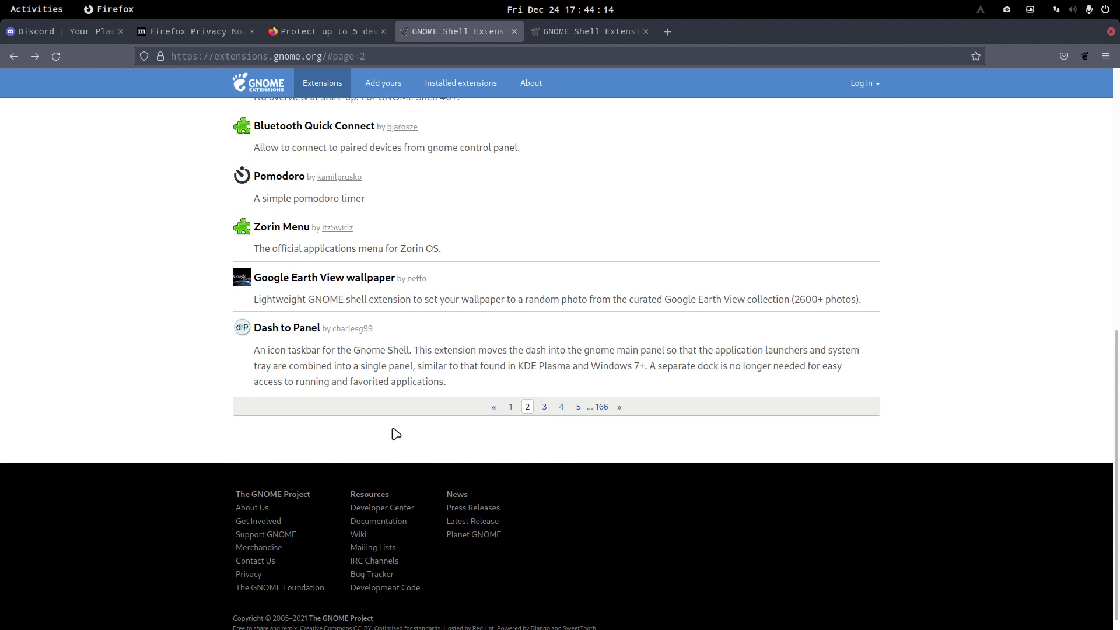
scroll(397, 421, up, 10)
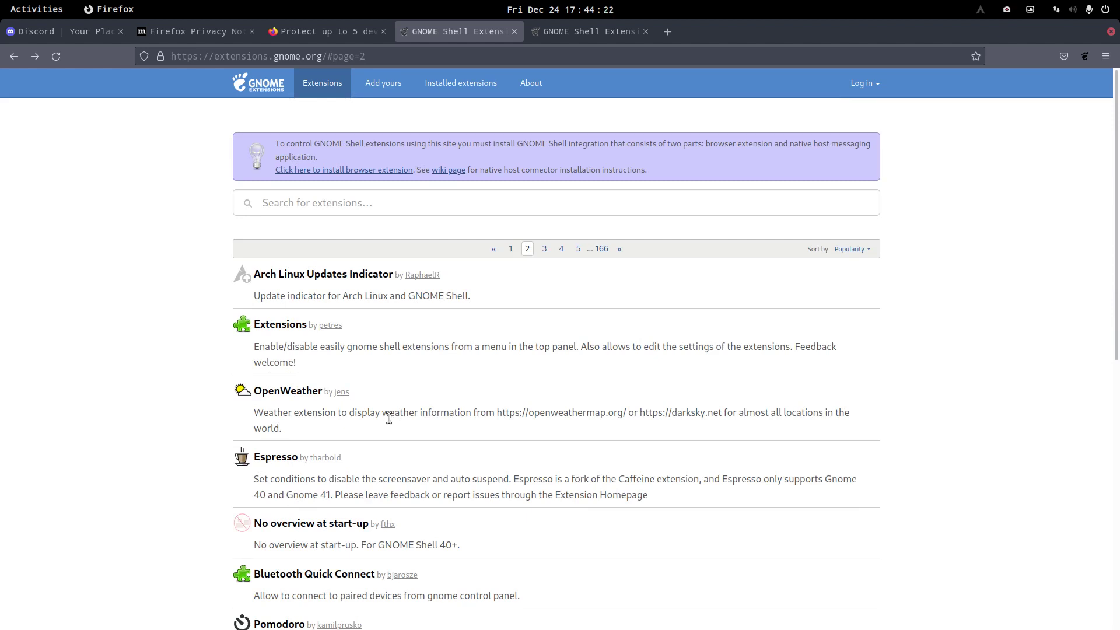
scroll(588, 492, down, 8)
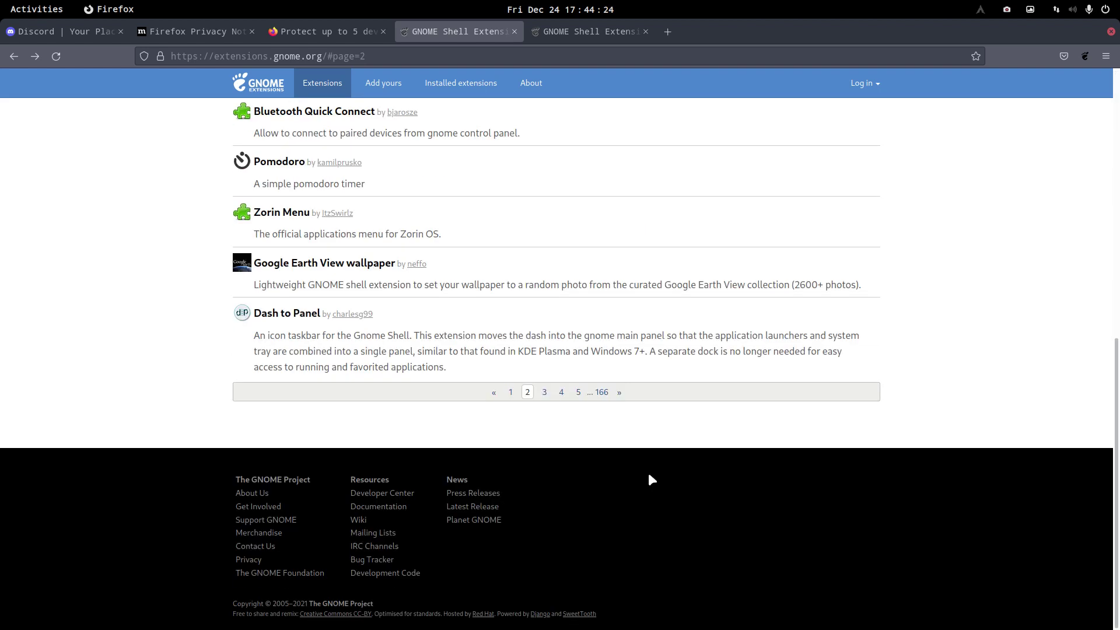
Browse page 3 of the extensions list, then close the Firefox window
click(544, 392)
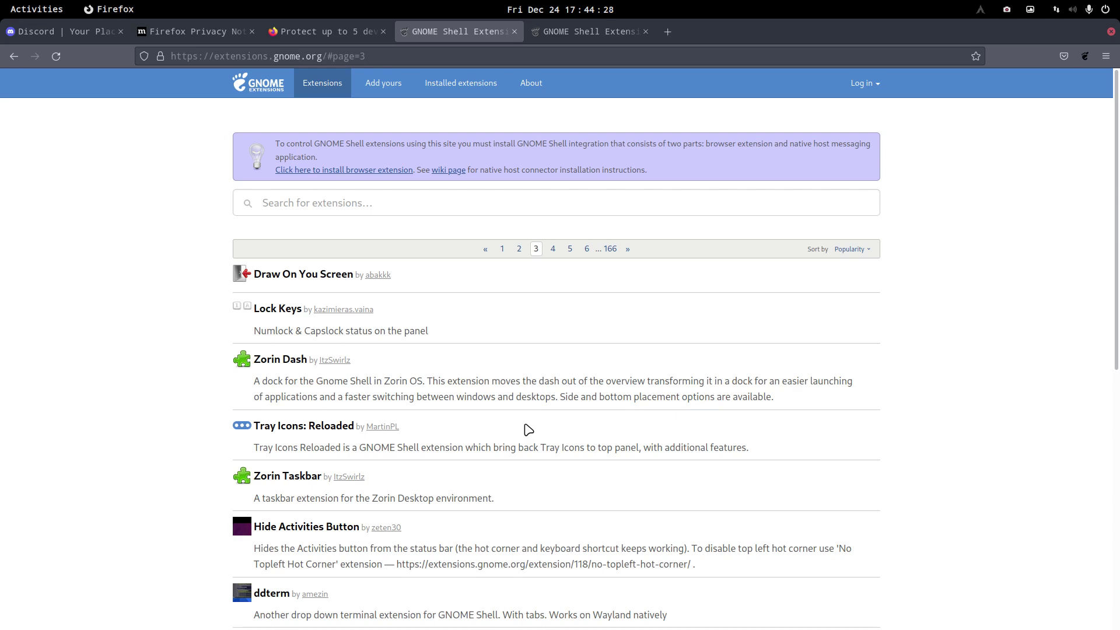
scroll(502, 452, down, 1)
scroll(501, 452, down, 5)
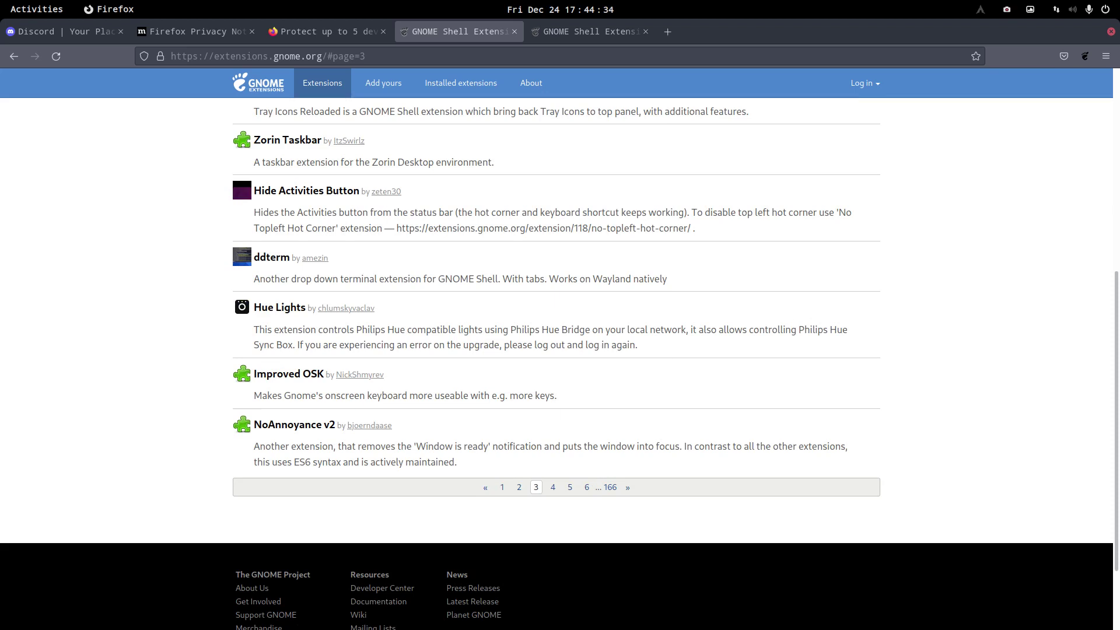
right_click(861, 33)
click(982, 203)
click(1111, 32)
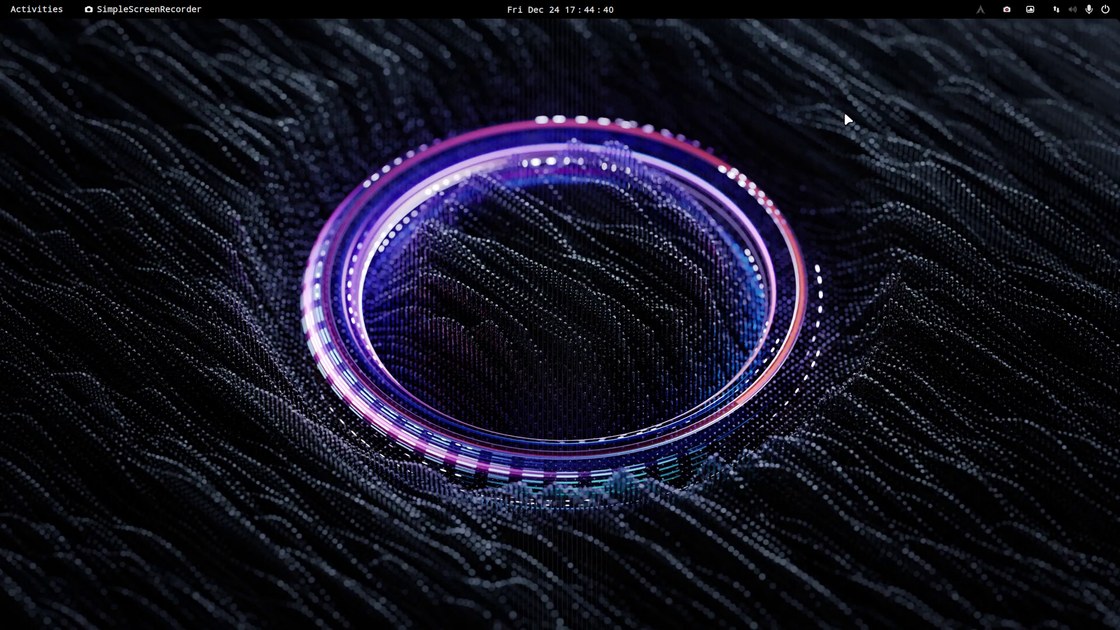
Open the Arch Linux Updates Indicator's Settings from its panel menu
click(979, 10)
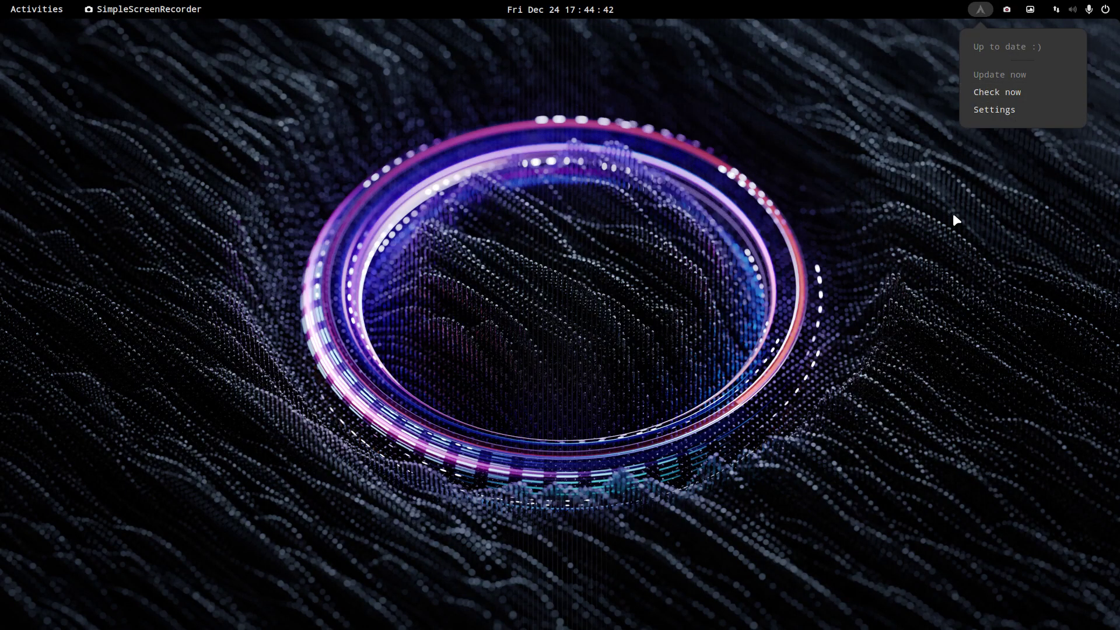
click(954, 215)
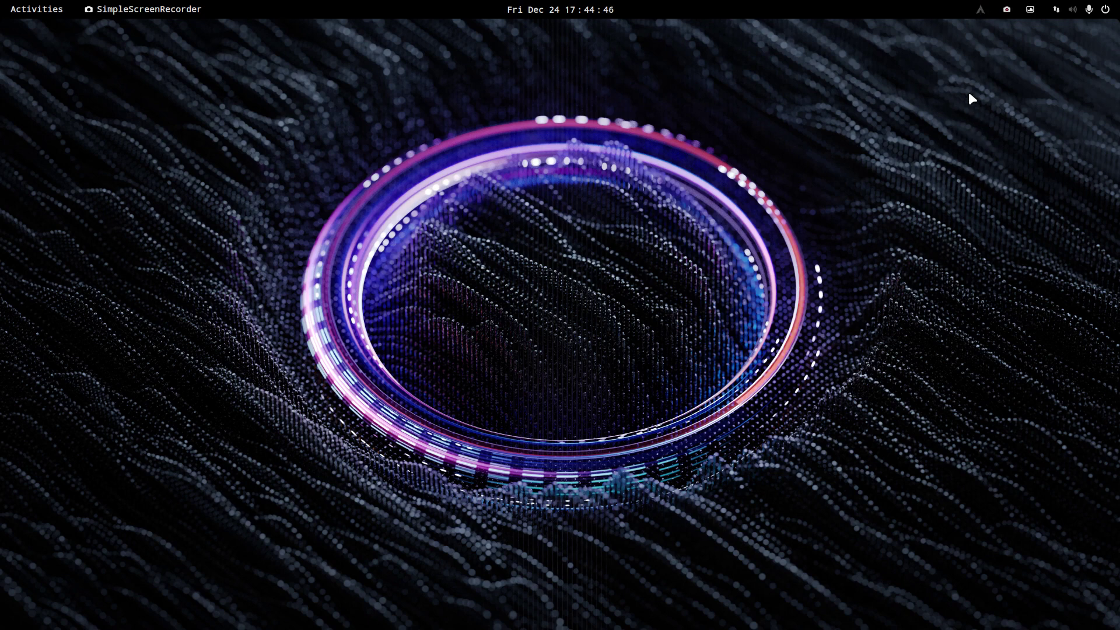
click(982, 5)
mouse_move(1008, 9)
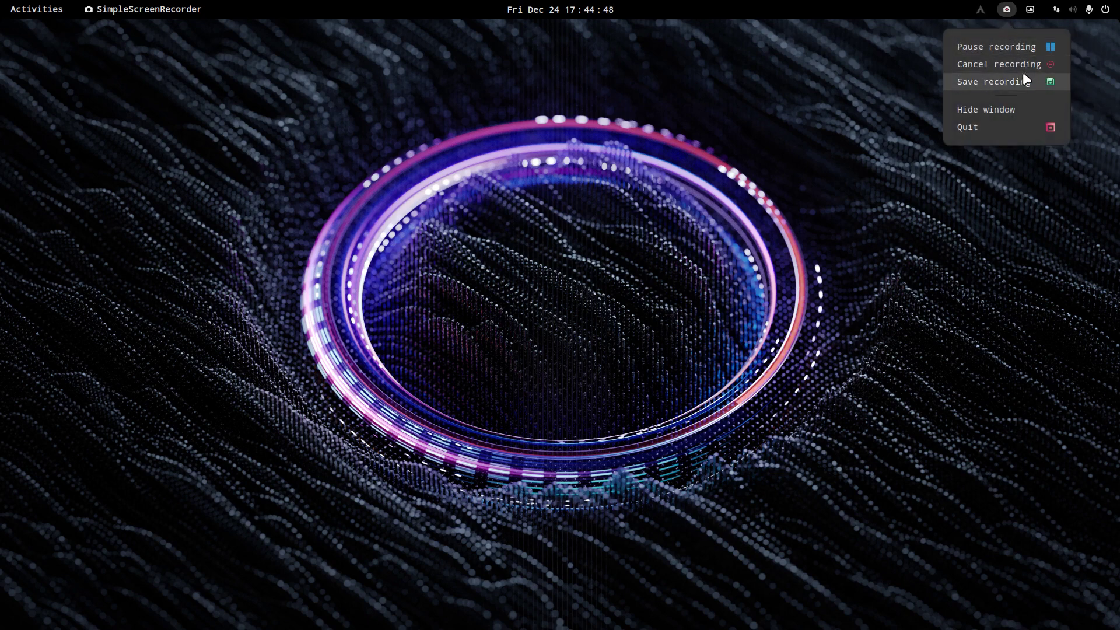
click(980, 12)
click(979, 12)
click(995, 108)
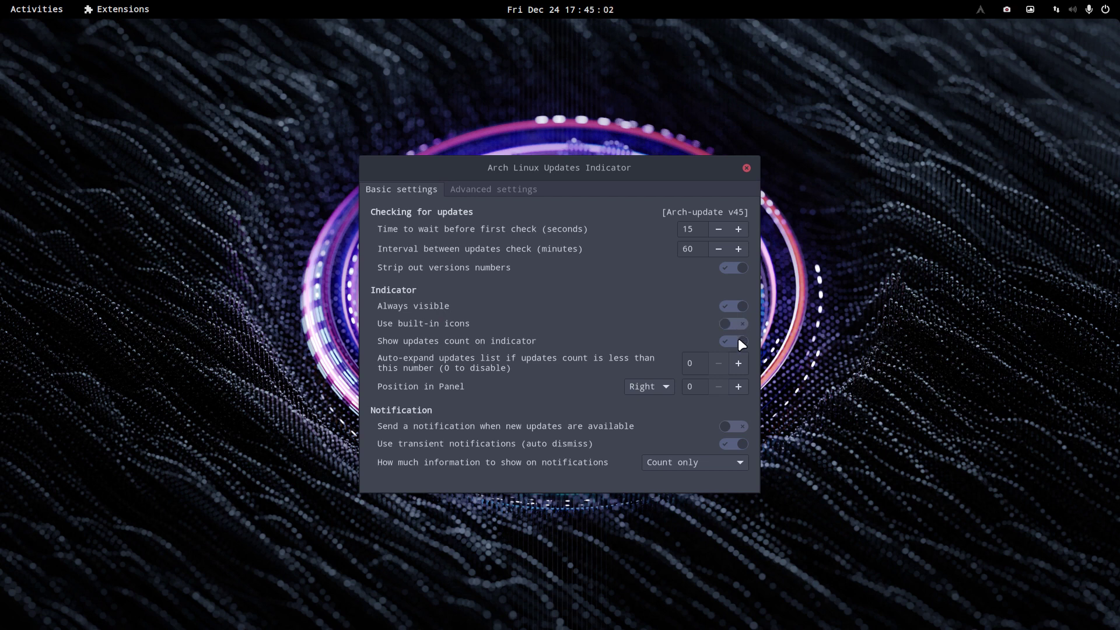
Review the Advanced settings tab, close the dialog, and open the Activities overview
click(510, 196)
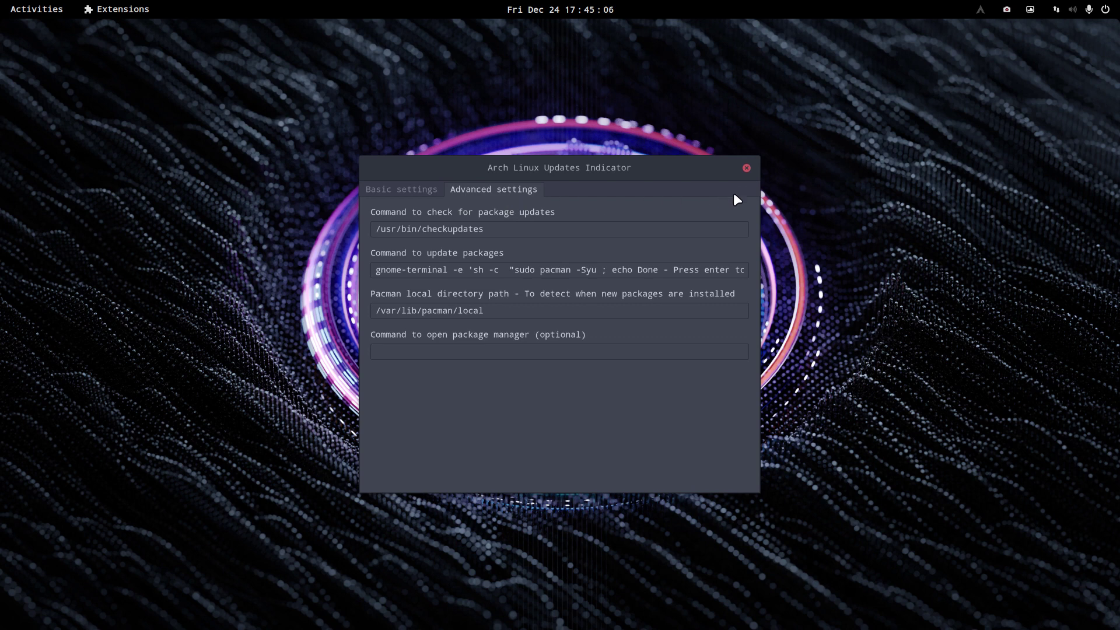
click(747, 168)
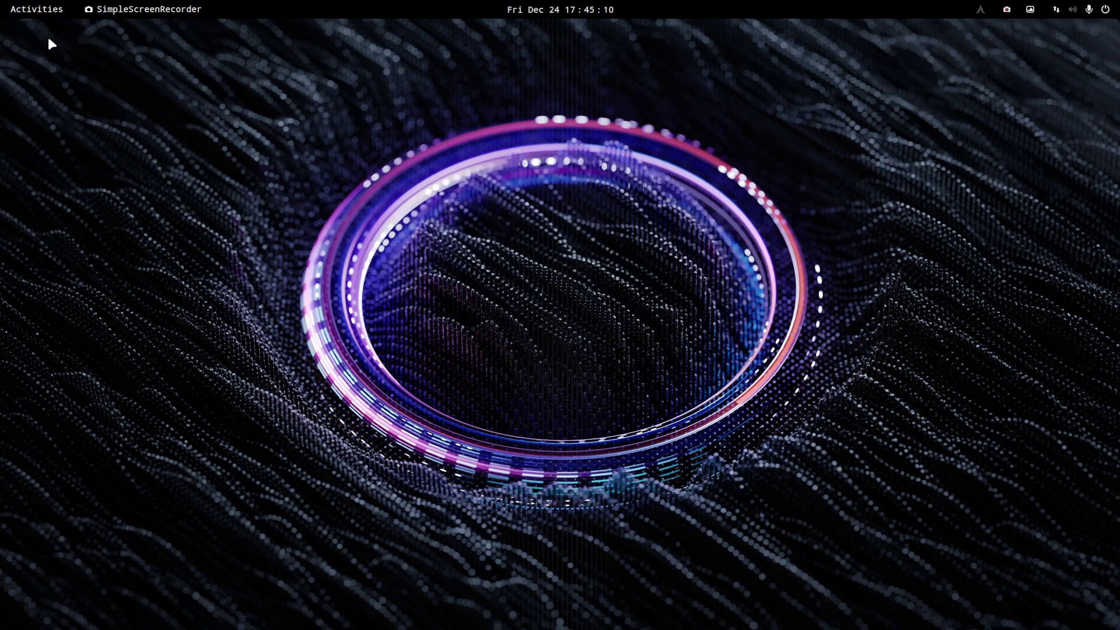
click(32, 8)
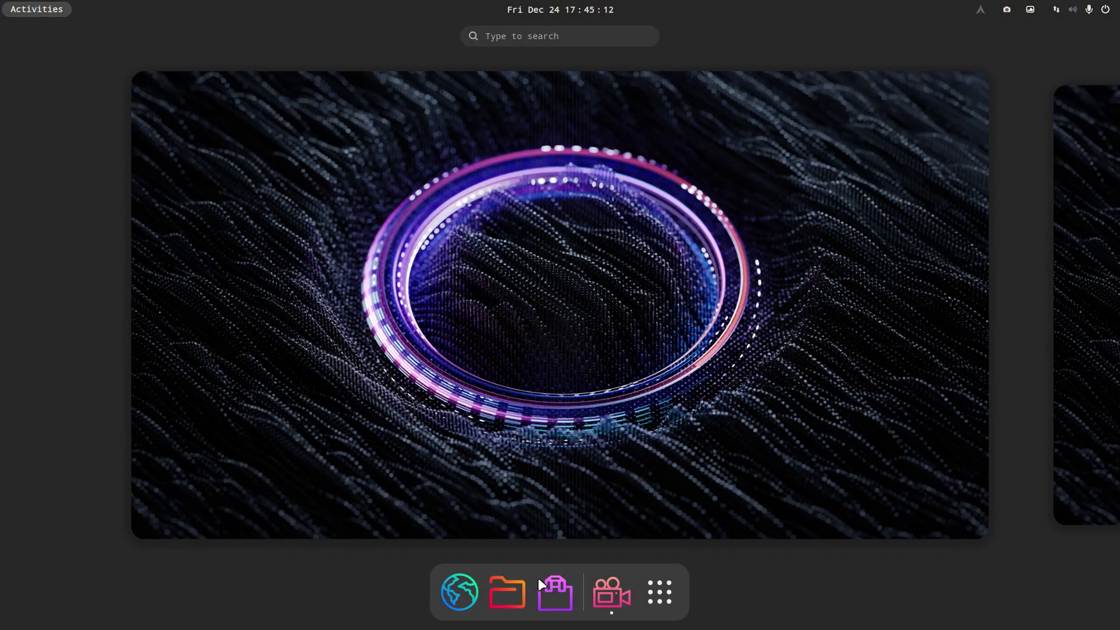
Open Files on Home, then reposition and enlarge the window so all eight folders fit one row
click(516, 595)
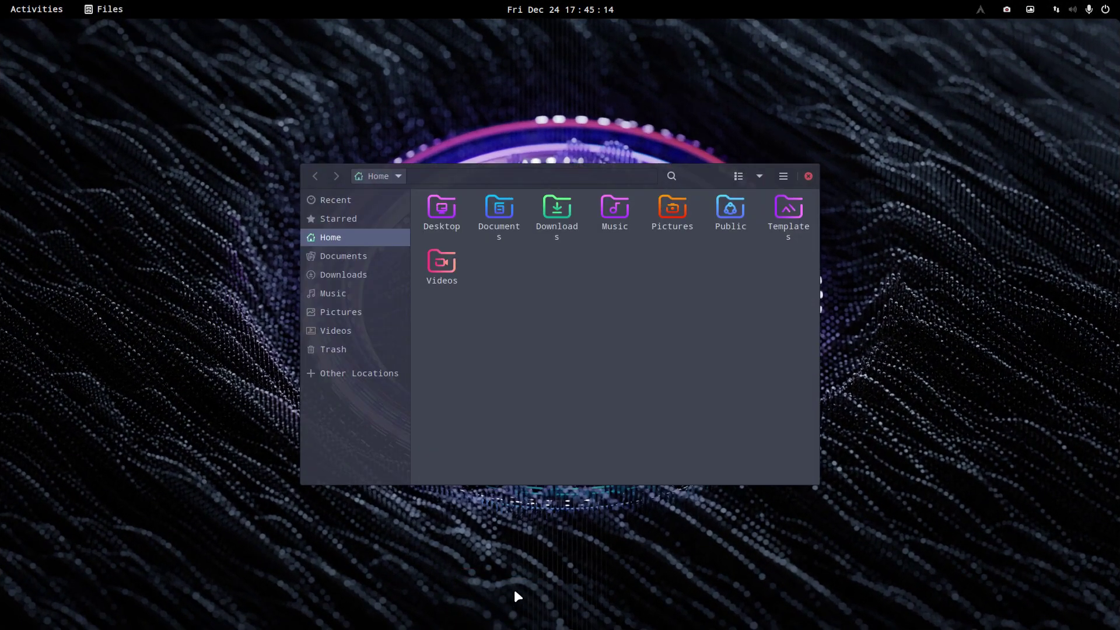
drag(521, 169, 480, 69)
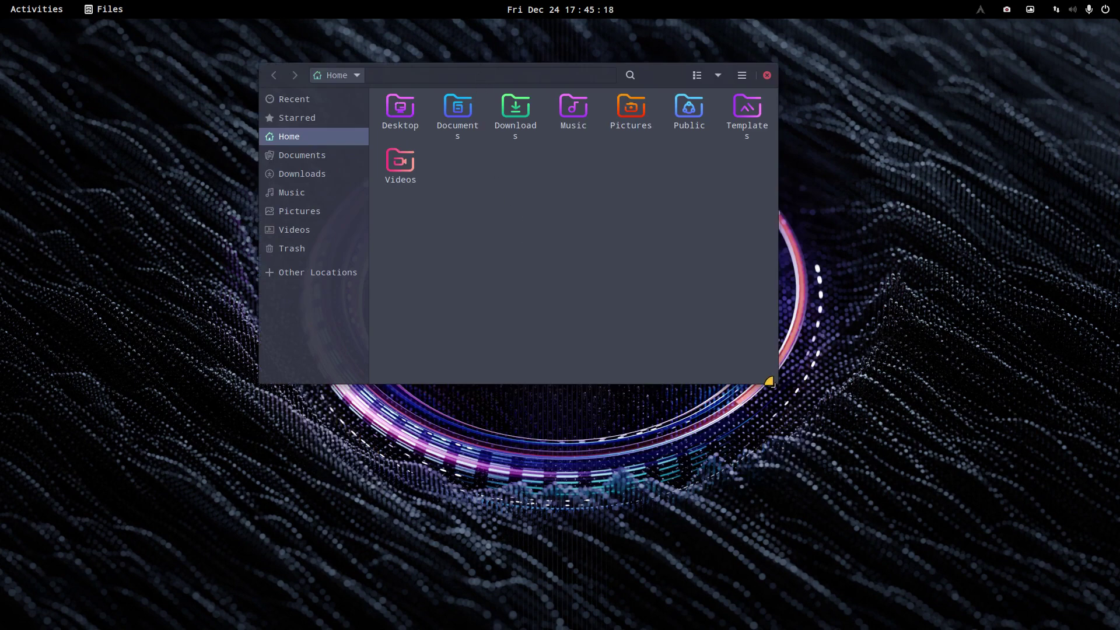
drag(769, 381, 933, 442)
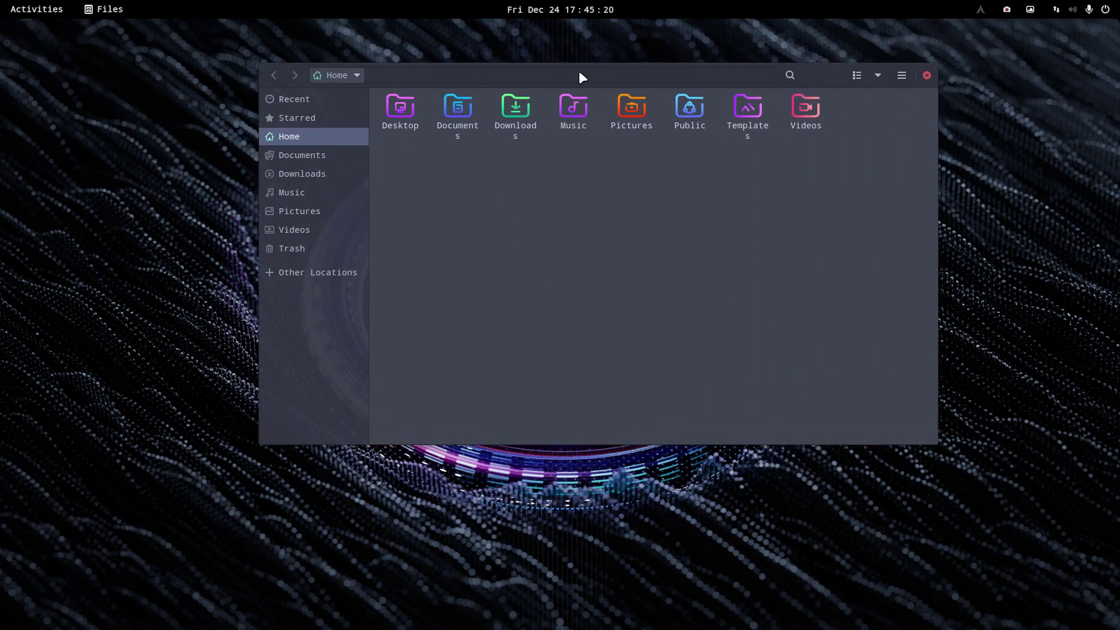
drag(580, 74, 584, 115)
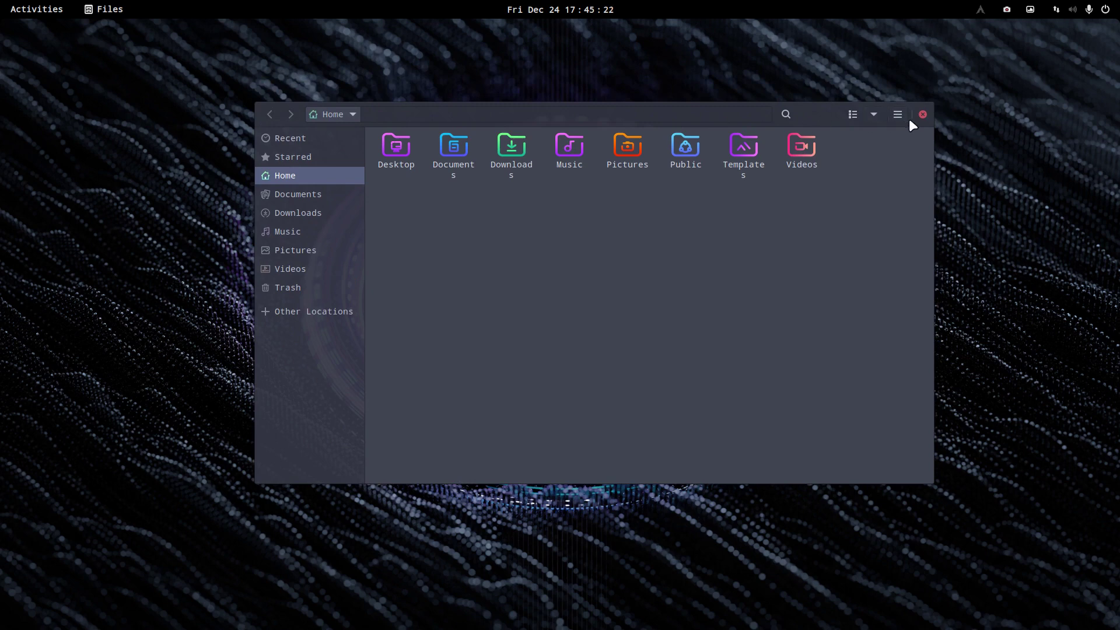